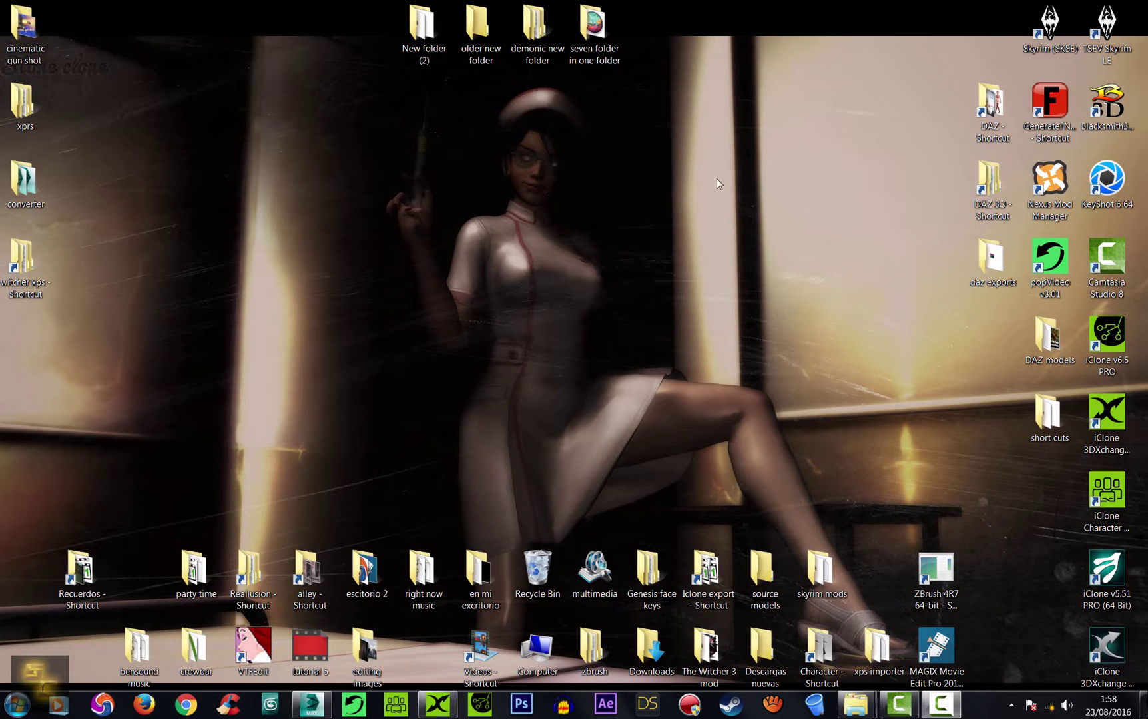
Delete the "syanna test" folder from the data folder of XNALara_XPS, reached through the witcher xps shortcut
double_click(23, 266)
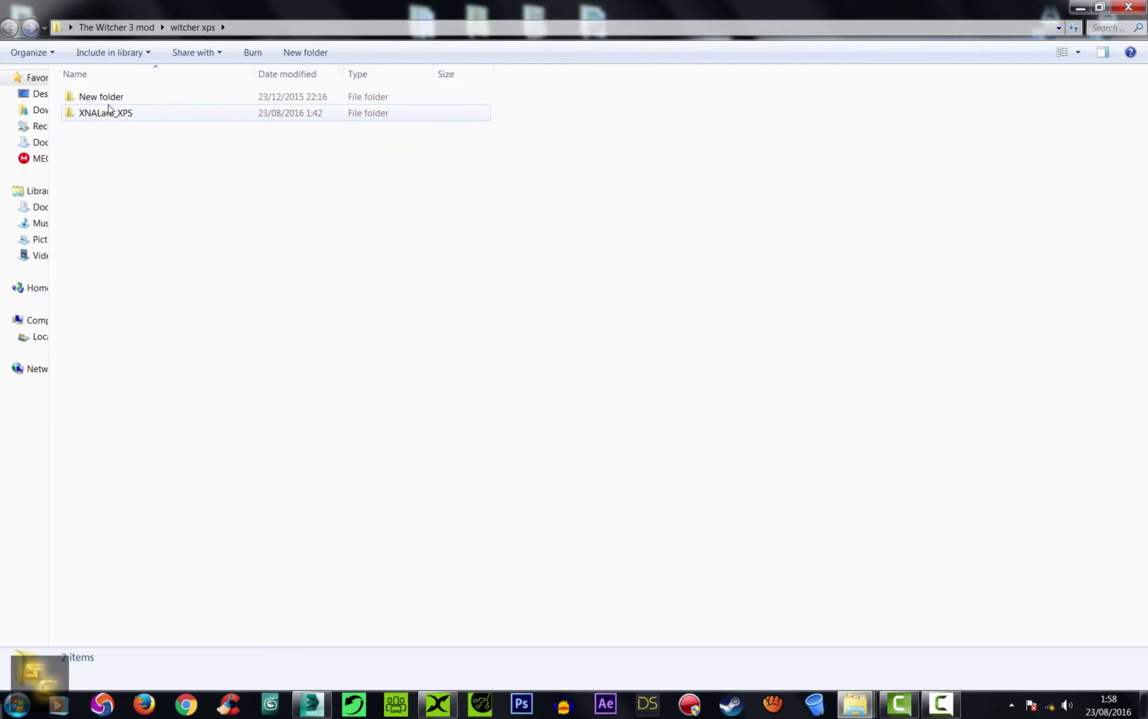
double_click(109, 112)
double_click(109, 114)
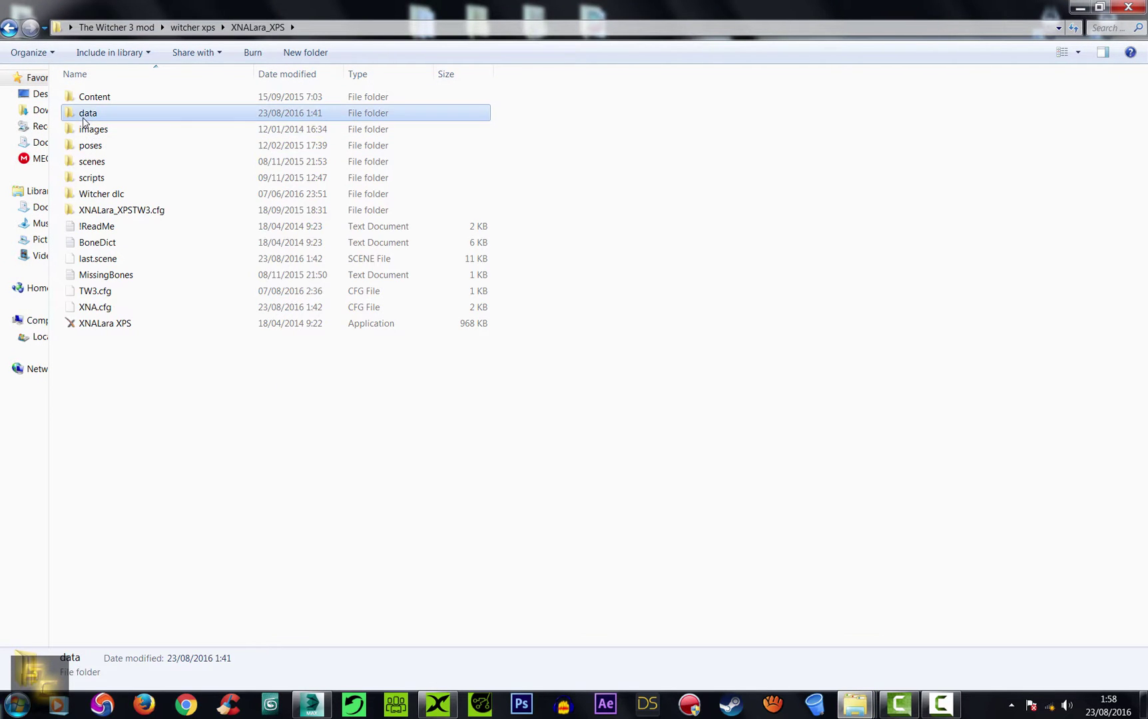
right_click(100, 214)
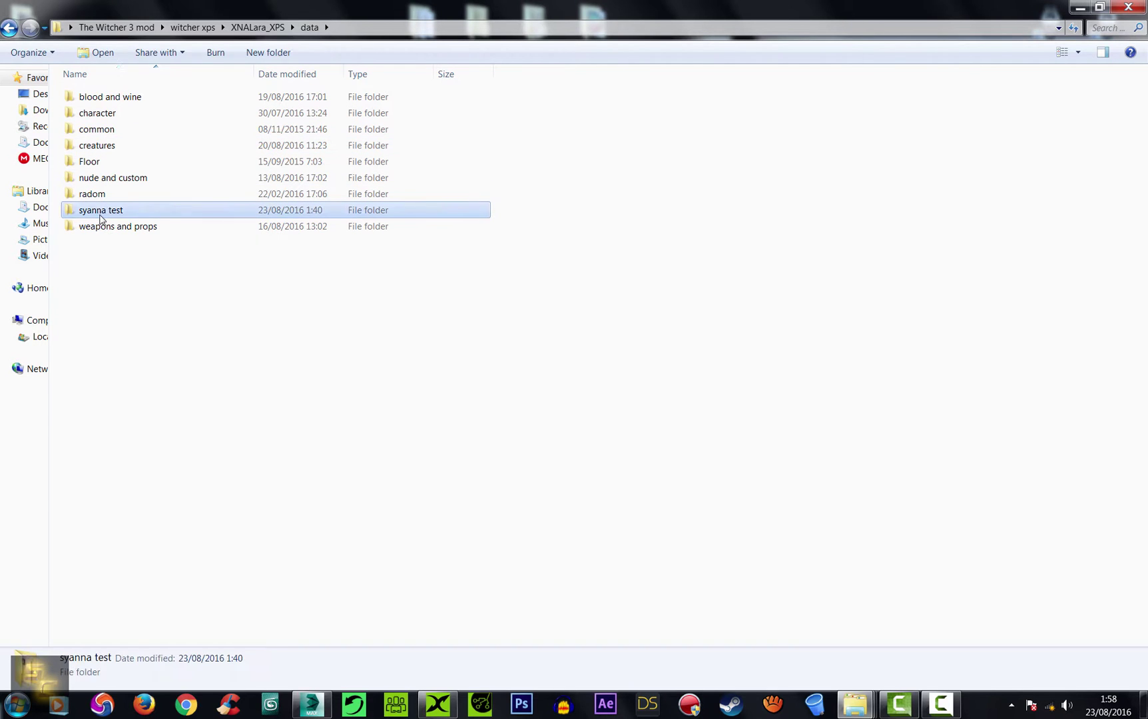
left_click(146, 538)
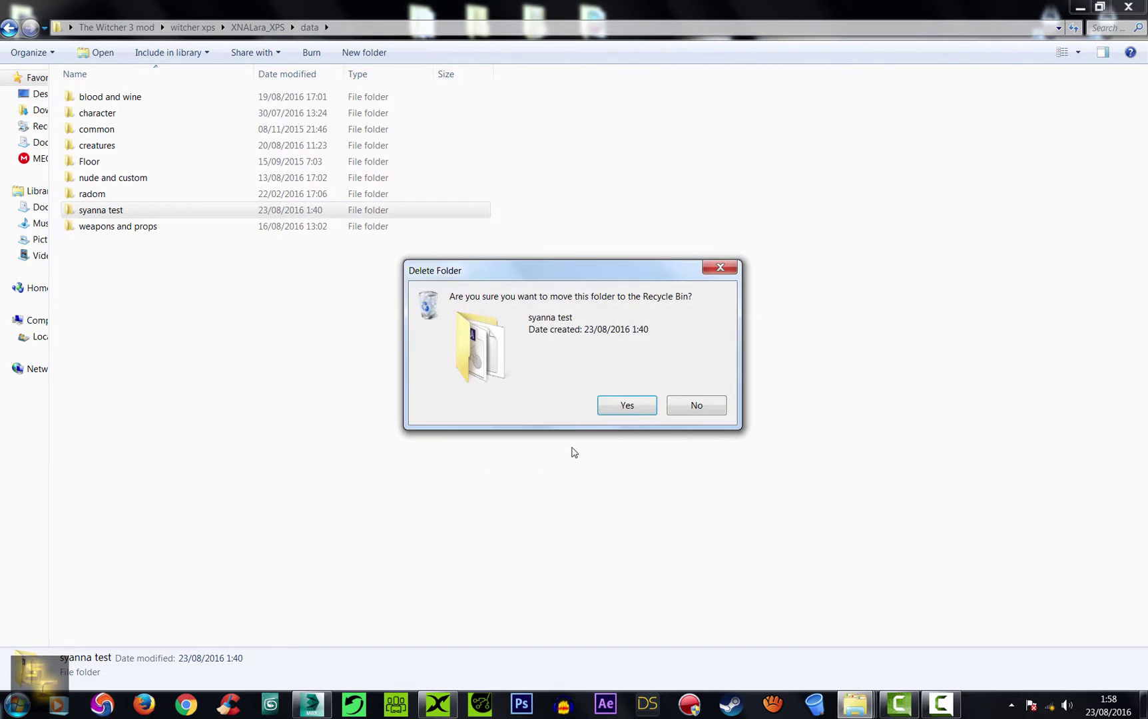
left_click(642, 403)
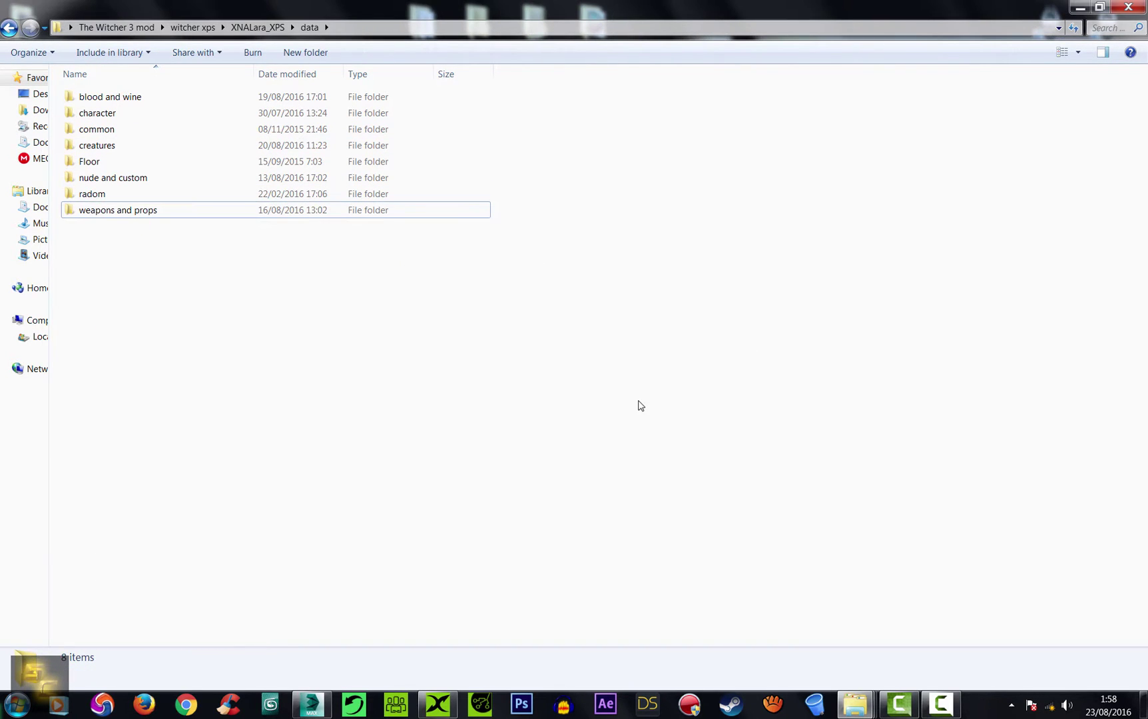
Return to the XNALara_XPS folder and launch XNALara XPS
left_click(8, 28)
left_click(180, 456)
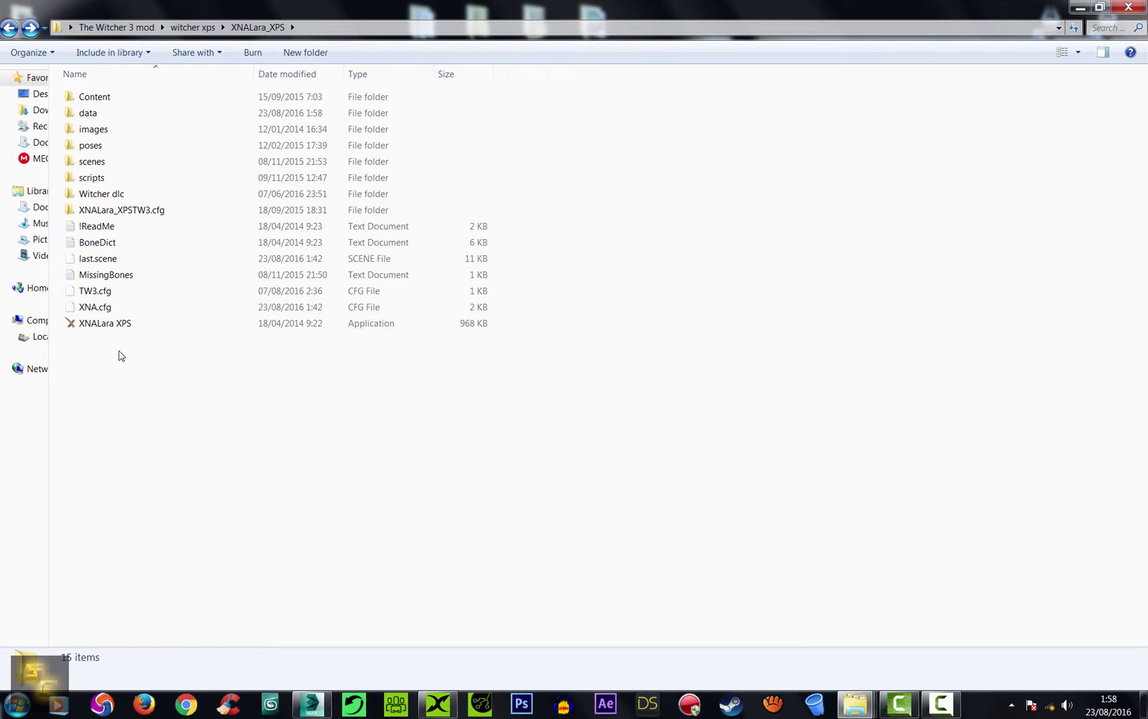
double_click(94, 324)
left_click(616, 367)
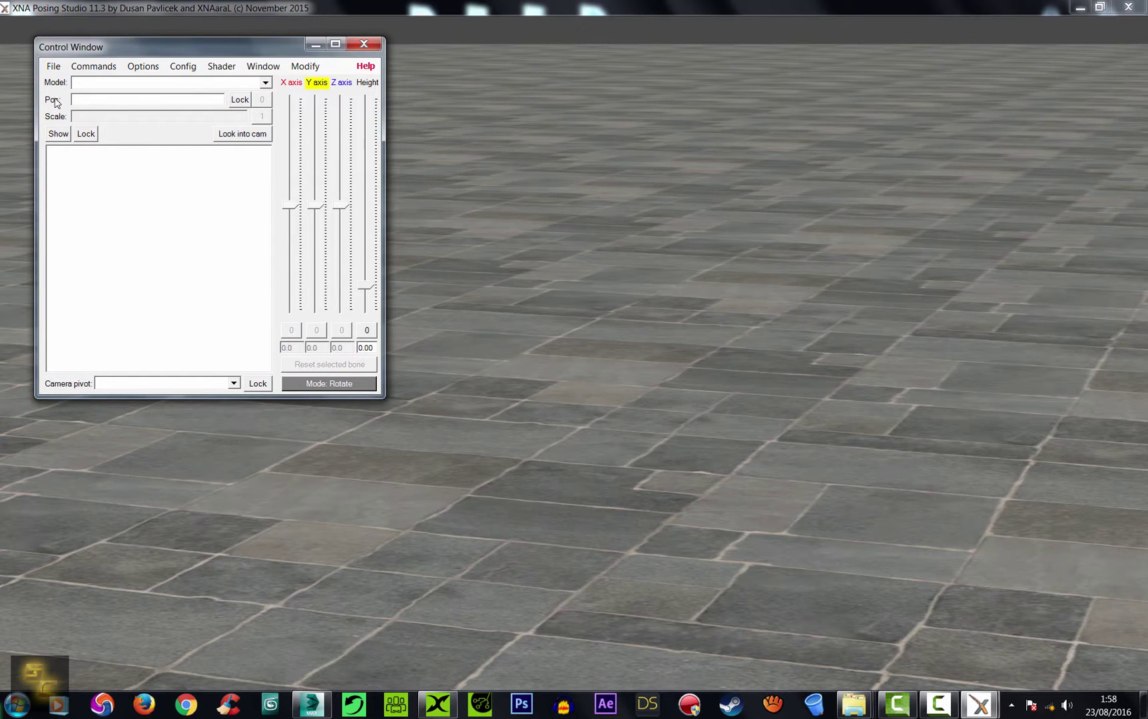
Add the model "The Witcher 3 - Syanna" from the blood and wine folder to the scene
left_click(53, 66)
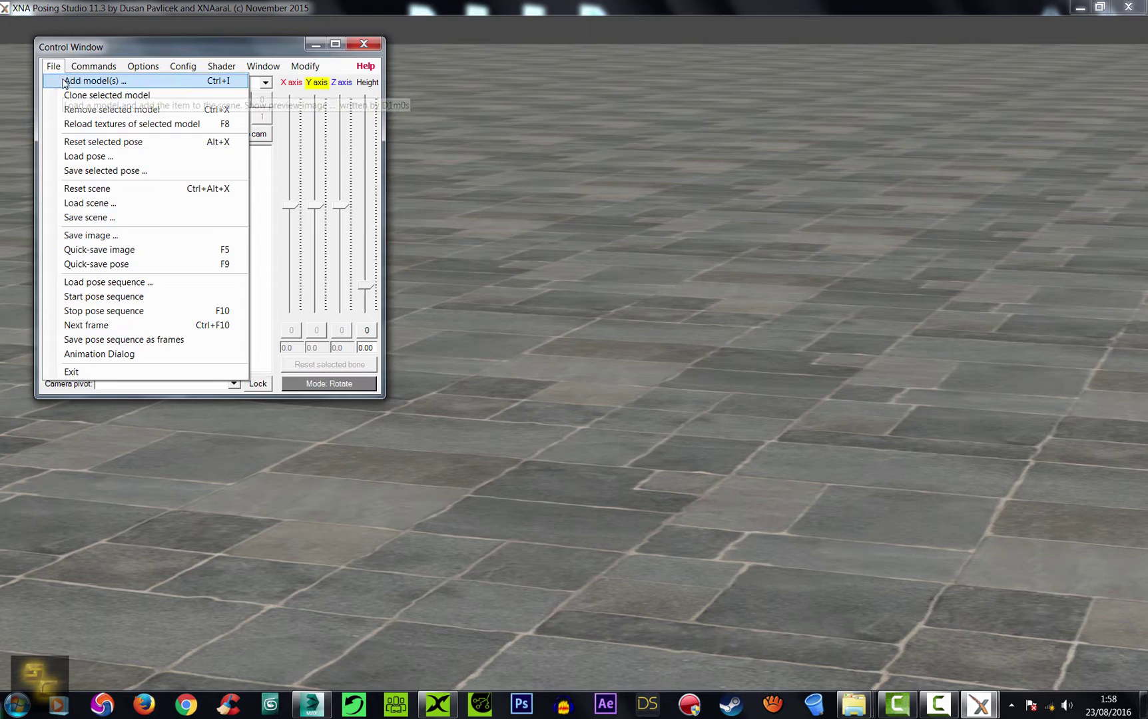
left_click(66, 80)
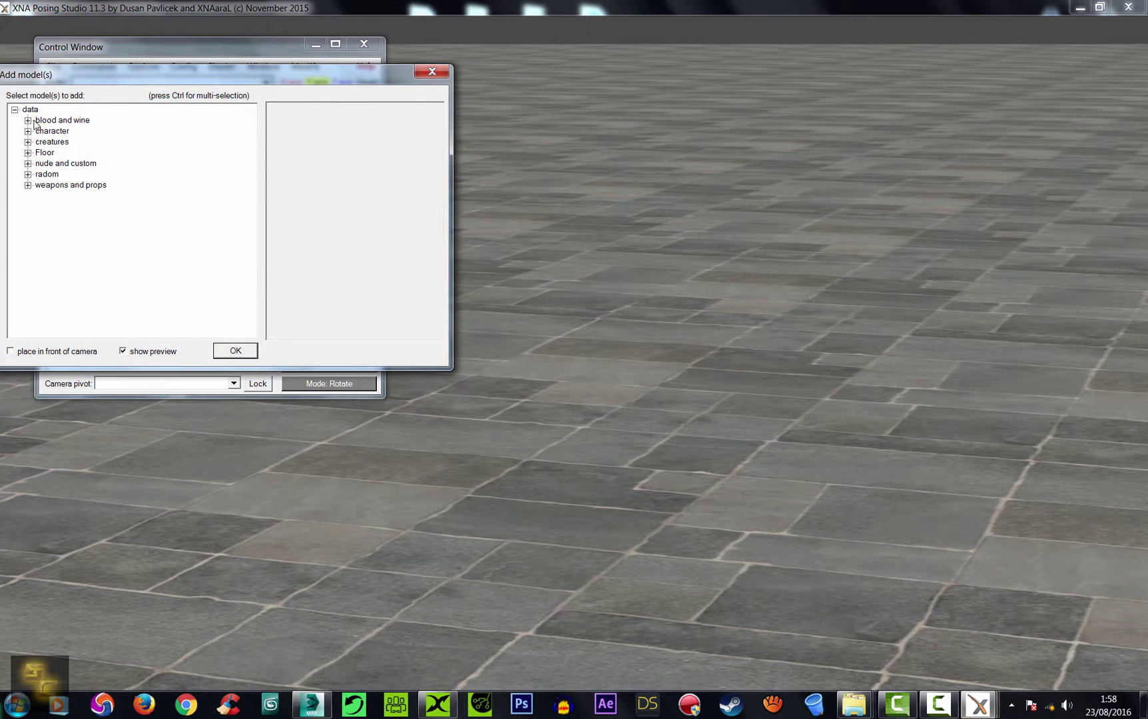
left_click(29, 120)
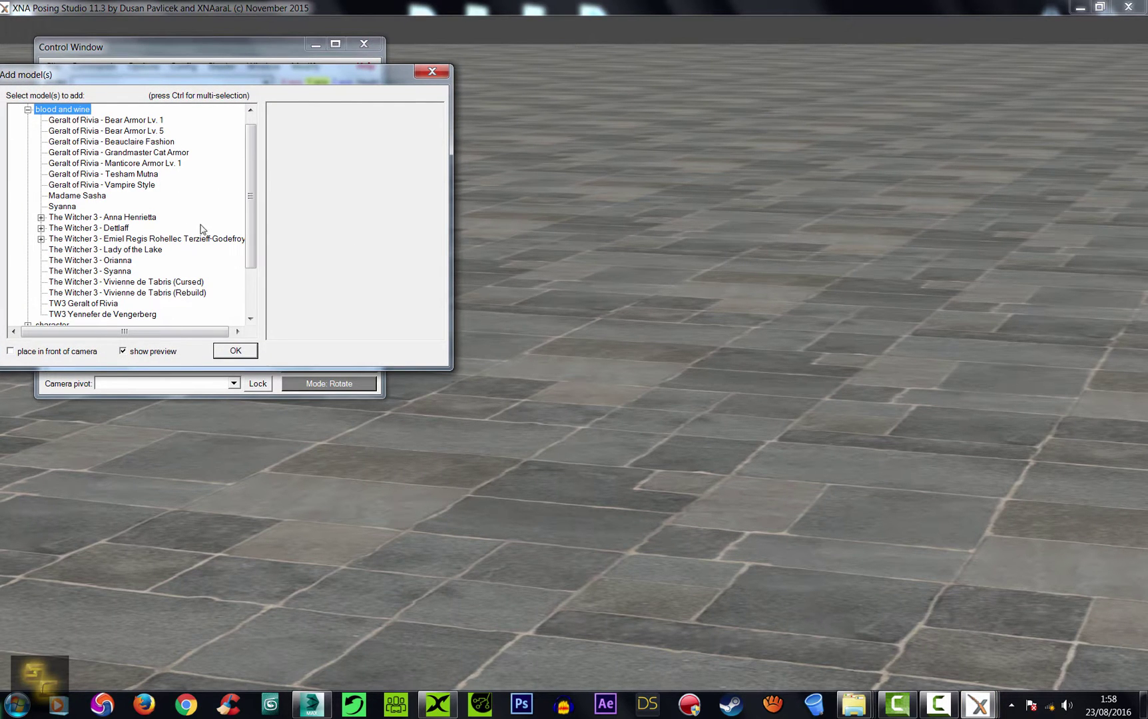
left_click(83, 271)
left_click(230, 350)
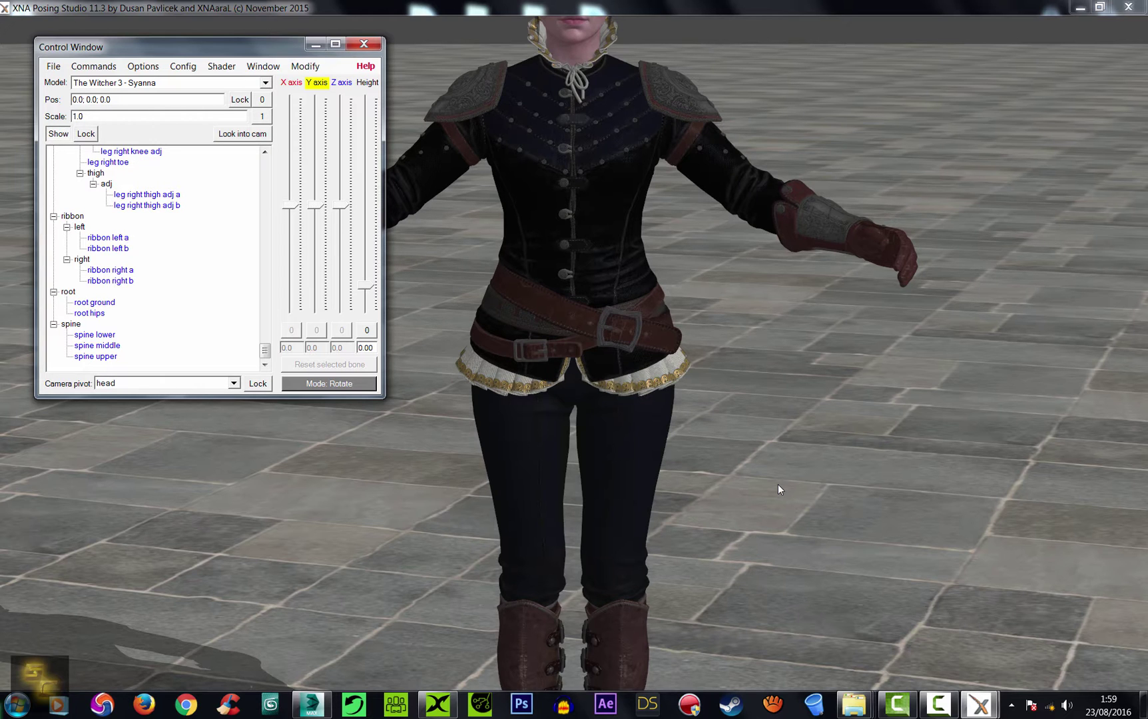
Examine the Syanna model's head and upper body from the front
right_click_drag(768, 337, 776, 297)
left_click_drag(776, 297, 824, 311)
right_click_drag(822, 305, 806, 333)
left_click_drag(806, 333, 750, 476)
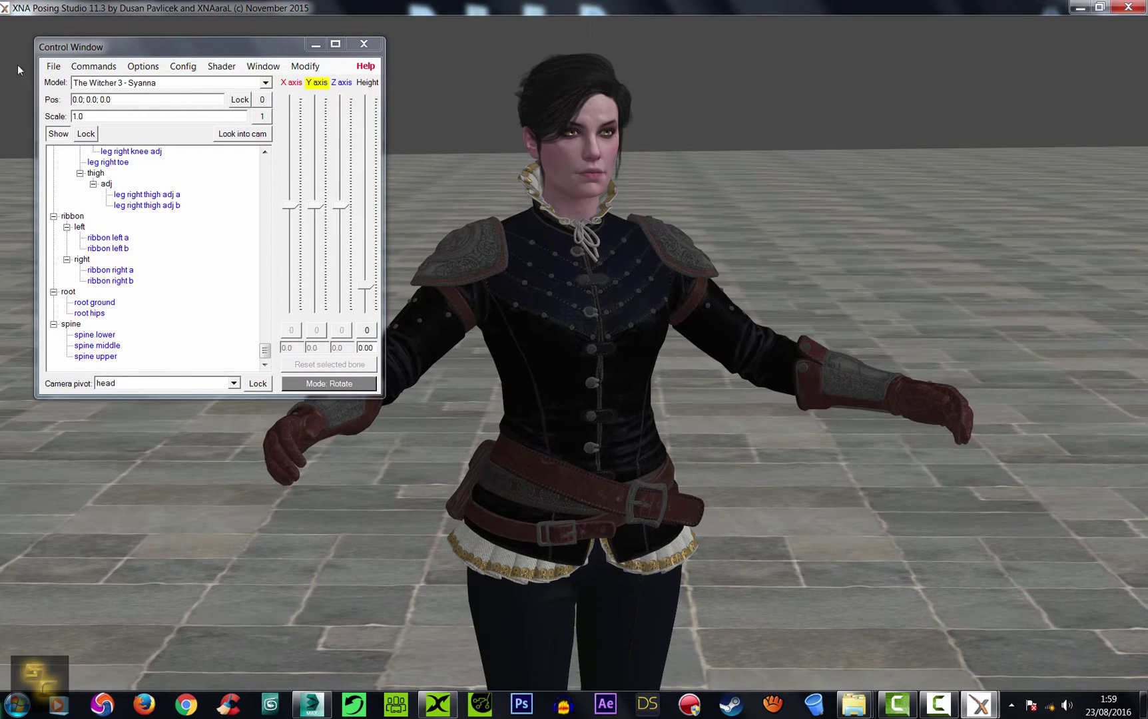
Remove the Syanna model from the posing scene
left_click(52, 67)
left_click(52, 67)
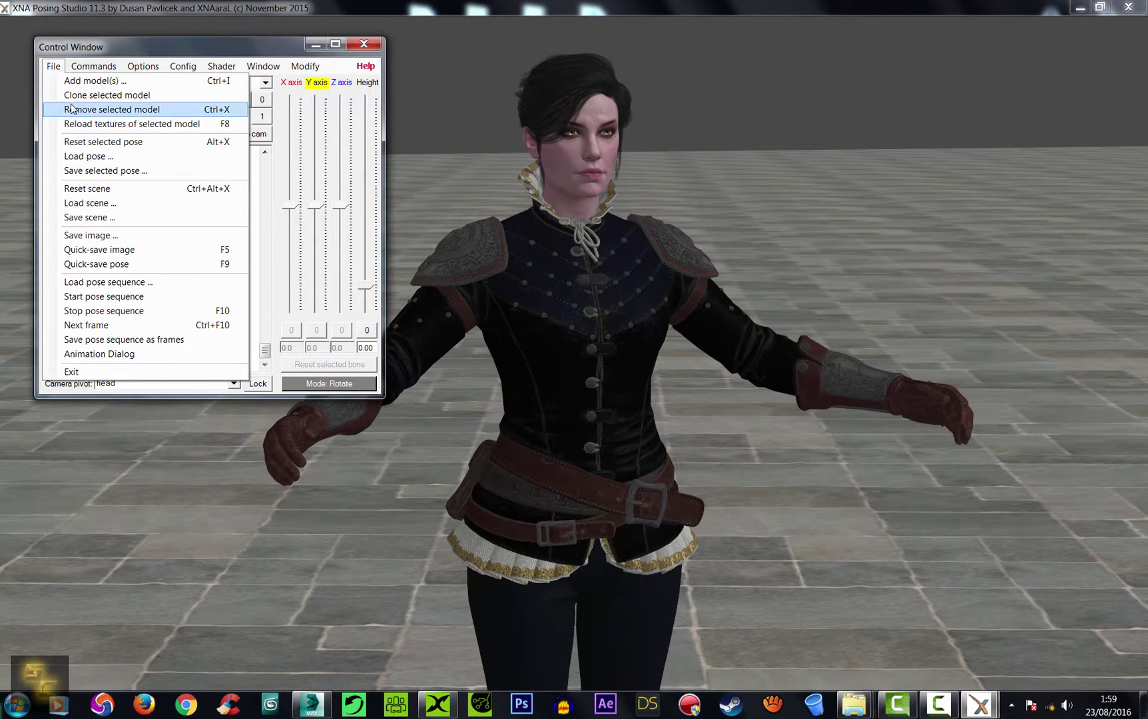
left_click(79, 108)
left_click(560, 410)
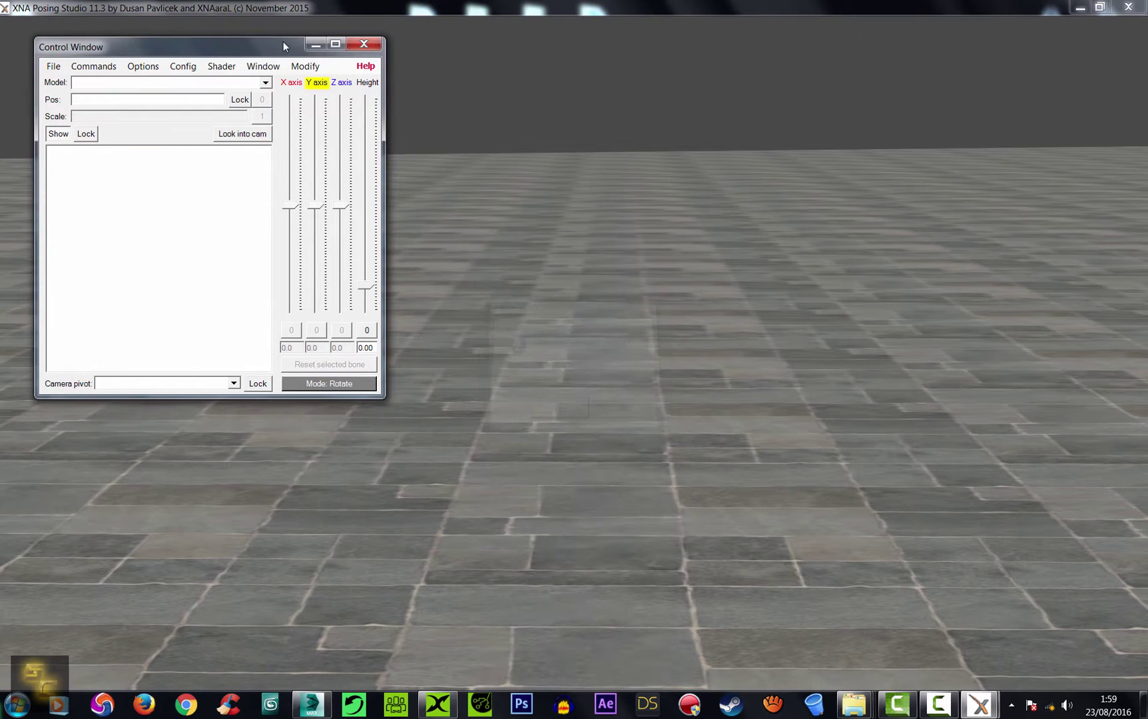
Minimize the XNA Posing Studio windows and the XNALara_XPS folder window to reveal the desktop
left_click(316, 44)
left_click(1127, 8)
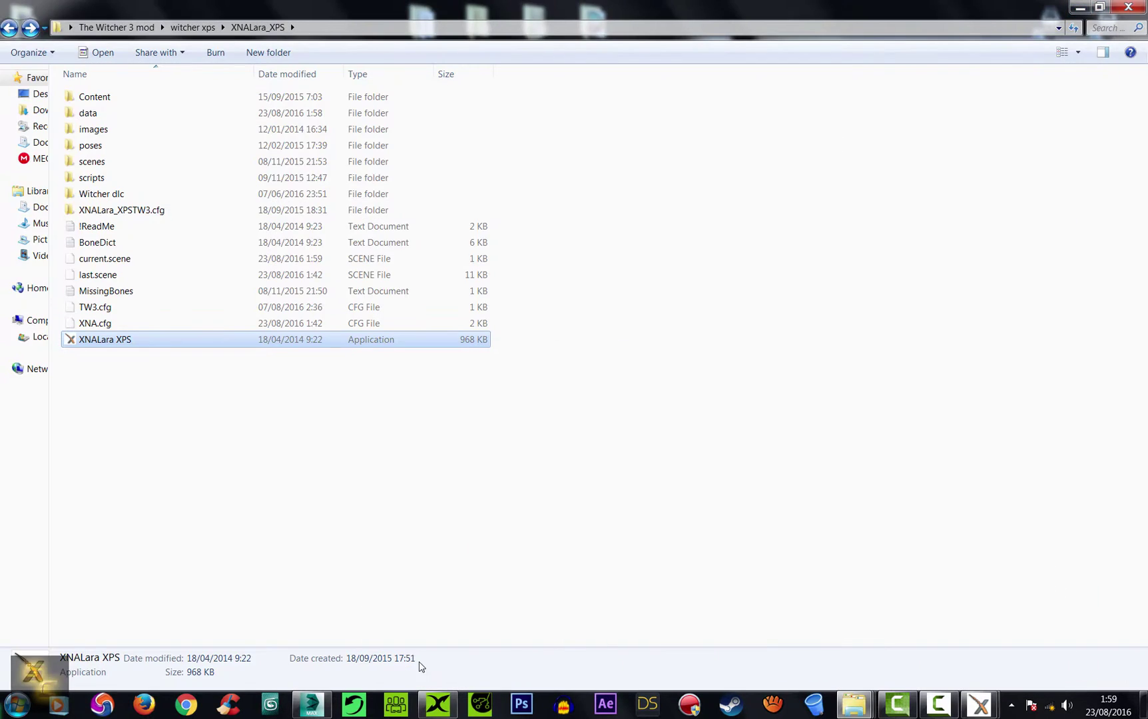
left_click(1076, 7)
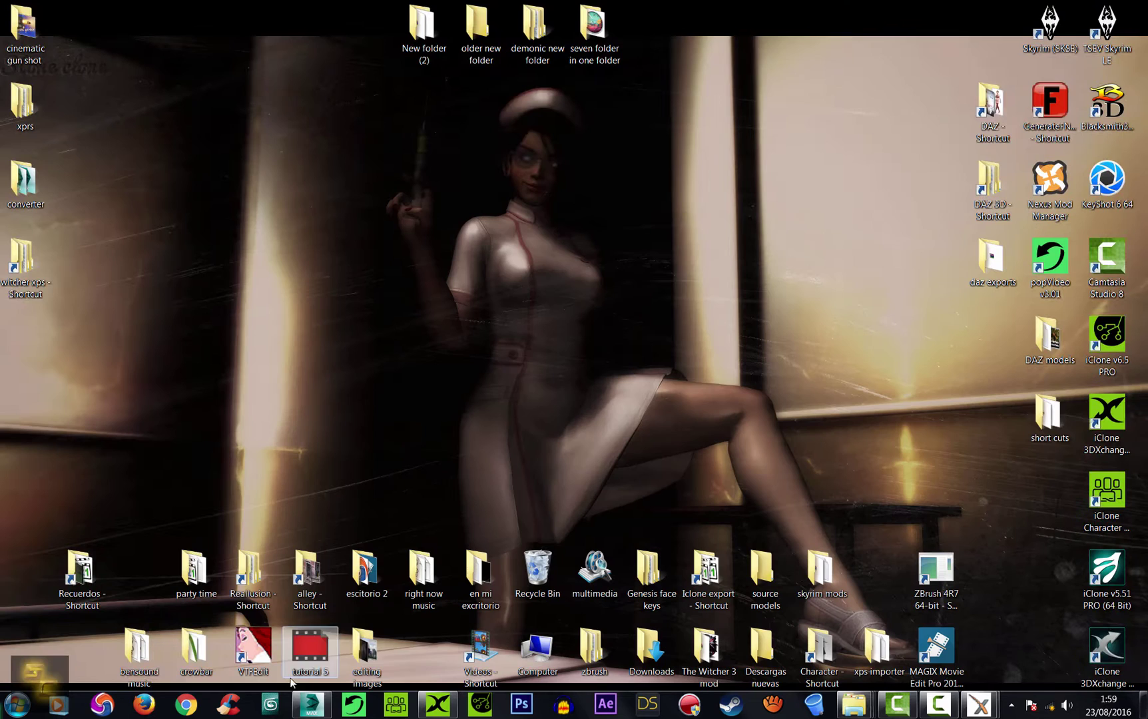
Switch to 3ds Max and run the XnaLara Converter script from the desktop's converter folder, moving its dialog off the grid's centre
left_click(313, 706)
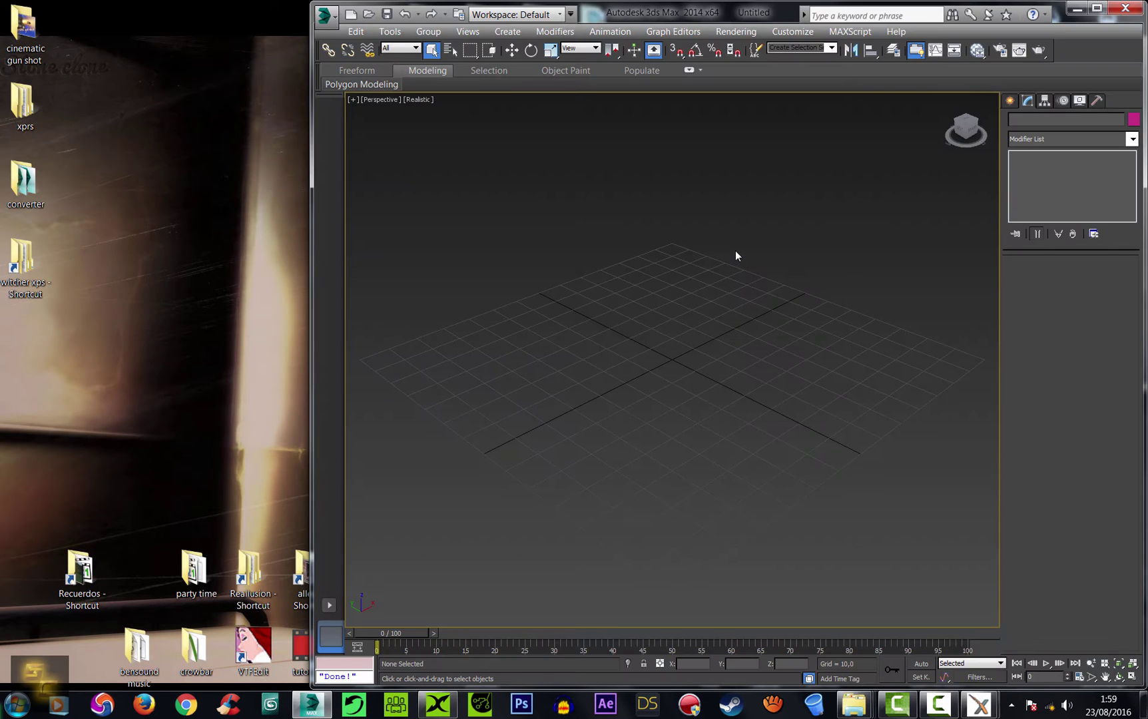
double_click(5, 176)
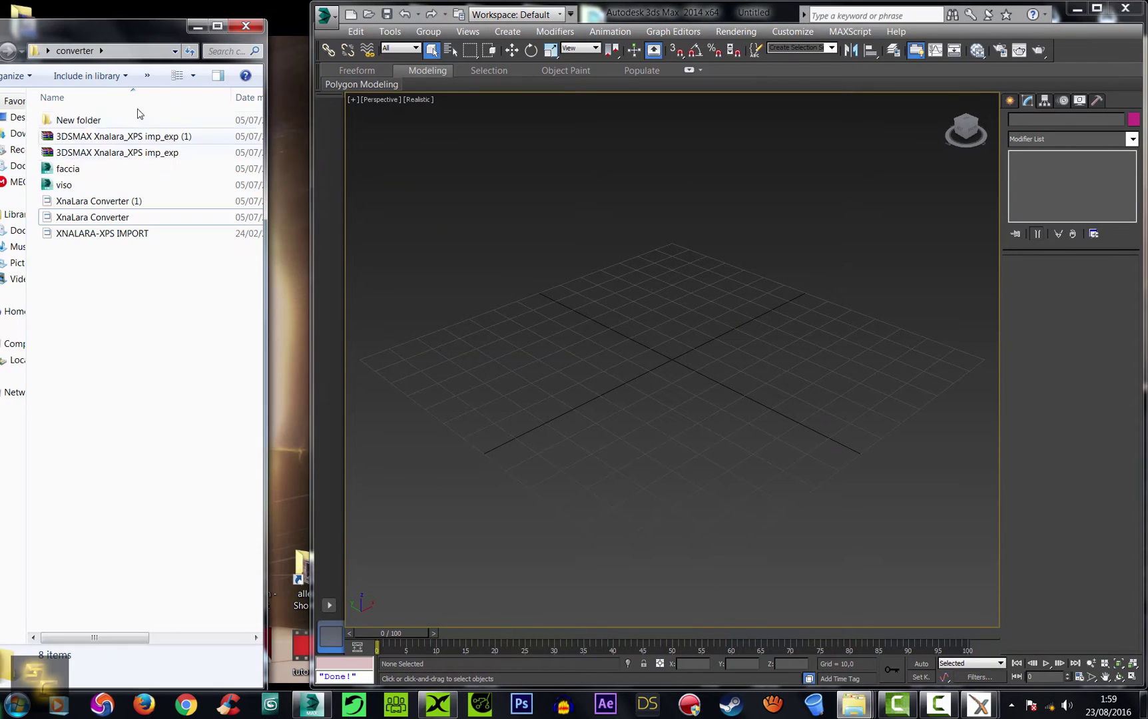
left_click_drag(83, 220, 643, 282)
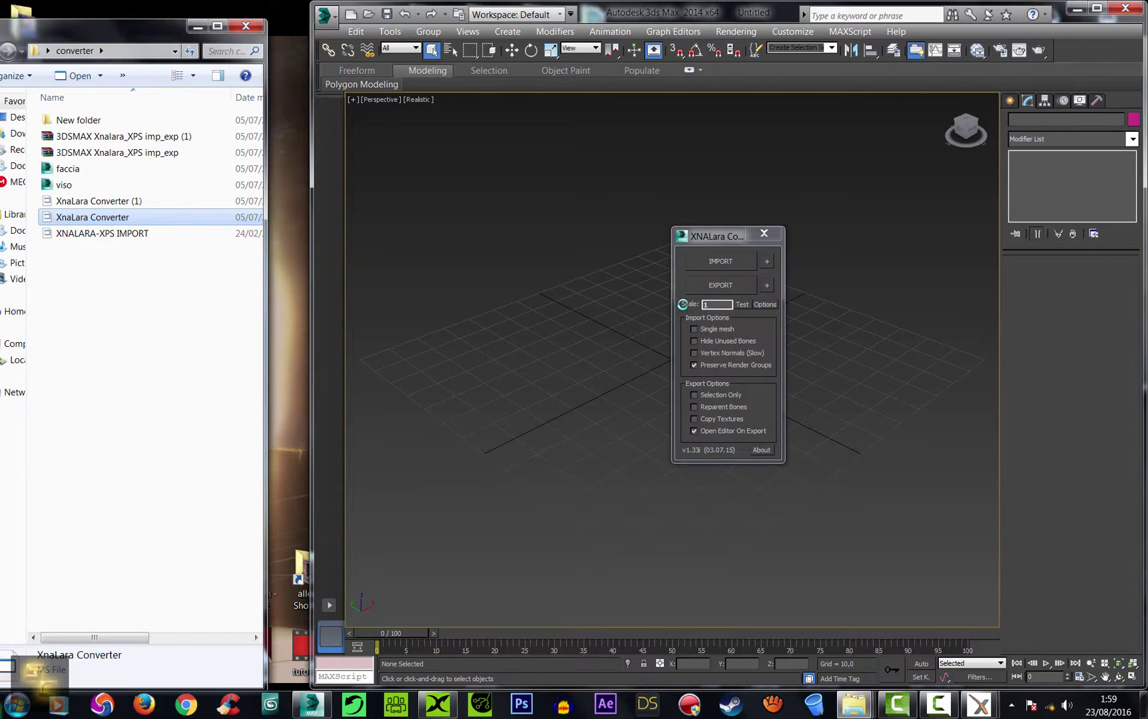
left_click_drag(722, 241, 453, 210)
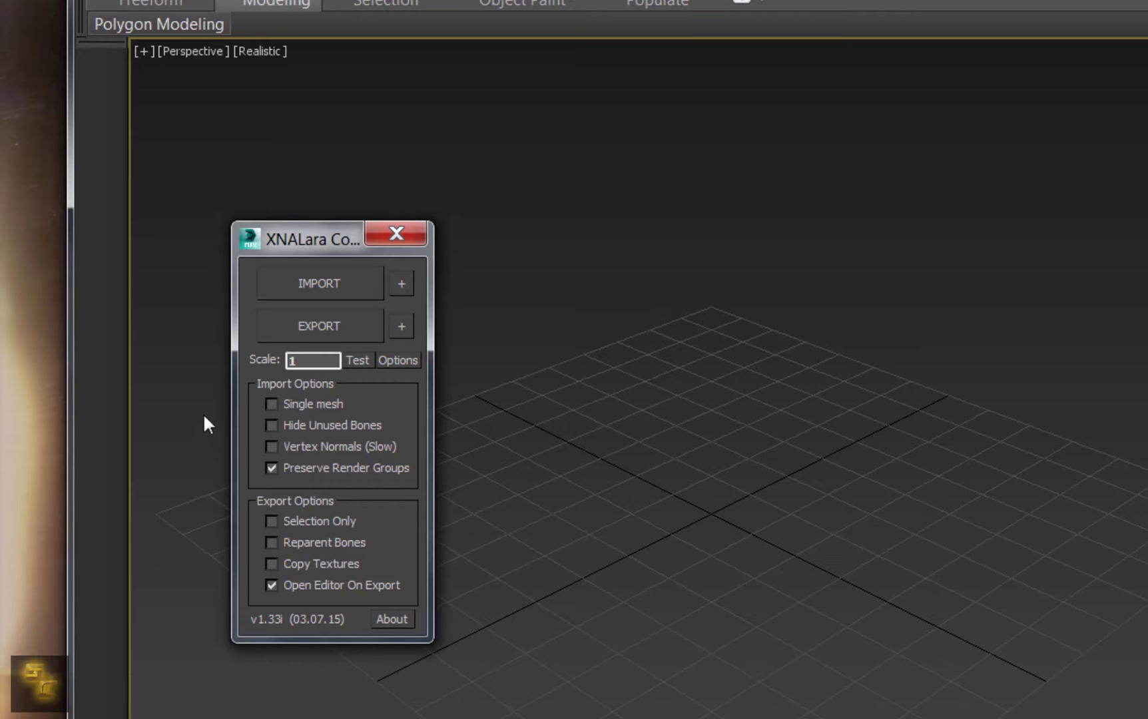
Start a model import and browse from witcher xps through XNALara_XPS, data and blood and wine to "The Witcher 3 - Syanna"
left_click(285, 296)
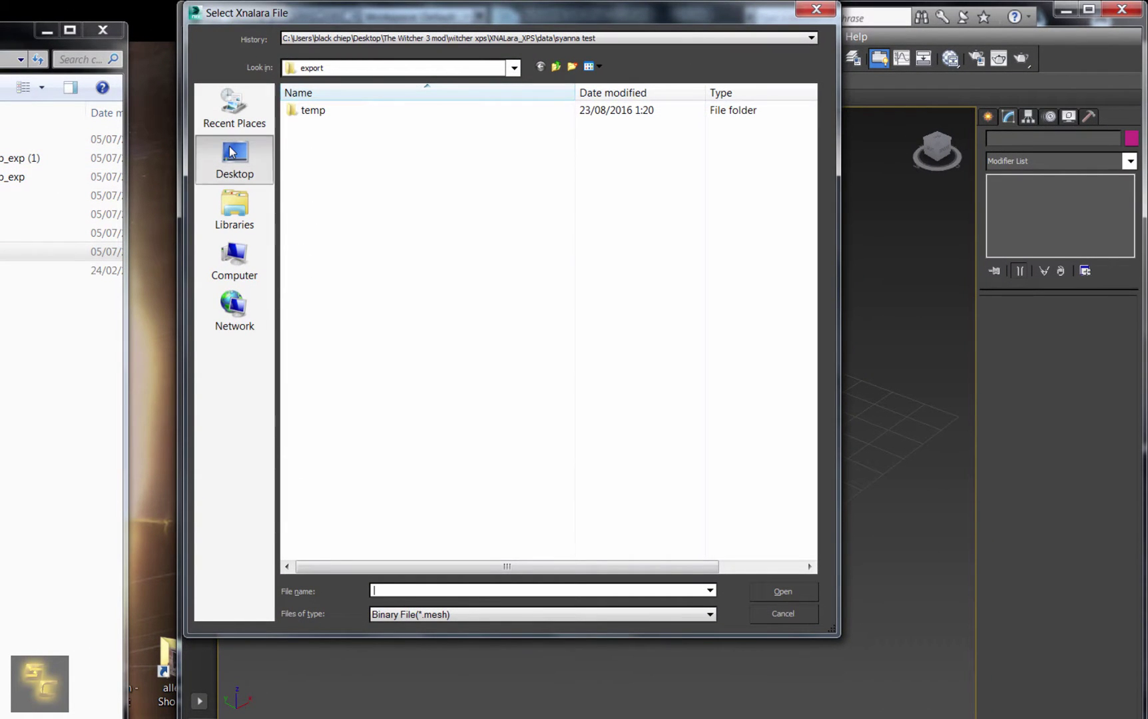
left_click(233, 154)
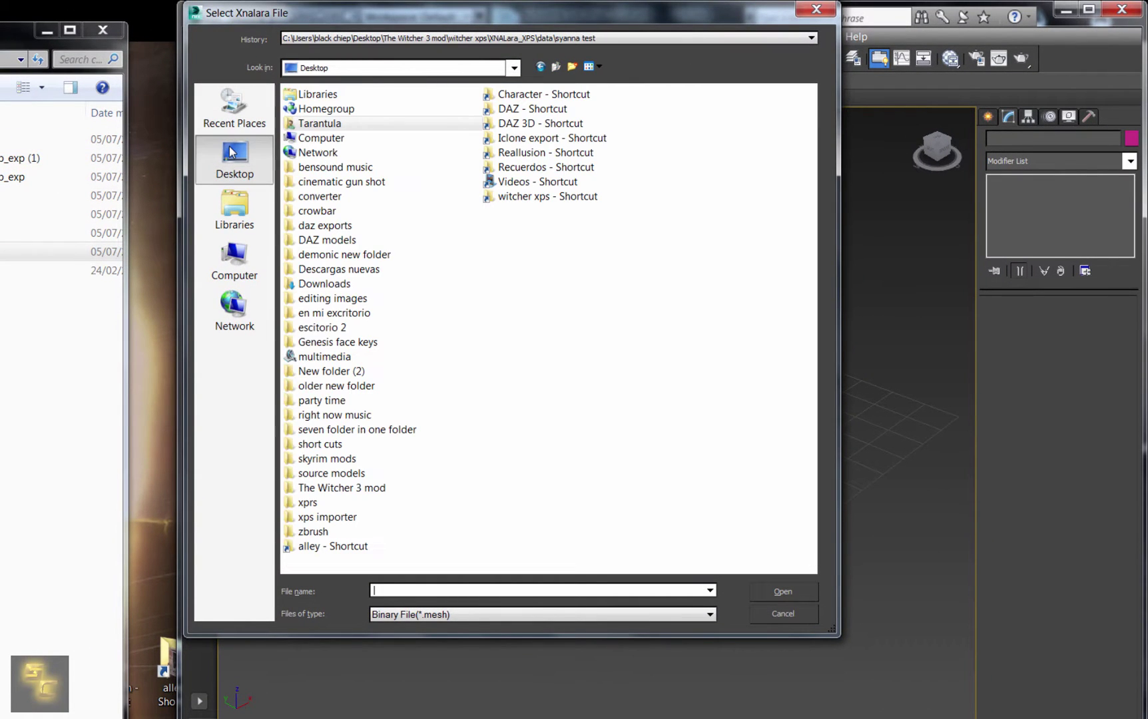
left_click(352, 488)
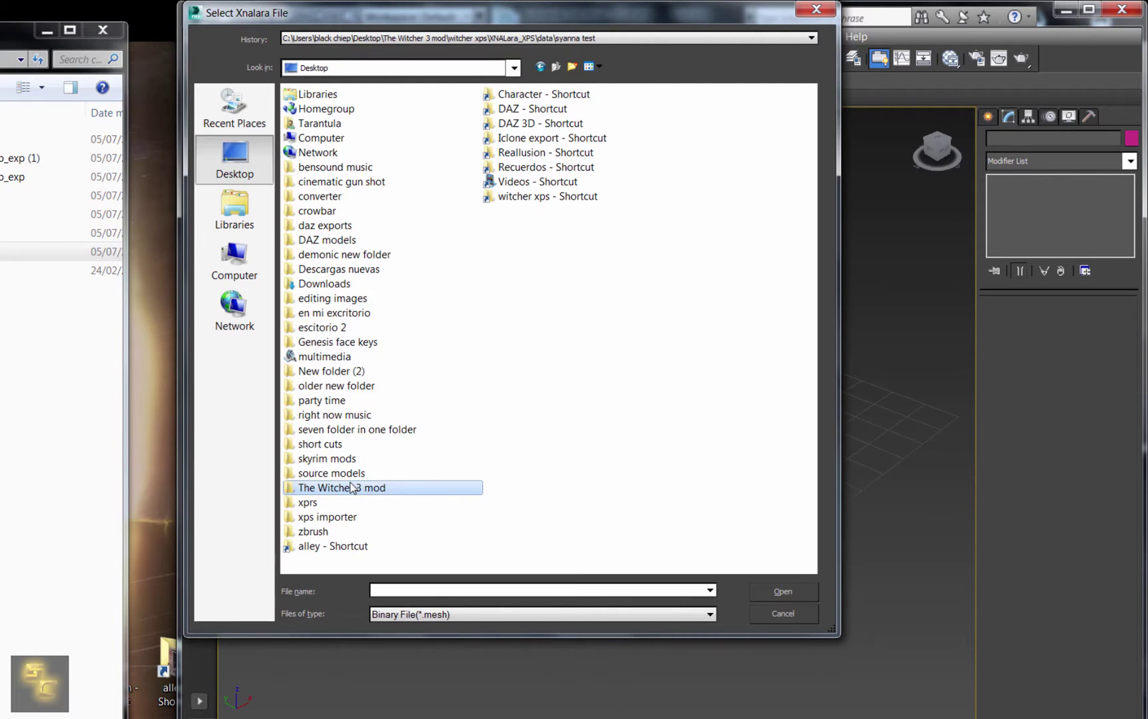
double_click(555, 201)
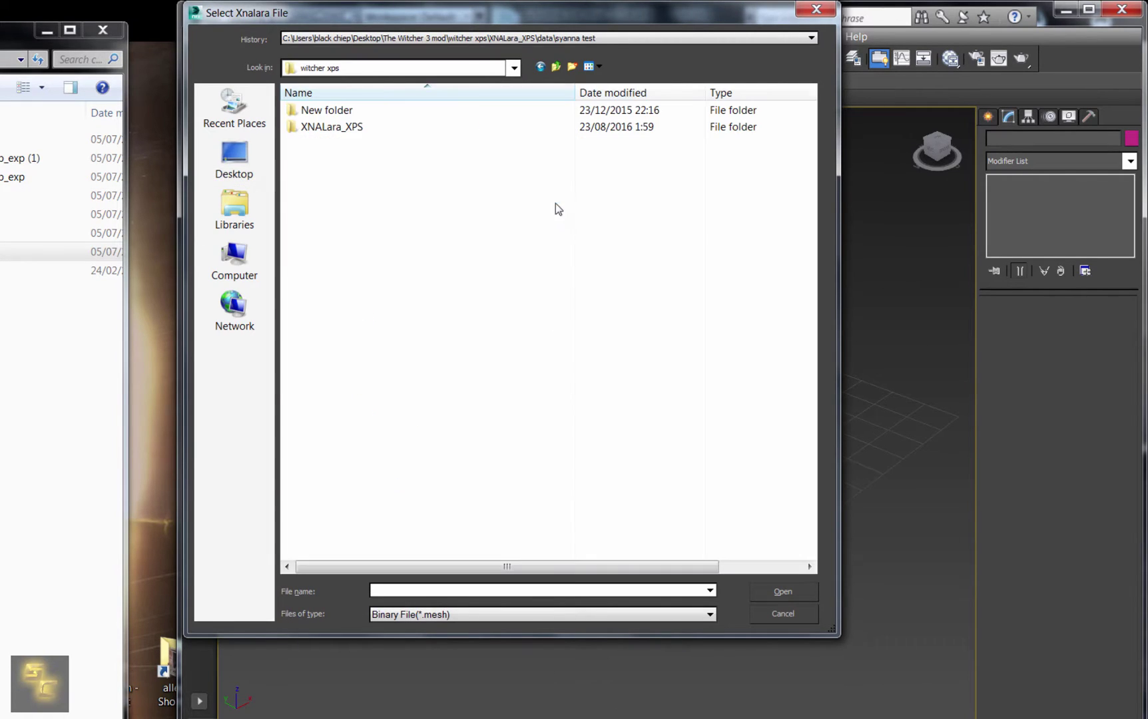
double_click(343, 128)
double_click(341, 126)
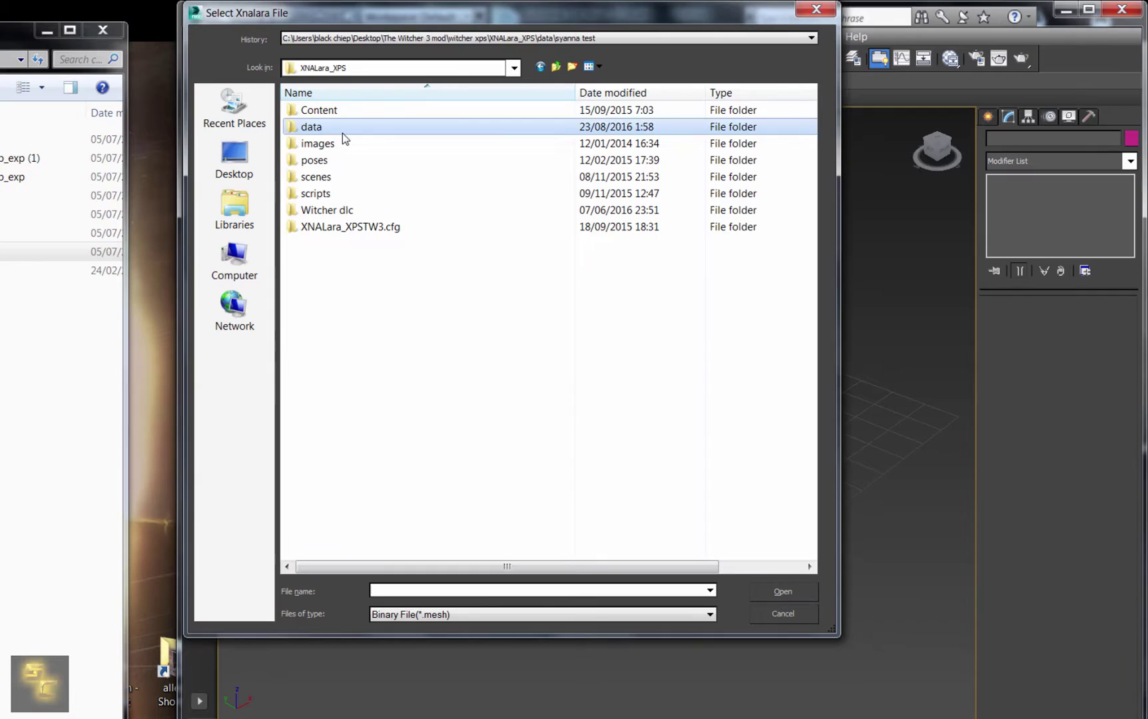
double_click(329, 111)
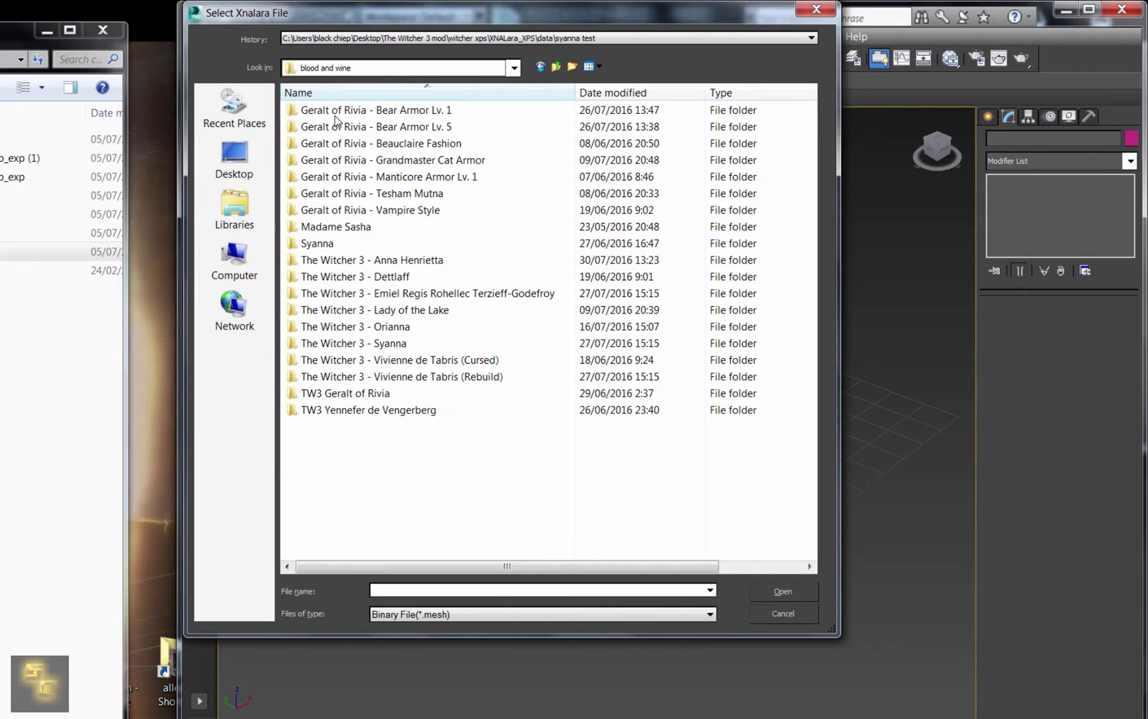
left_click(340, 345)
double_click(340, 347)
Select Generic_Item.mesh, then filter the files by XNAaraL's Plagiarism Studios (*.xps) and select the xps file instead
left_click(331, 117)
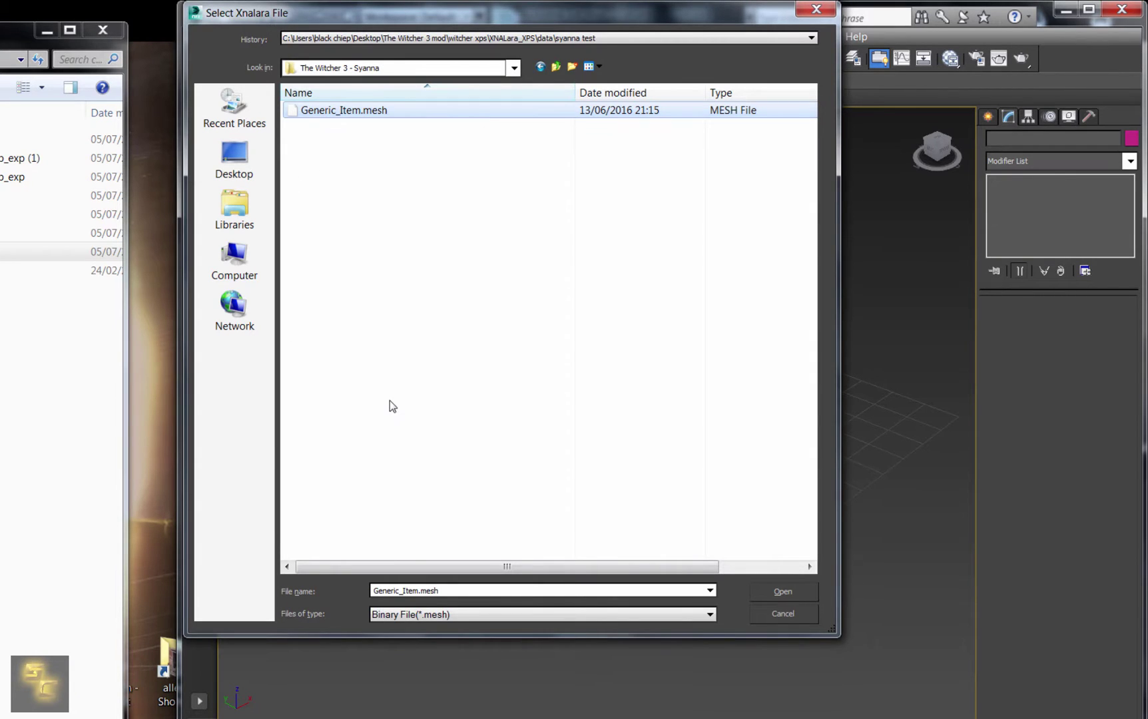
left_click(434, 403)
left_click(357, 118)
left_click(710, 591)
left_click(710, 614)
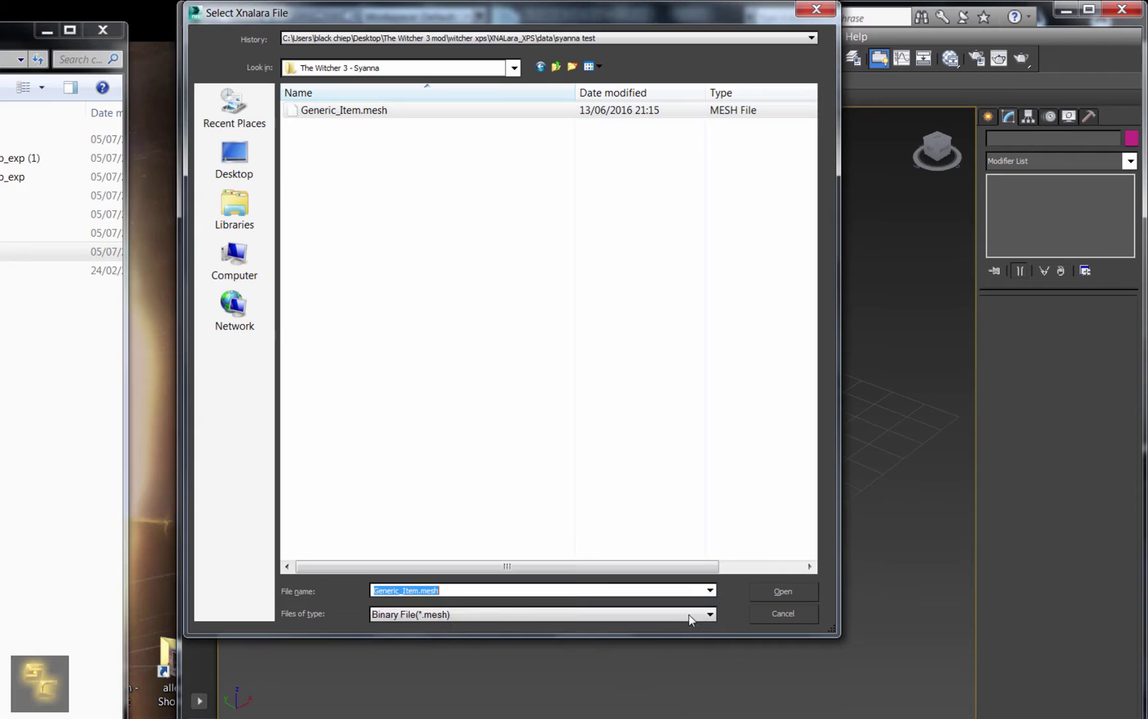
left_click(710, 614)
left_click(402, 652)
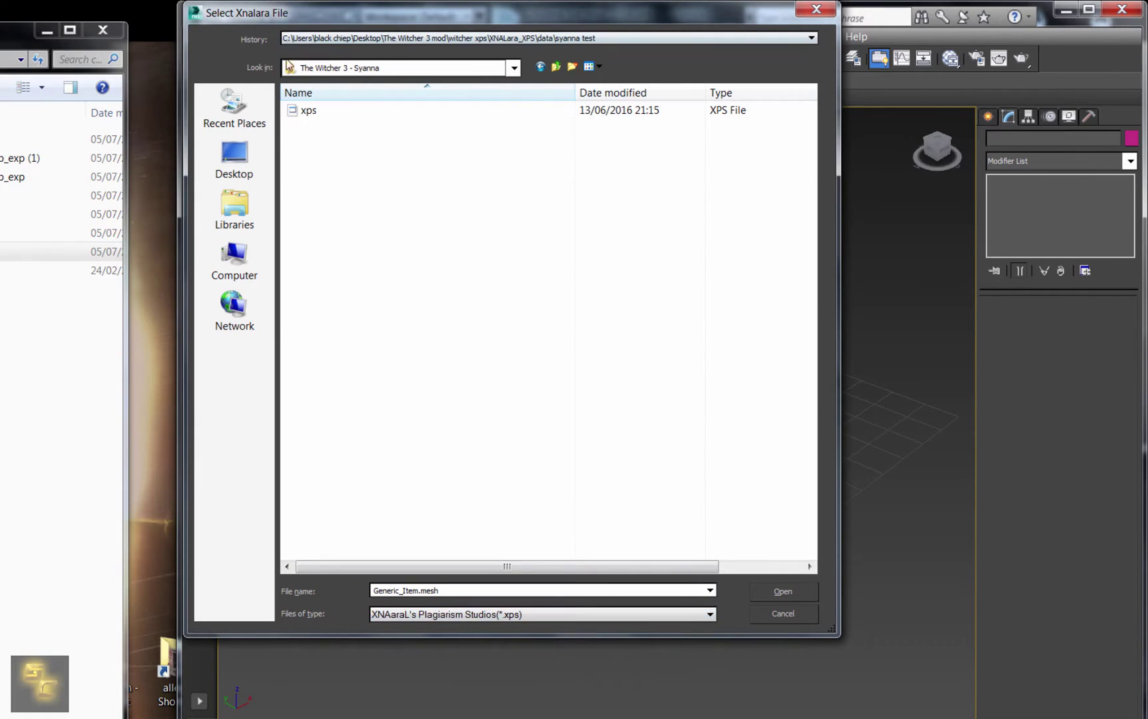
left_click(308, 110)
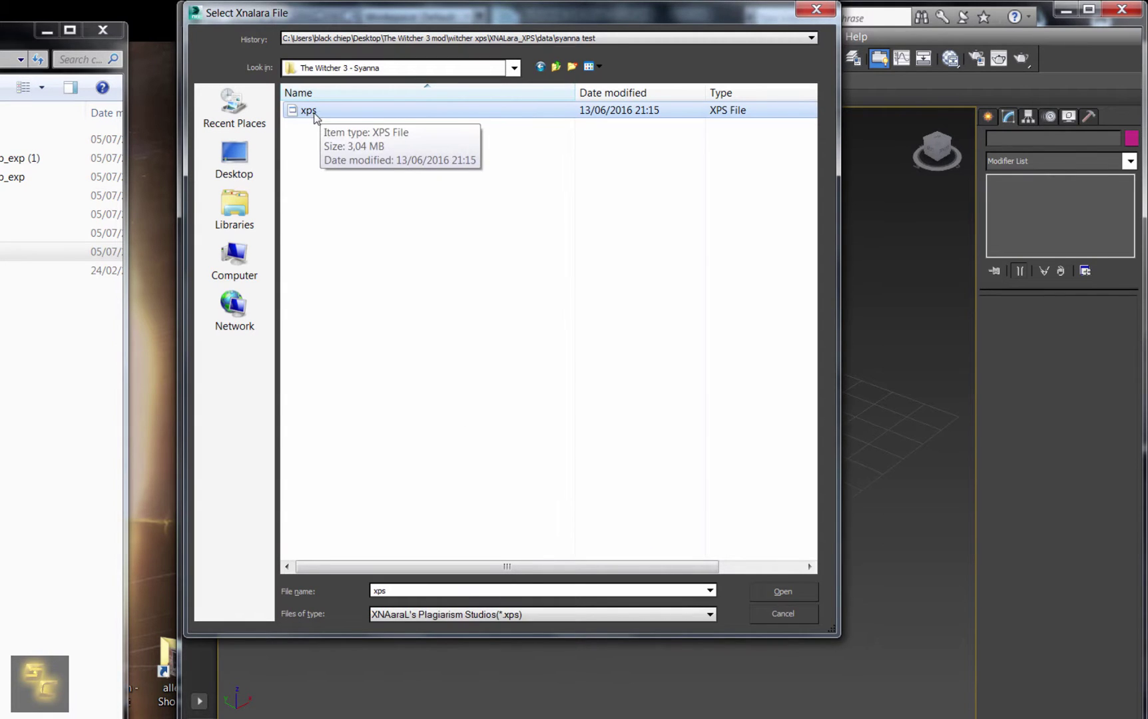
Set the file type to Binary File (*.mesh) and import Generic_Item.mesh with the default import options
left_click(510, 616)
left_click(476, 631)
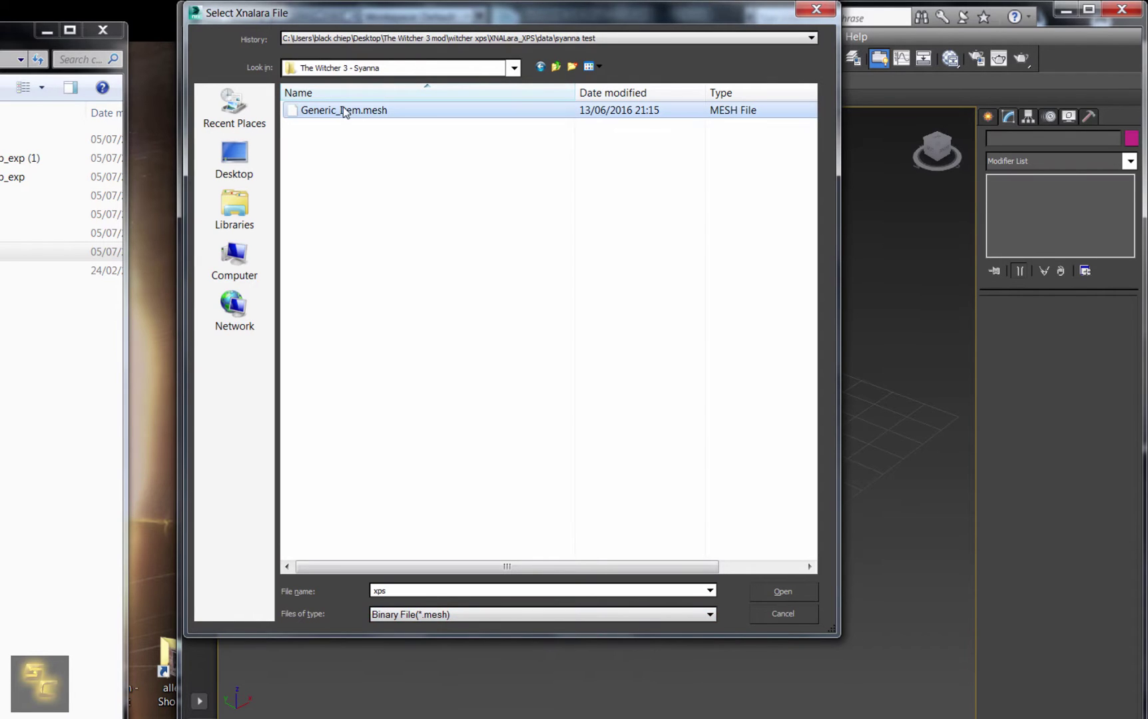
left_click(345, 110)
left_click(780, 590)
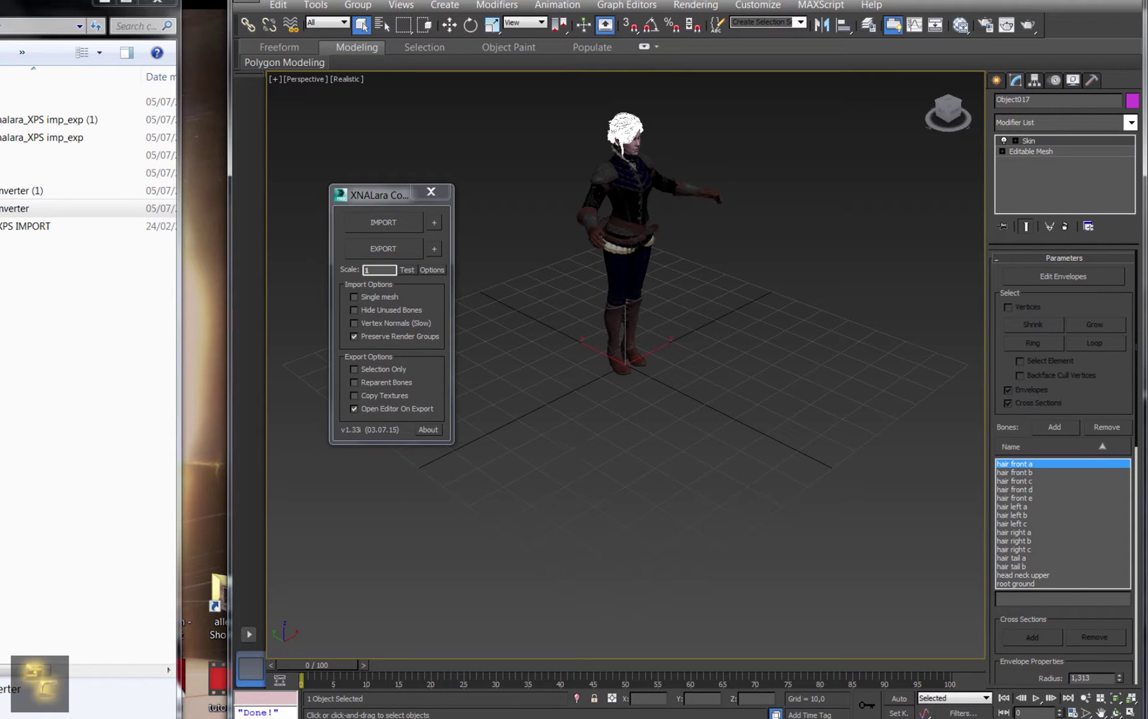
Close the XNALara converter dialog and deselect the imported character's hair mesh
left_click(447, 192)
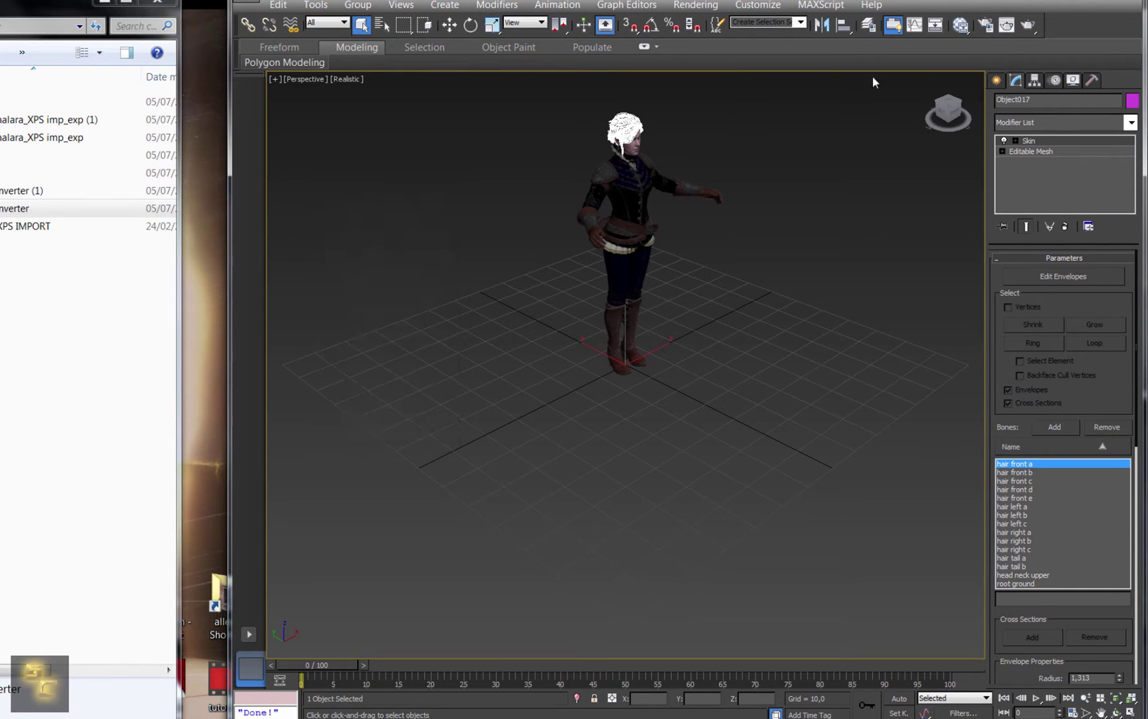
left_click(947, 107)
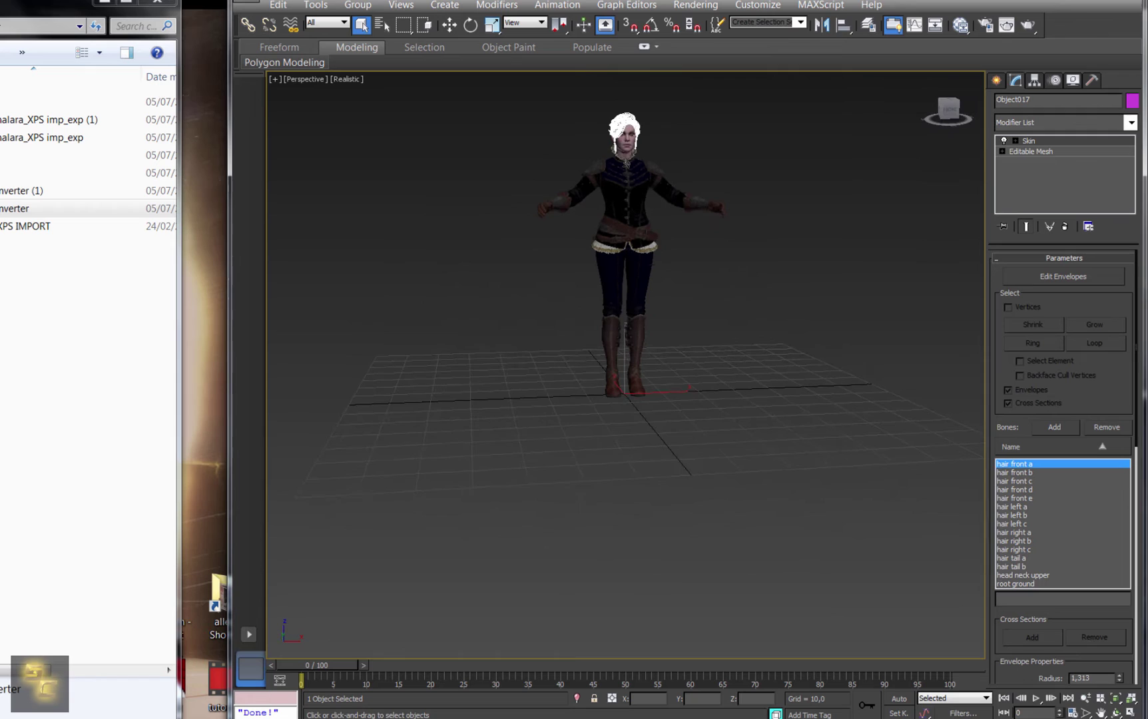
left_click_drag(729, 464, 730, 468)
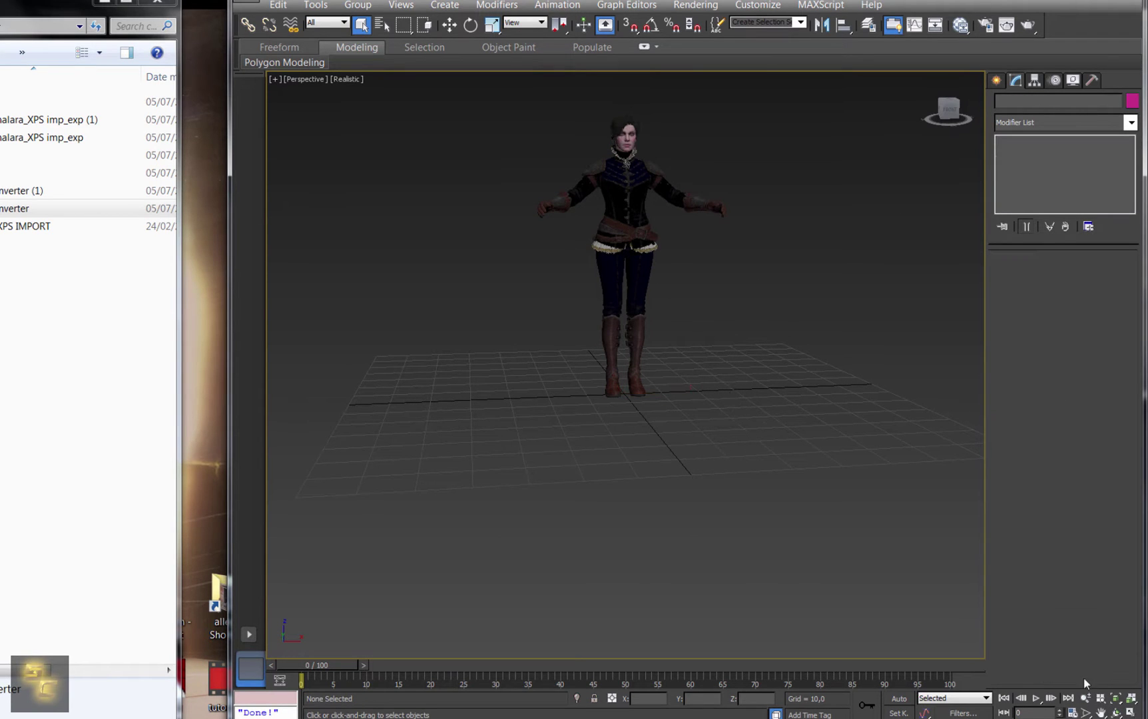
Examine the imported character's face and collar up close from the front and from the side
left_click(1102, 712)
scroll(699, 356, "up", 5)
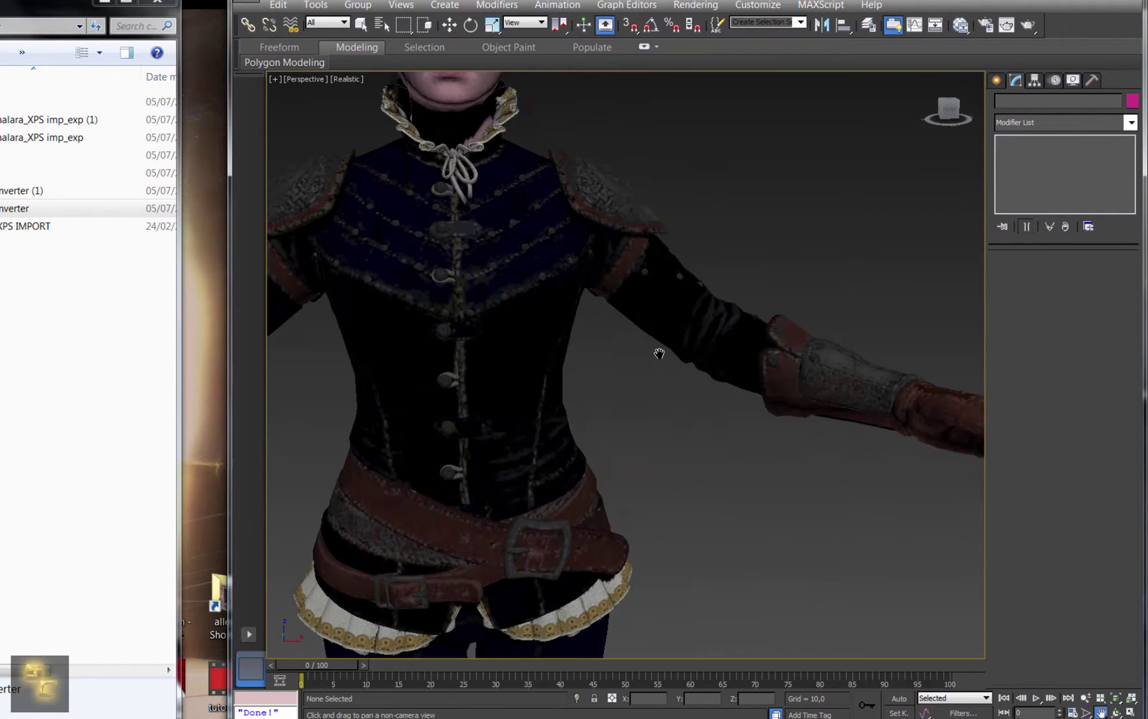
left_click_drag(526, 239, 569, 334)
scroll(540, 322, "up", 3)
scroll(618, 348, "up", 4)
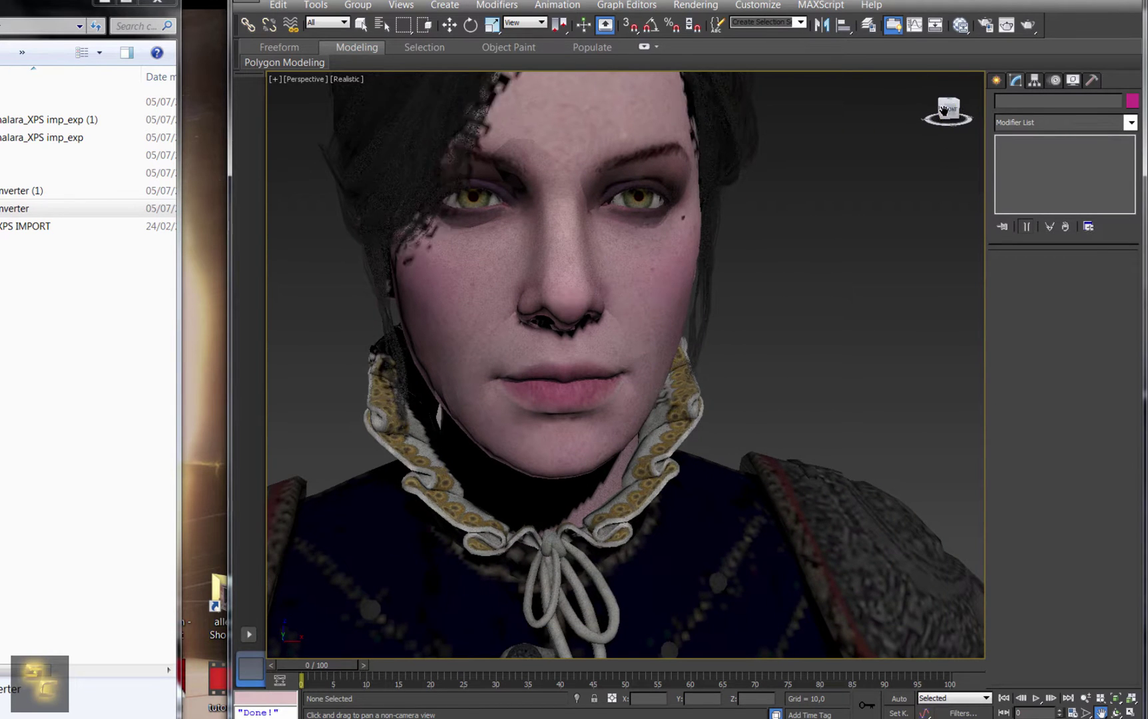
left_click_drag(480, 123, 449, 59)
middle_click_drag(626, 359, 453, 353, "alt")
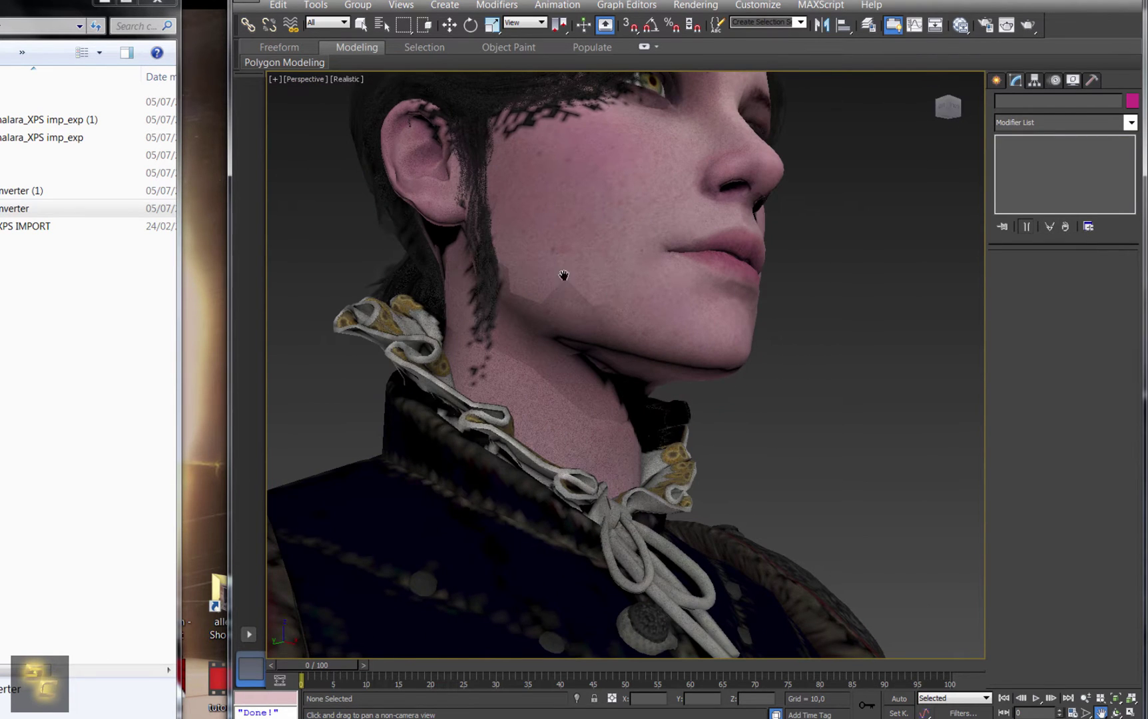
Select the face mesh pieces around the cheeks, nose, lips and jaw one after another to examine how the head is divided
left_click(450, 26)
left_click(548, 325)
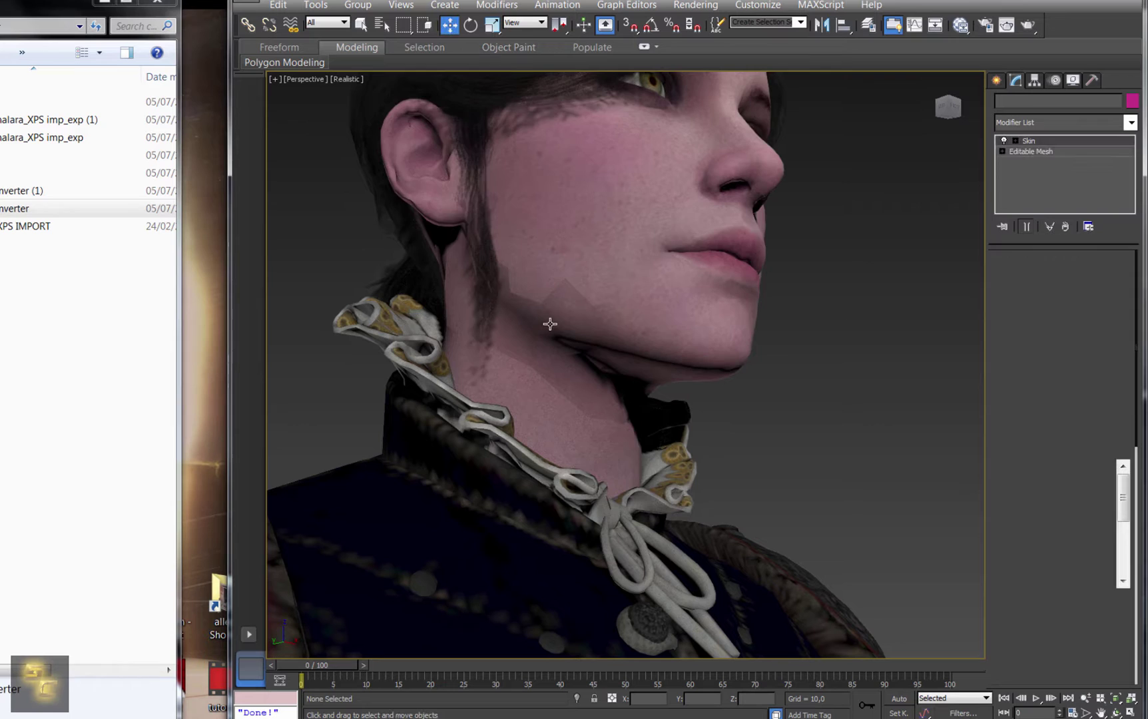
left_click(626, 219)
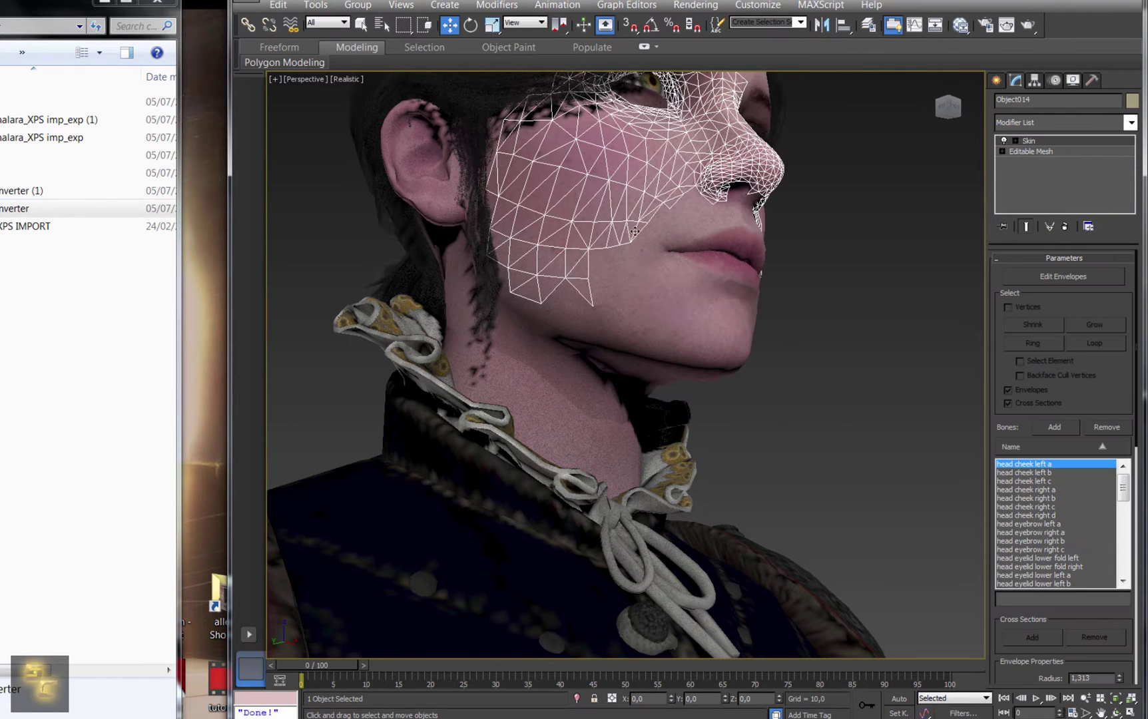
left_click(659, 269)
left_click(726, 209)
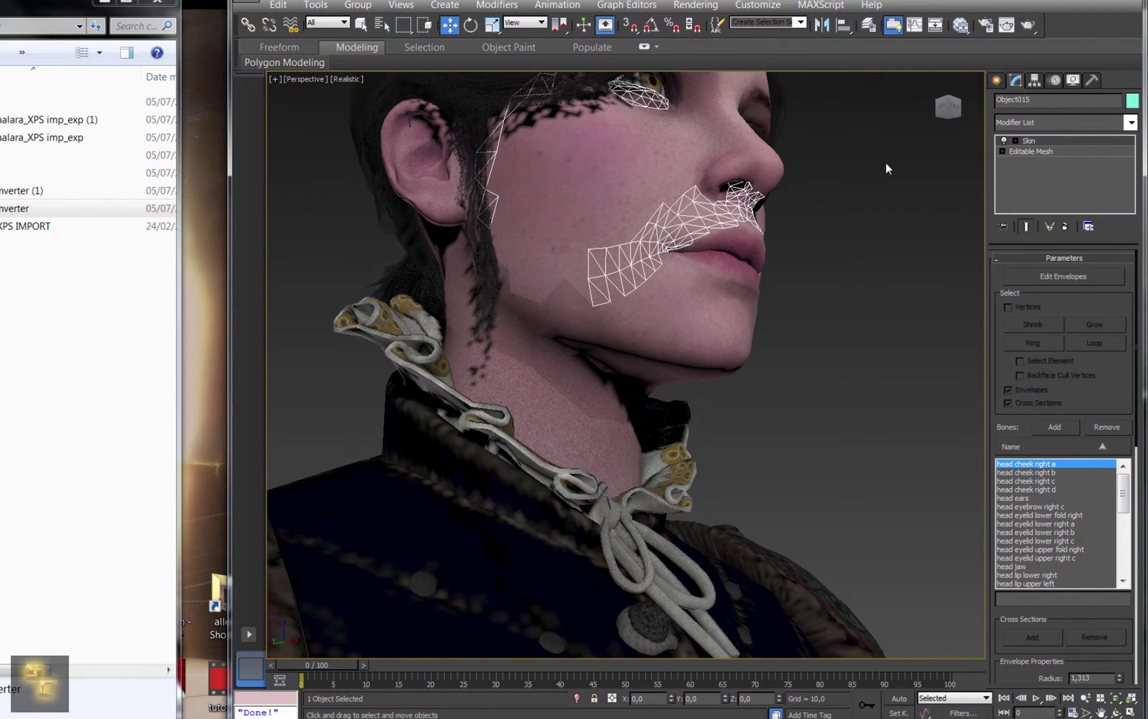
middle_click_drag(886, 168, 810, 128, "alt")
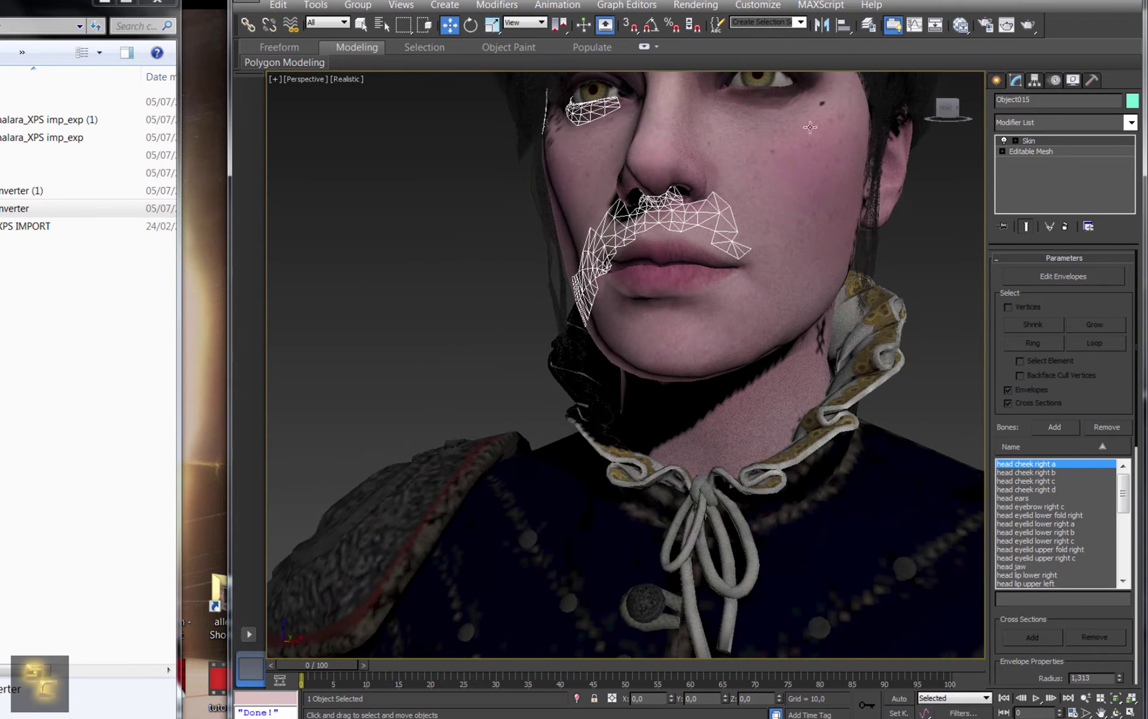
left_click(773, 113)
left_click(740, 174)
key("alt+q")
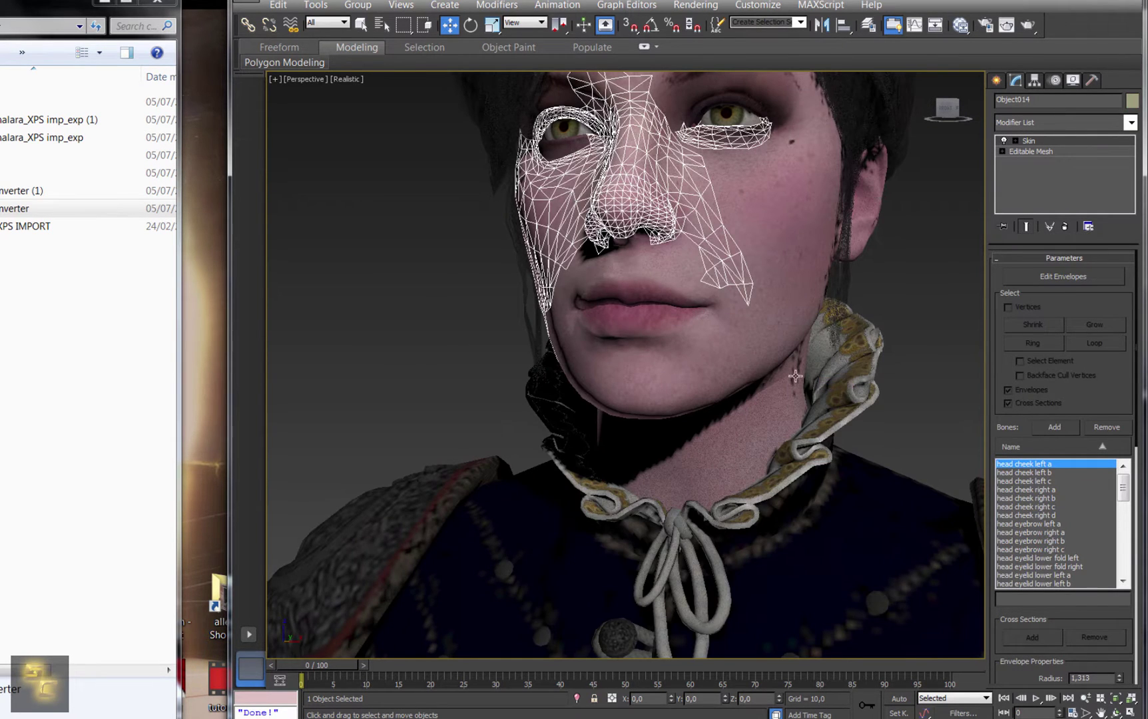
left_click(778, 361)
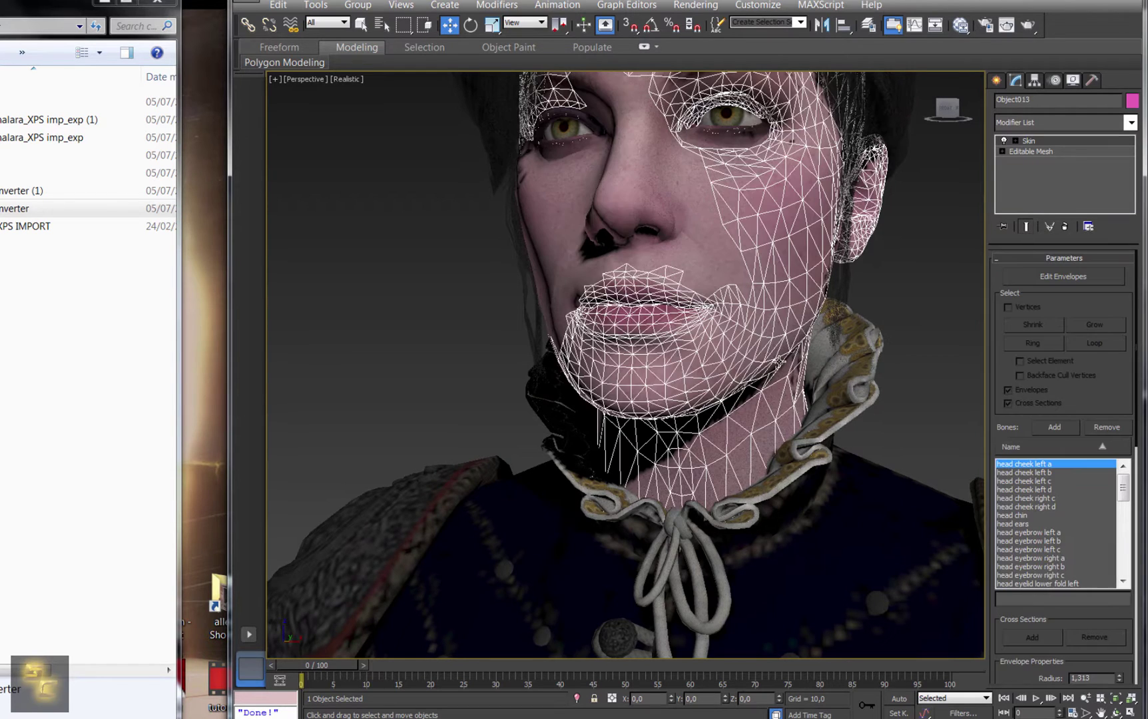
left_click(674, 240)
left_click(664, 201)
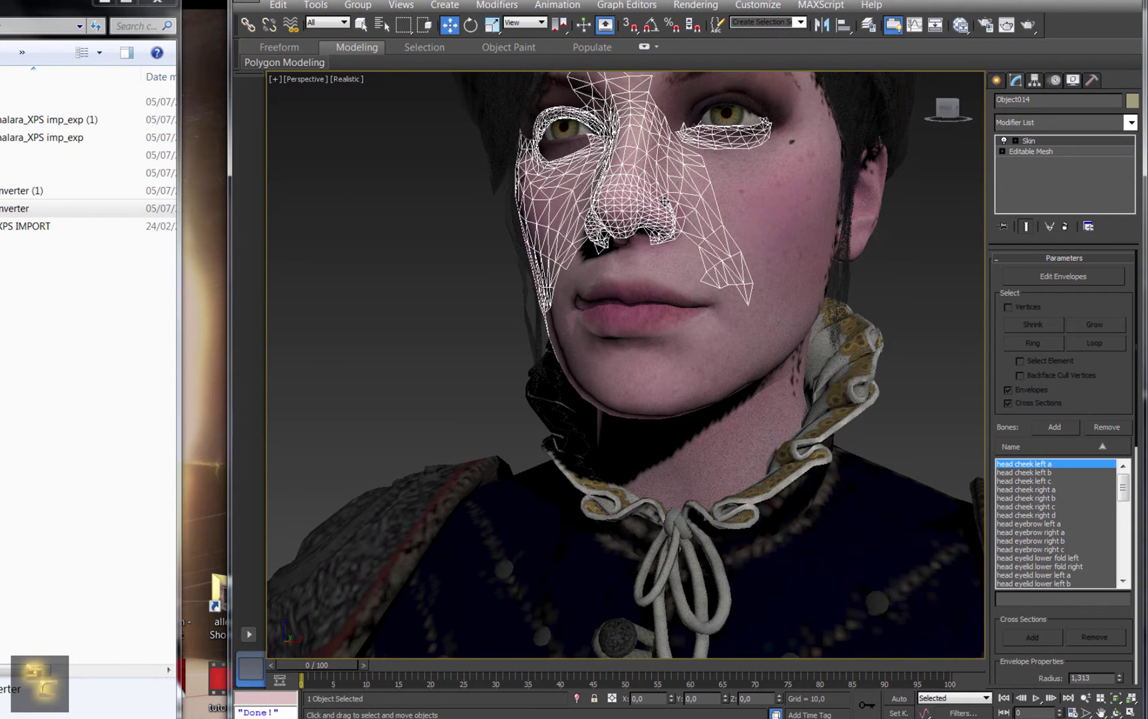
Clear the face mesh selection and examine the character's head and upper body from the front and from below
left_click(949, 108)
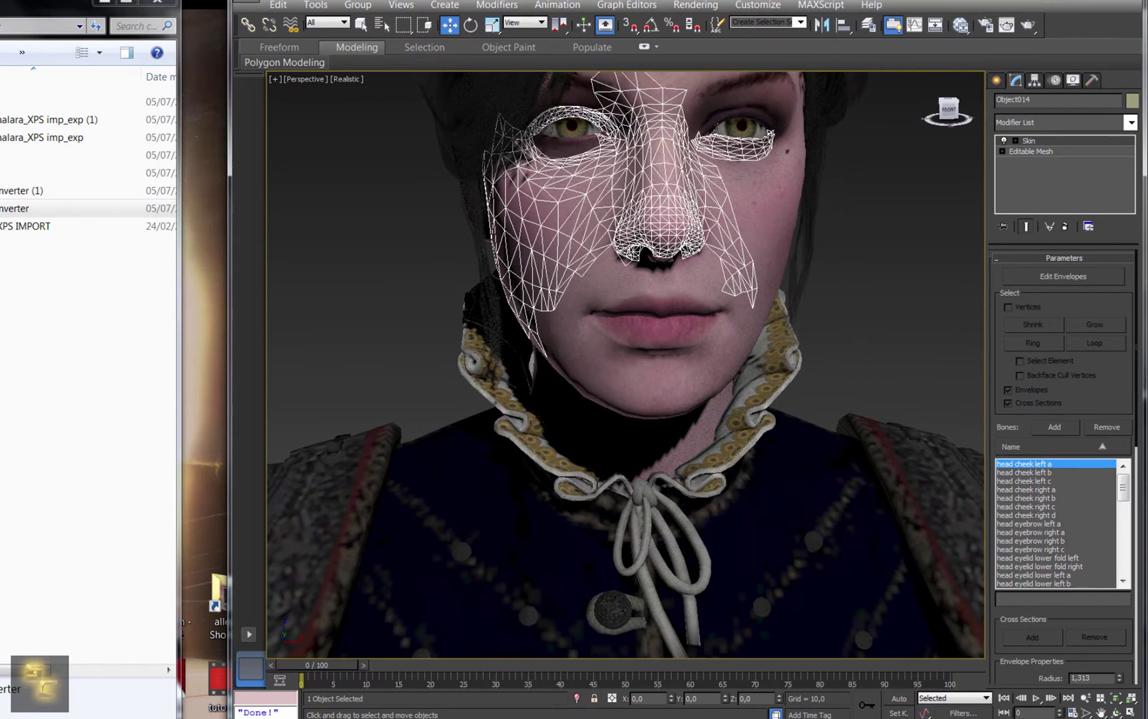
left_click_drag(948, 110, 926, 146)
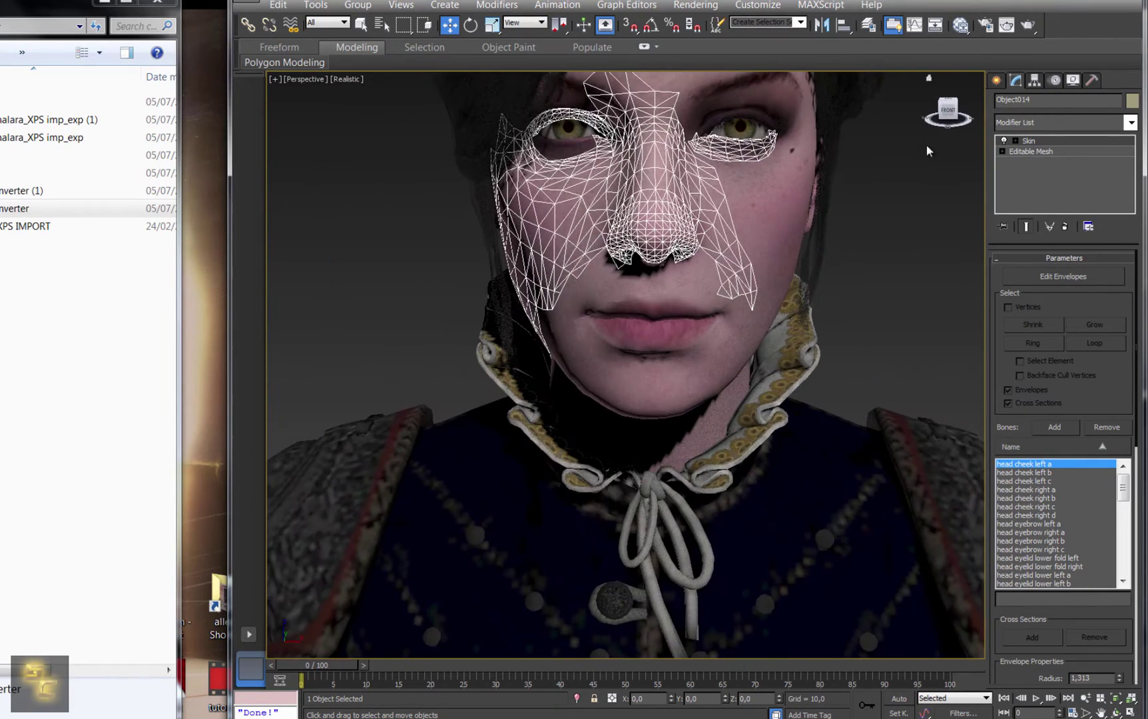
key("z")
key("shift+z")
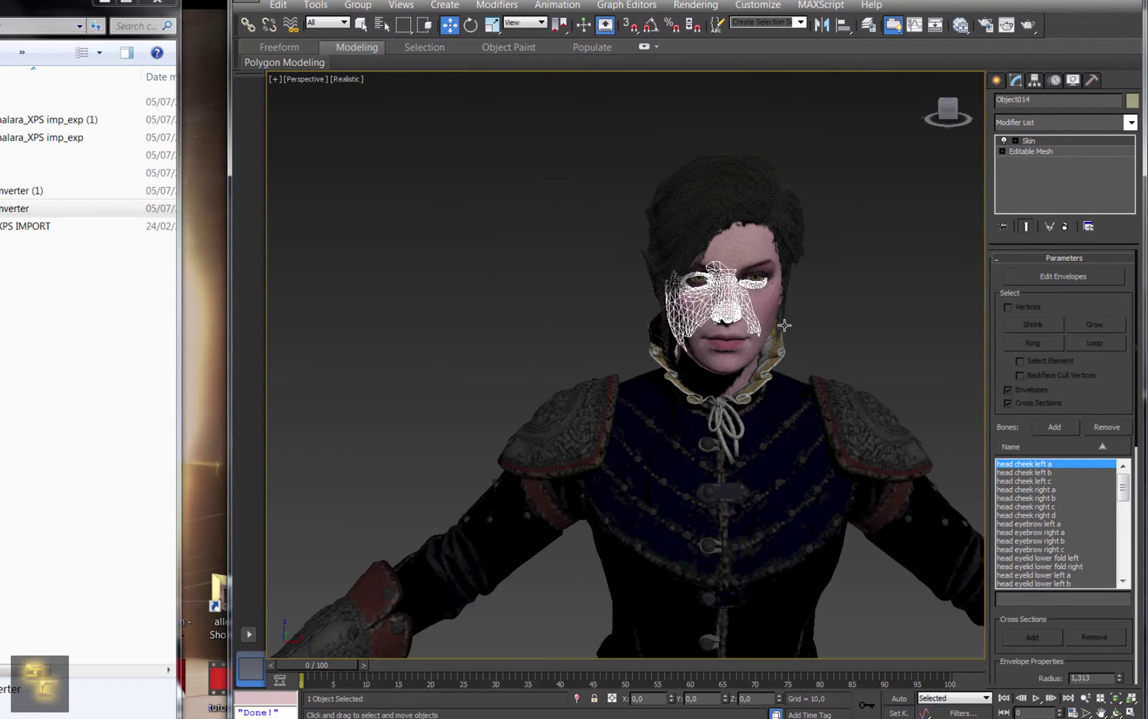
left_click(876, 248)
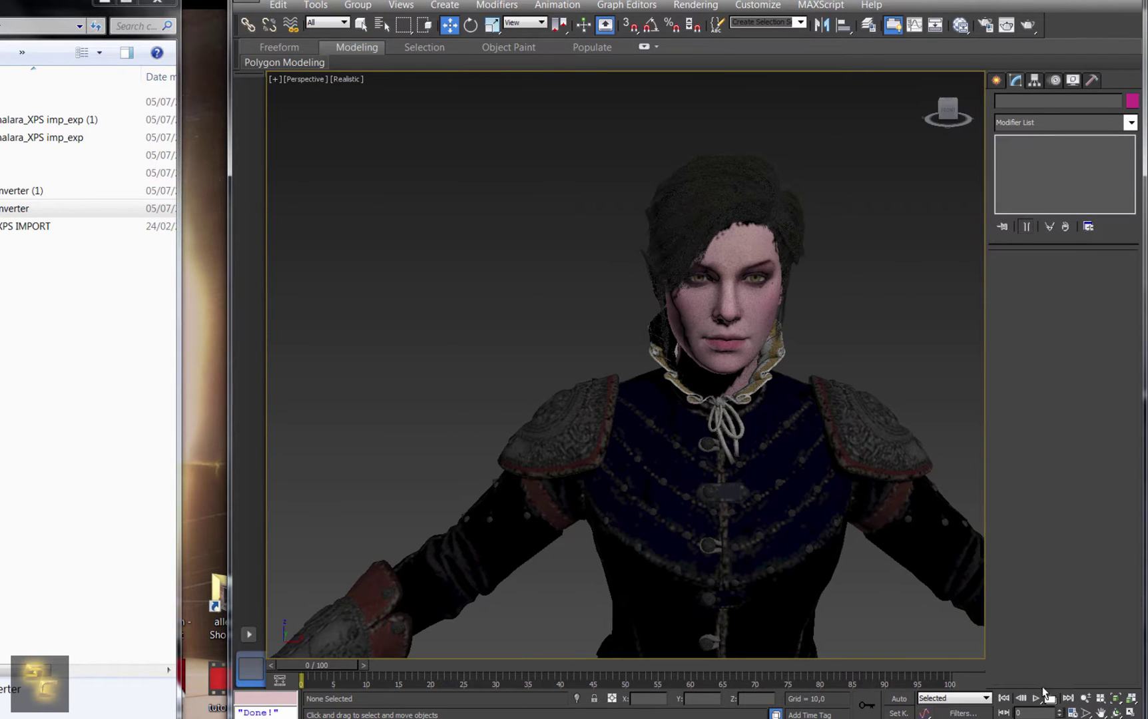
left_click(1103, 712)
left_click_drag(802, 469, 738, 502)
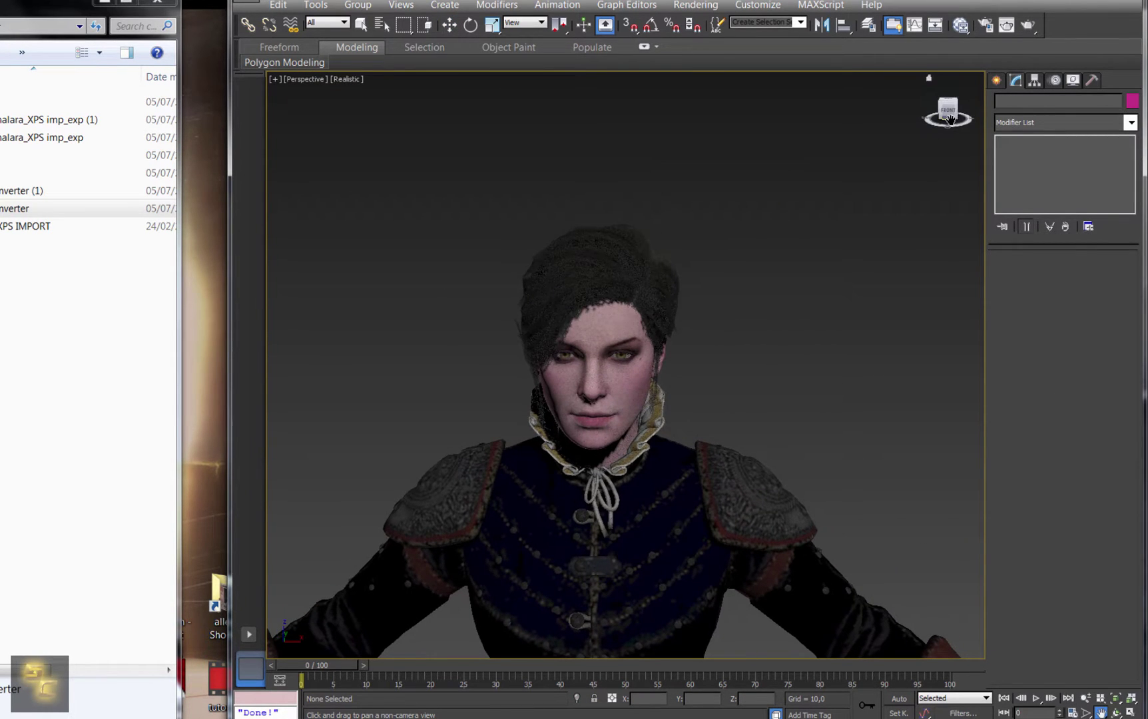
left_click_drag(950, 119, 951, 100)
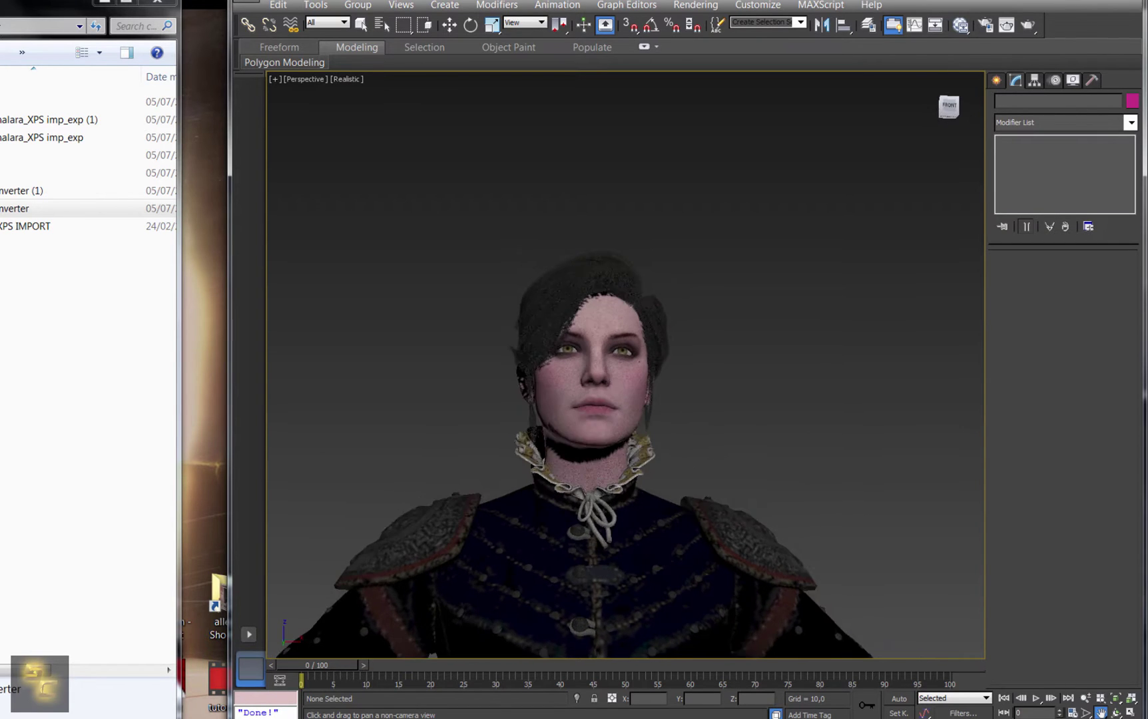
left_click_drag(792, 440, 733, 361)
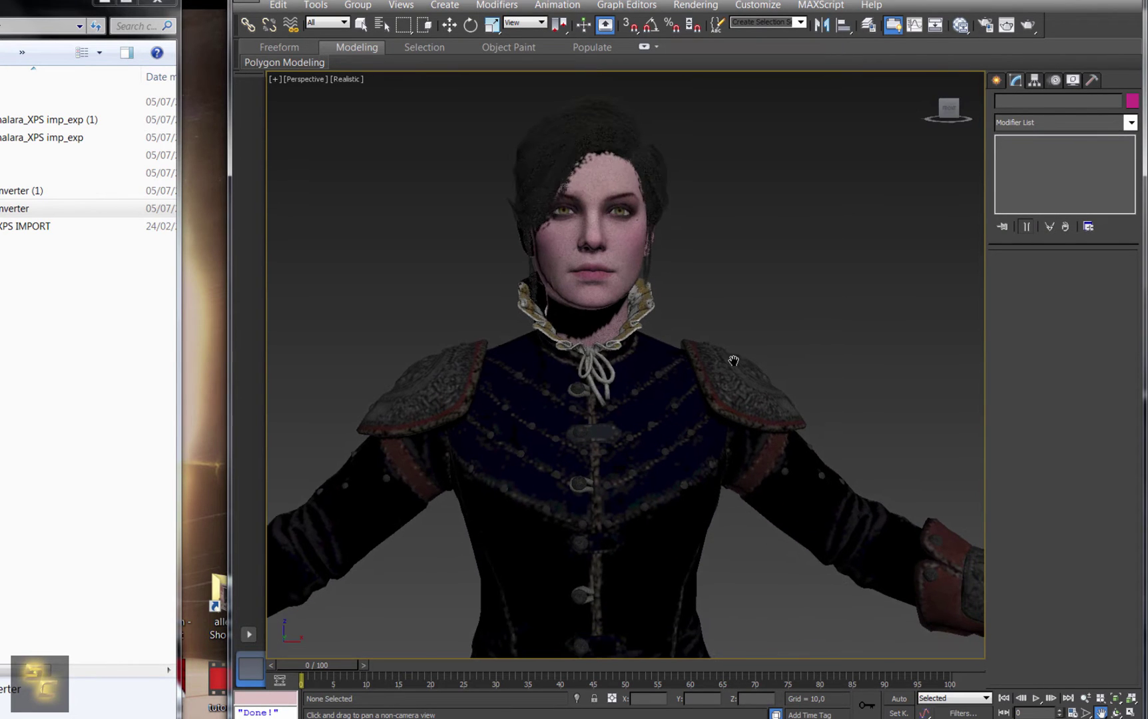
scroll(733, 360, "down", 4)
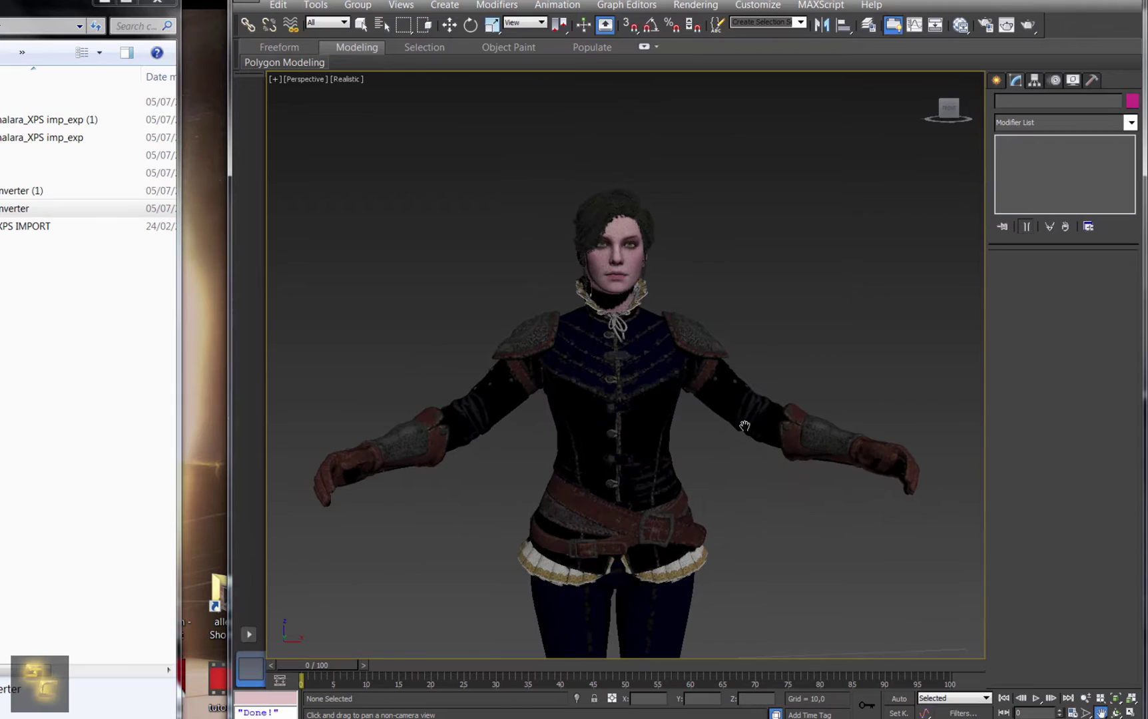
left_click_drag(595, 305, 636, 377)
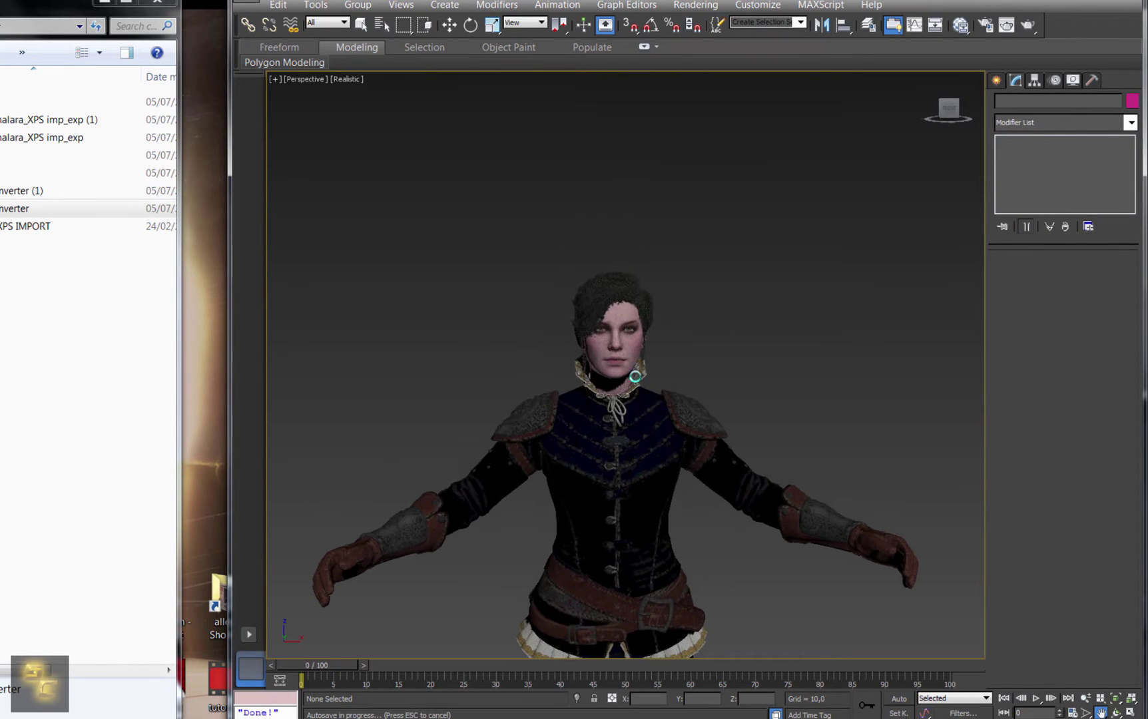
scroll(636, 377, "up", 3)
Export the whole scene as an Autodesk FBX file named "syanna test" with the current FBX export options
left_click(246, 6)
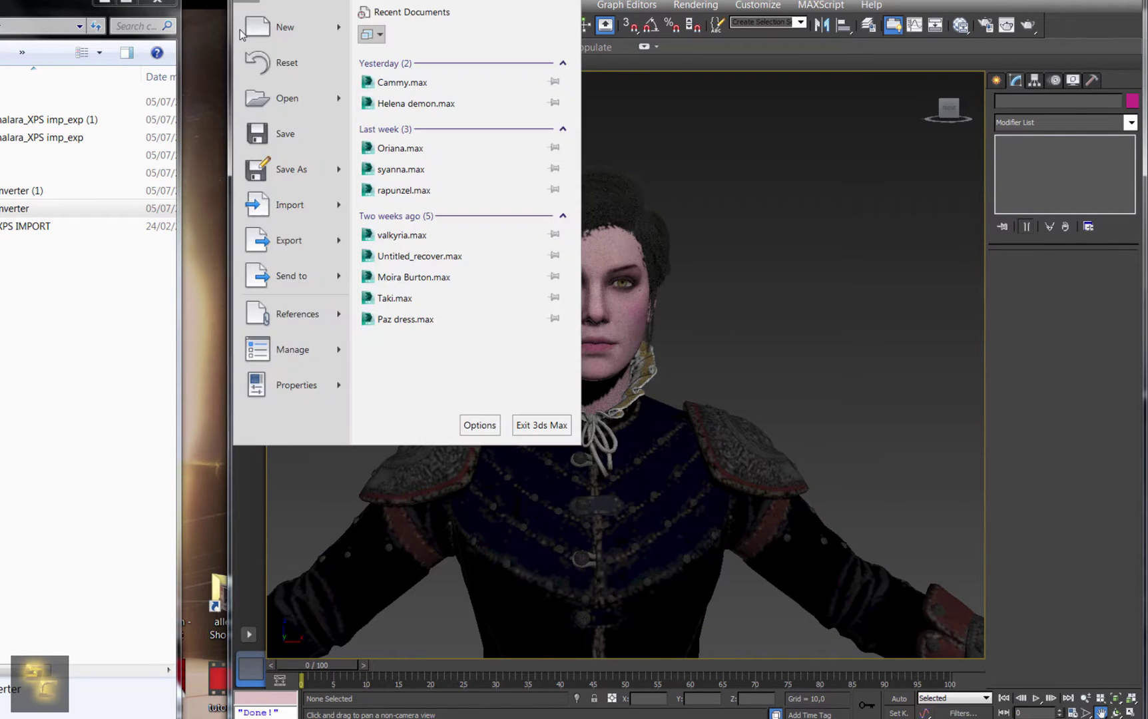
mouse_move(297, 254)
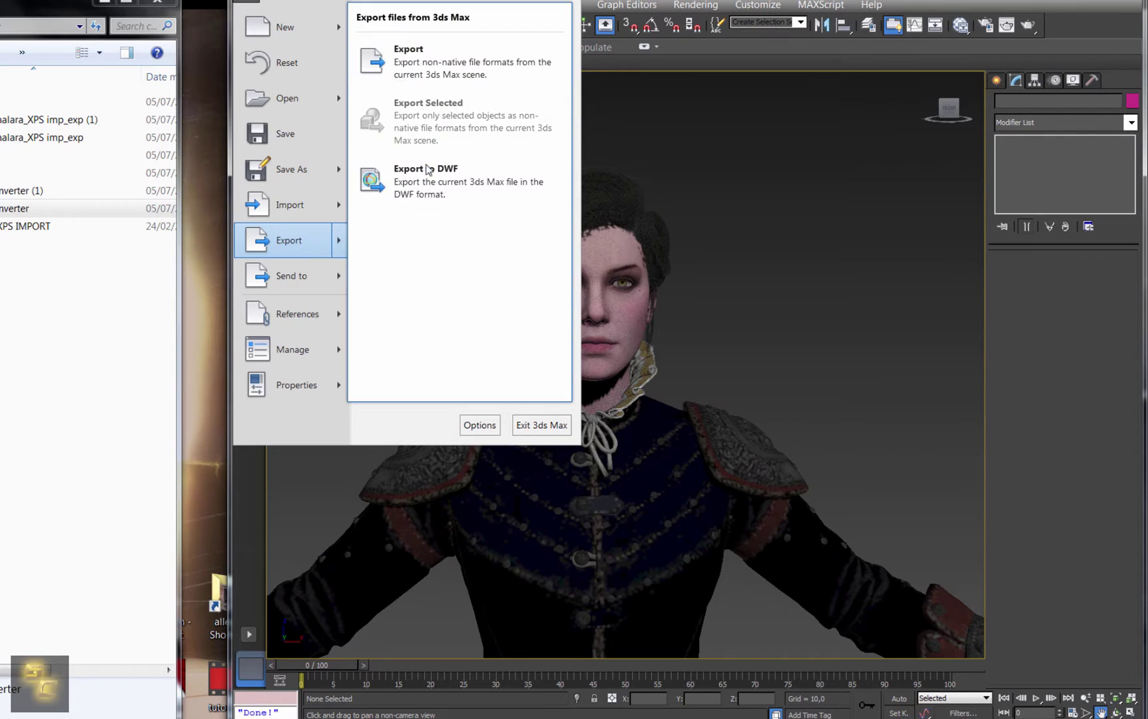
left_click(445, 69)
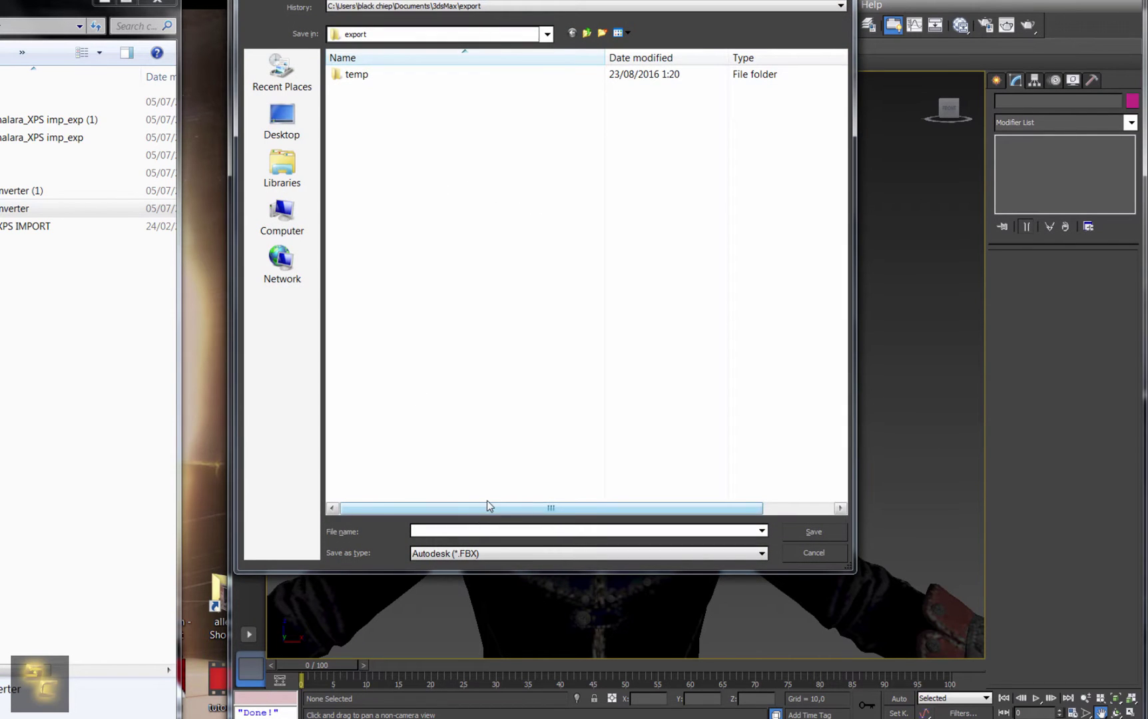
type("syann")
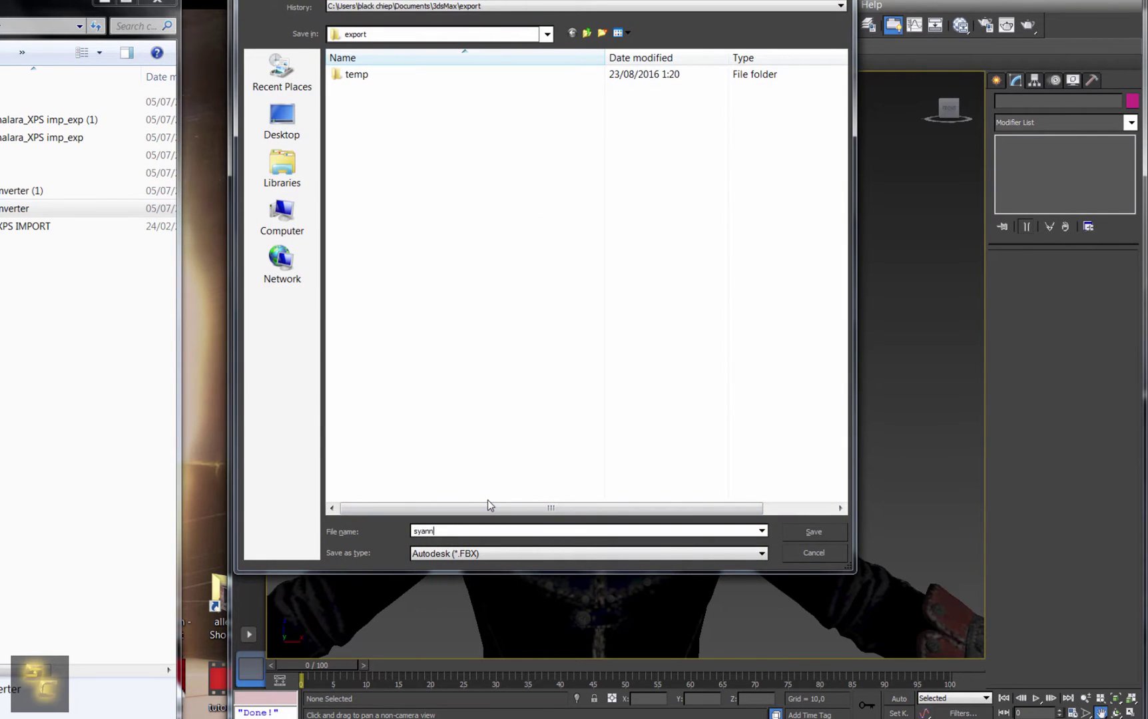
type("a test")
key("Return")
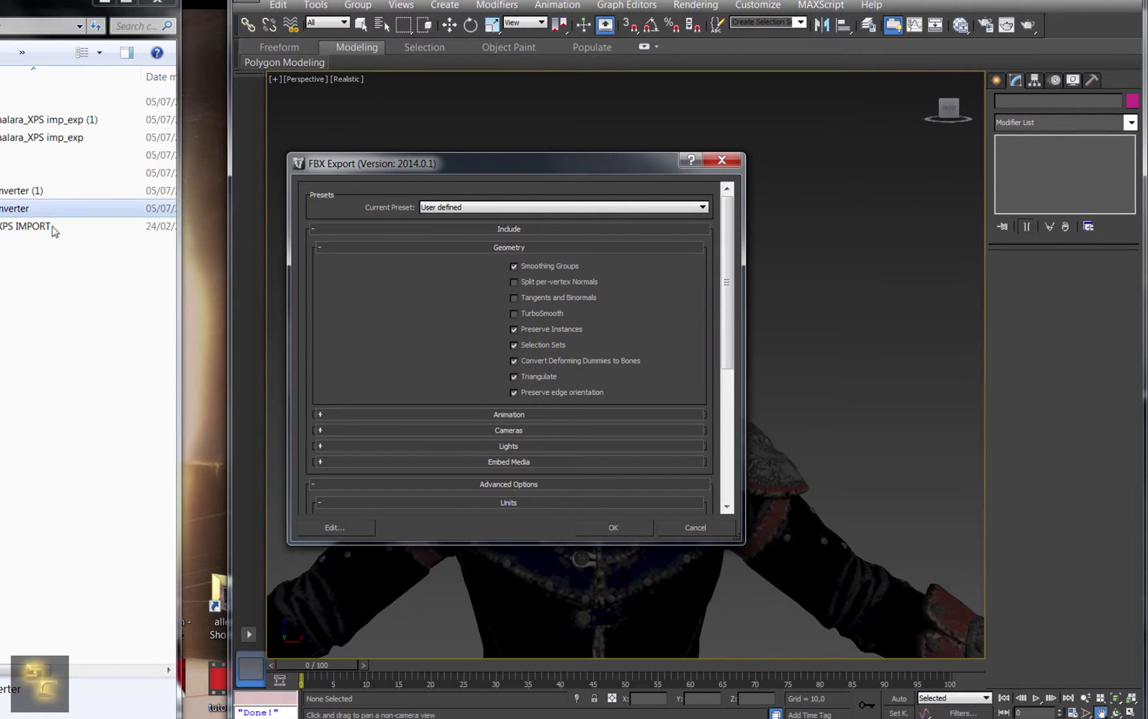
left_click(609, 527)
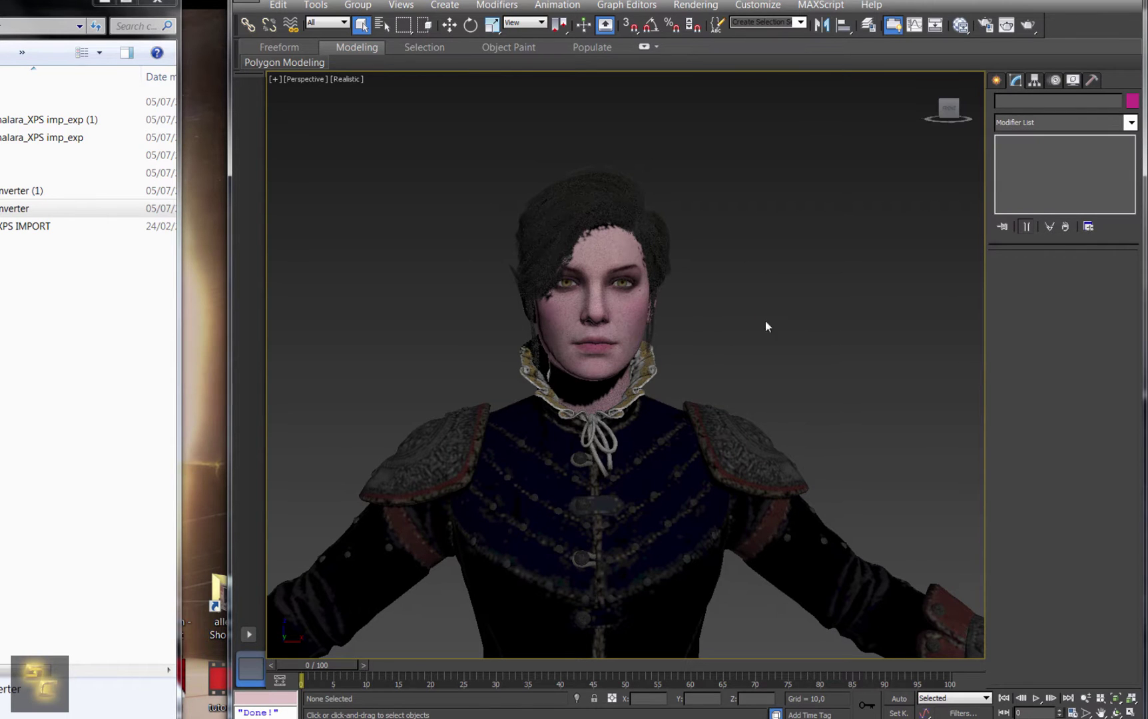
Start a new scene without saving the changes to the current one
key("ctrl+n")
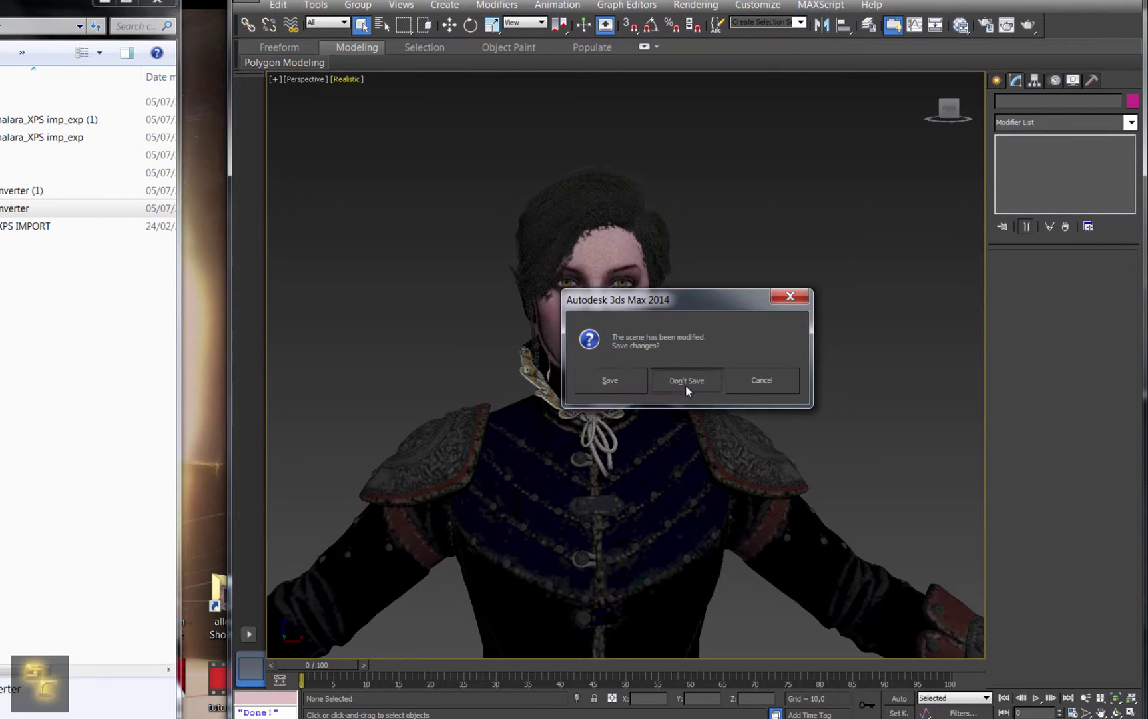
left_click(686, 385)
left_click(660, 400)
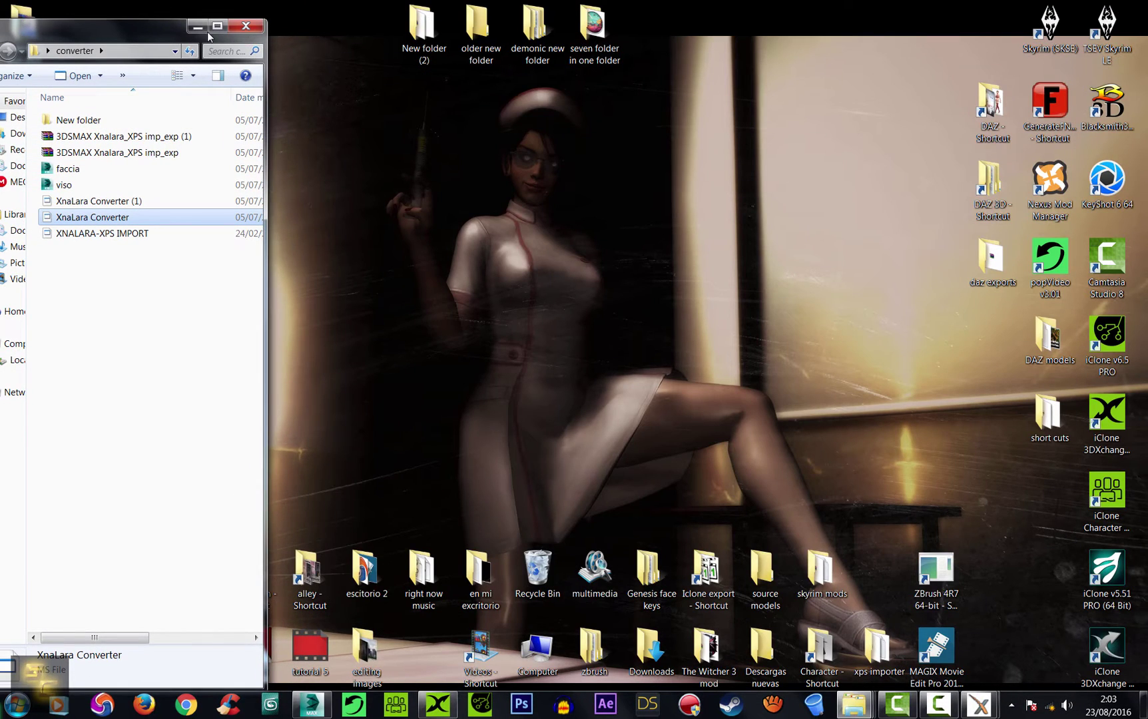
Minimize the converter folder, switch to iClone 3DXchange 6 in a maximized window and import syanna test.FBX with the default FBX import options
left_click(197, 27)
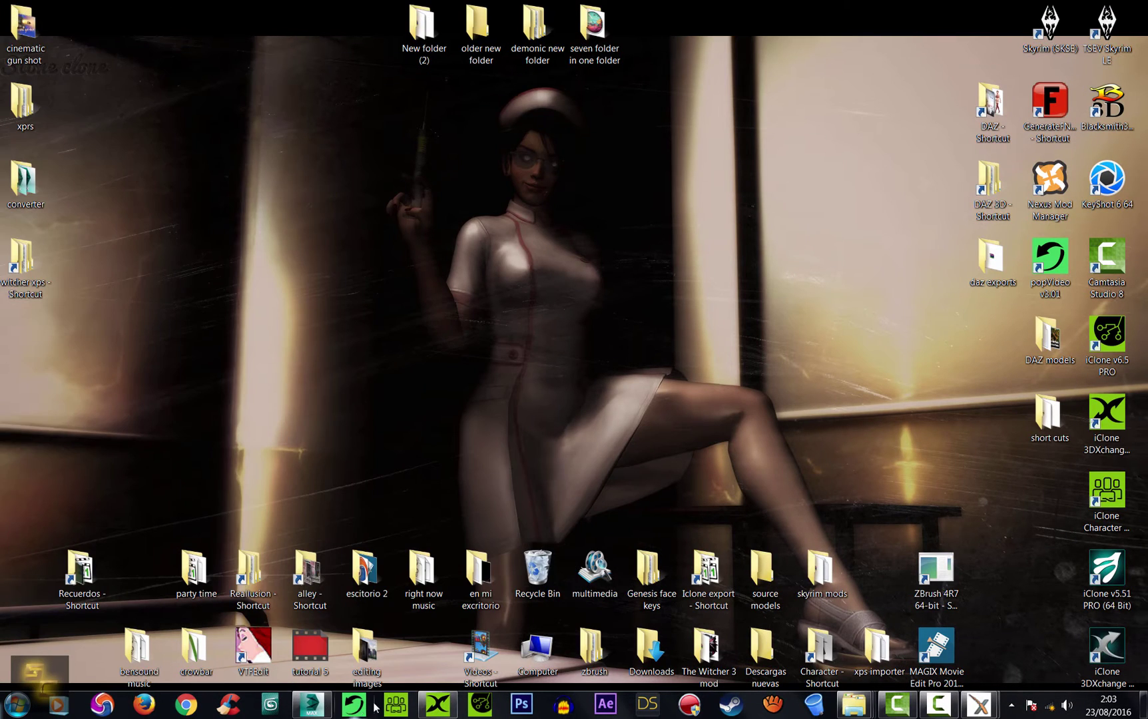
left_click(439, 711)
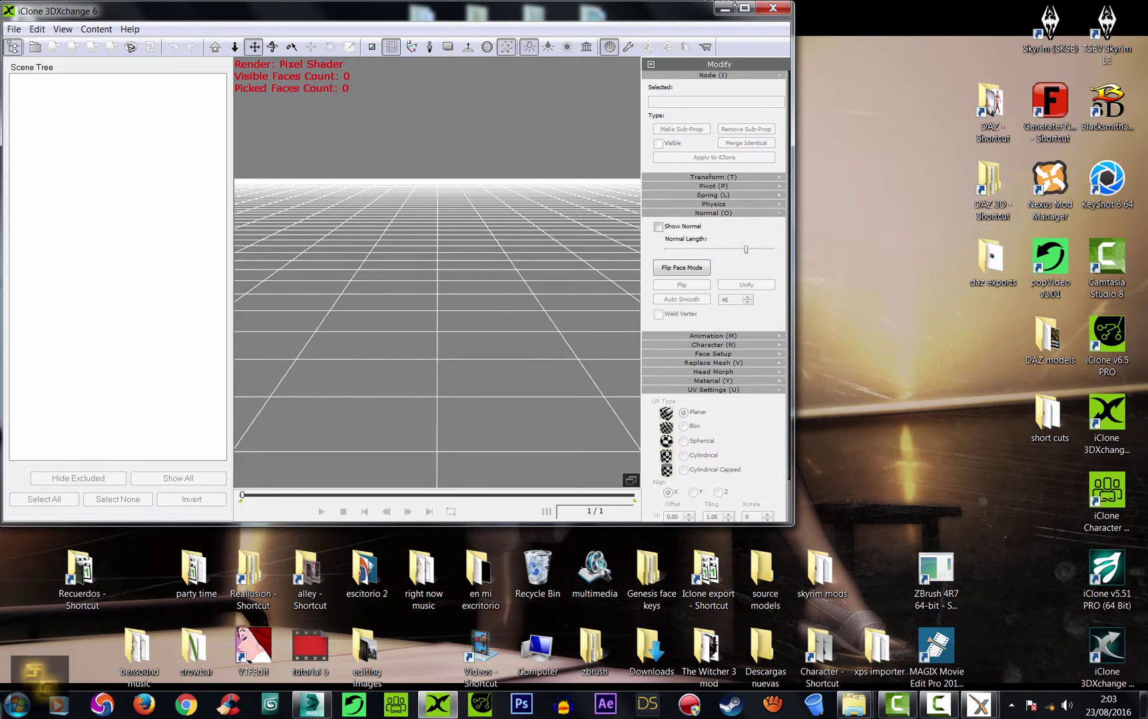
key("super+Up")
left_click(9, 23)
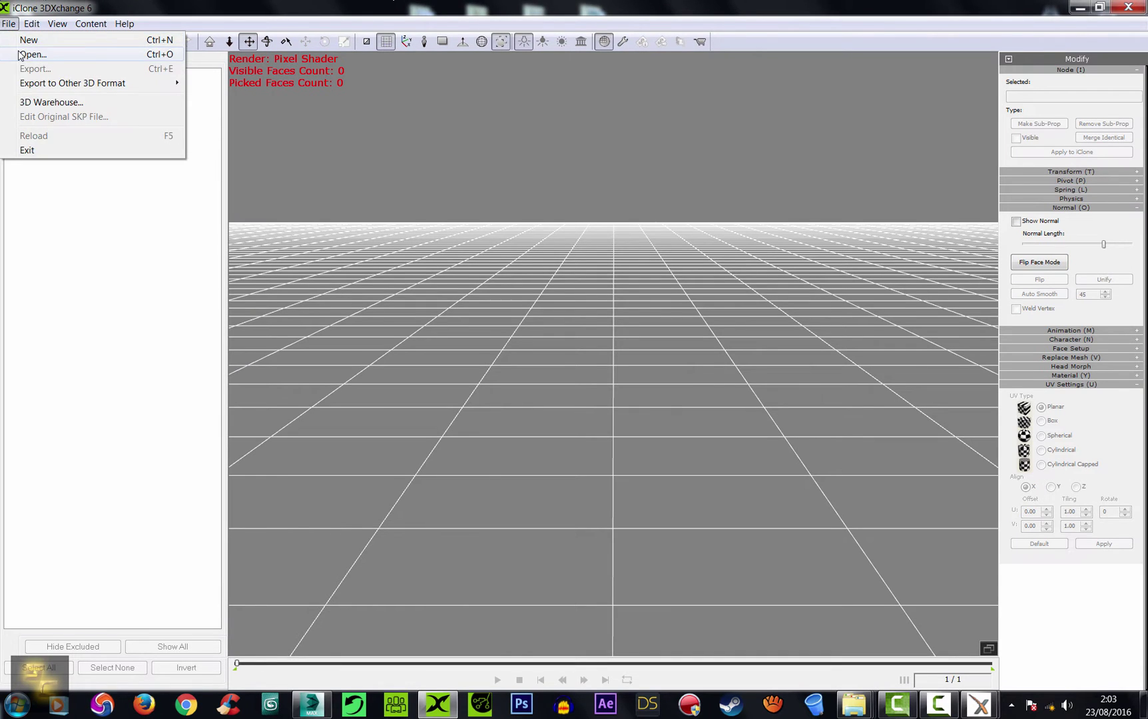
left_click(27, 53)
double_click(483, 267)
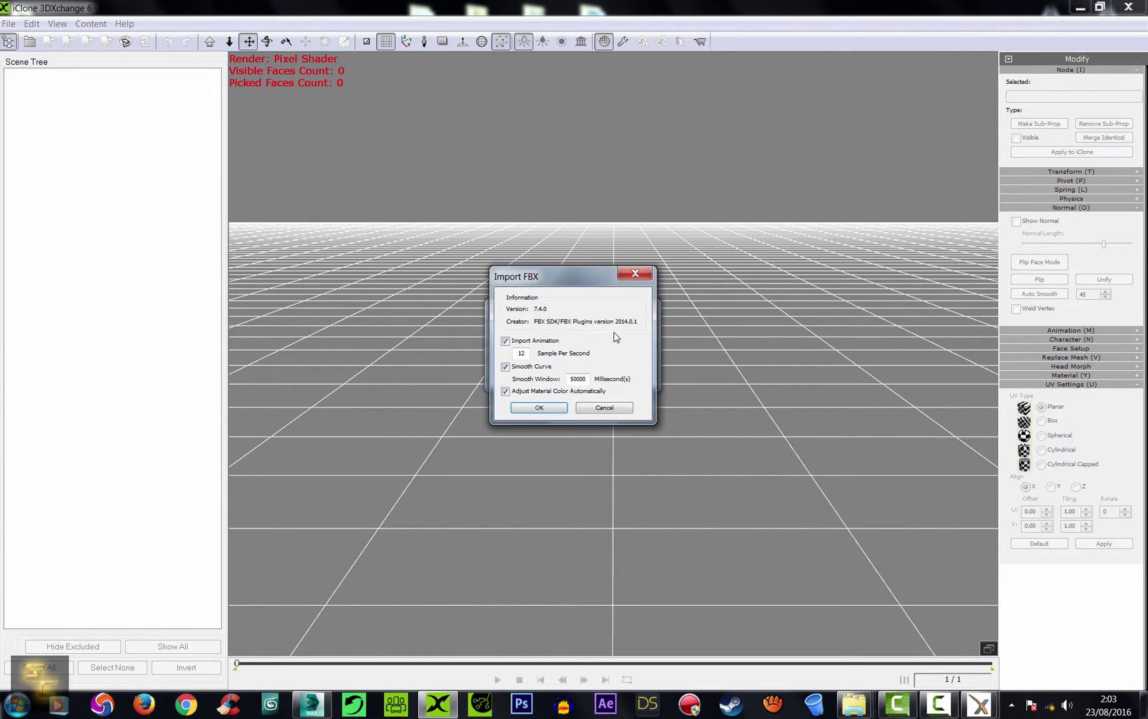
key("Return")
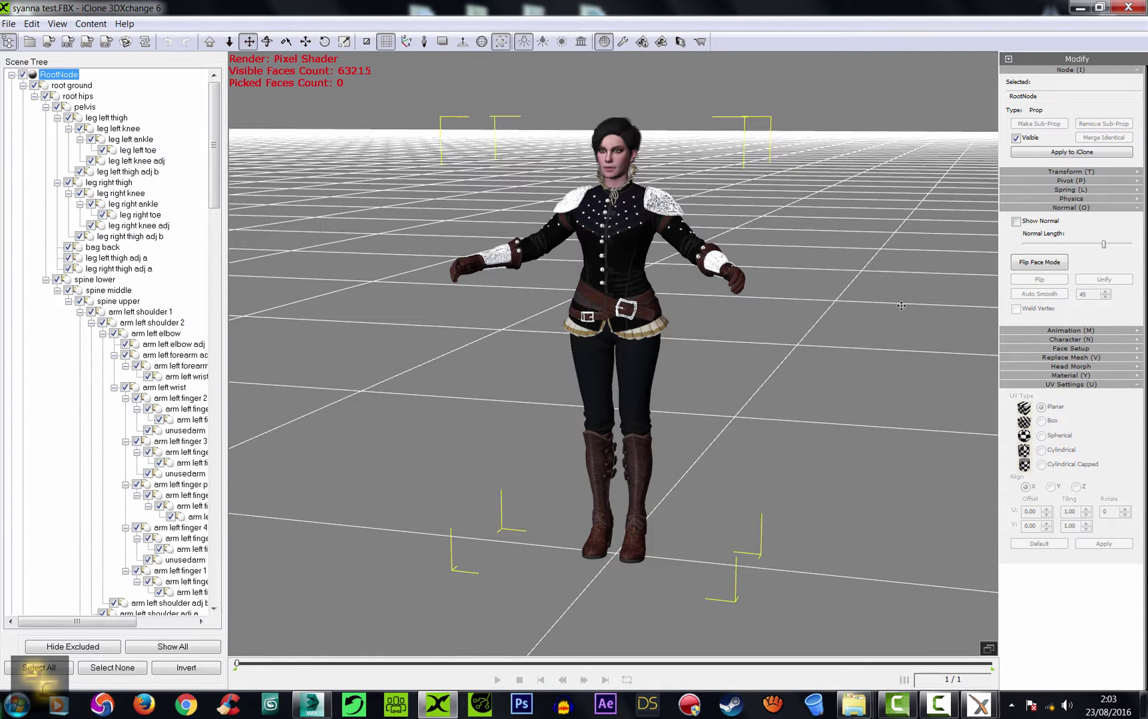
Examine the imported FBX character's textures from the front, from the full body to a close-up of the face
scroll(711, 324, "up", 3)
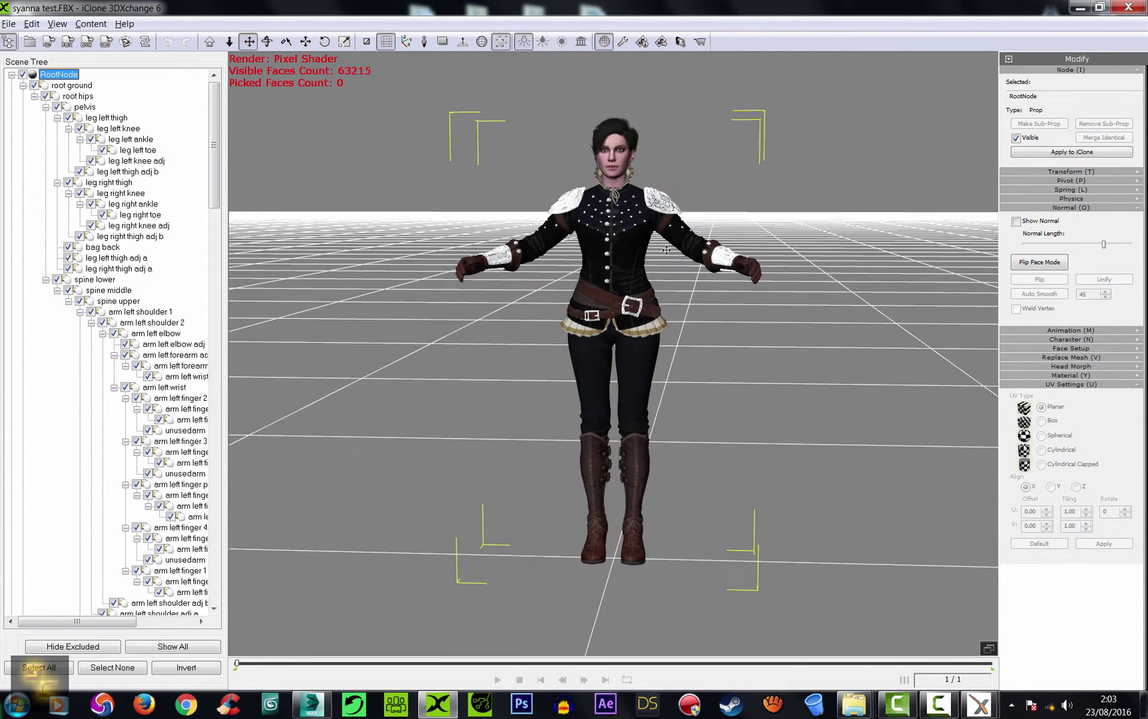
right_click_drag(666, 250, 667, 358)
scroll(676, 391, "up", 4)
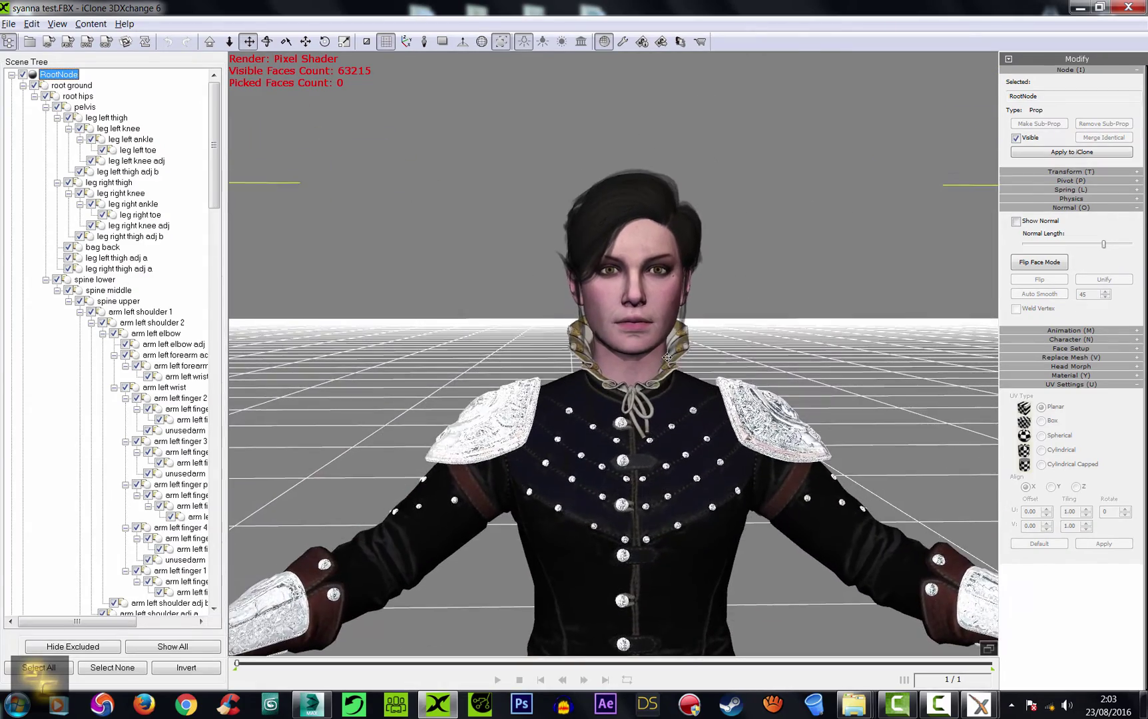
scroll(633, 385, "up", 6)
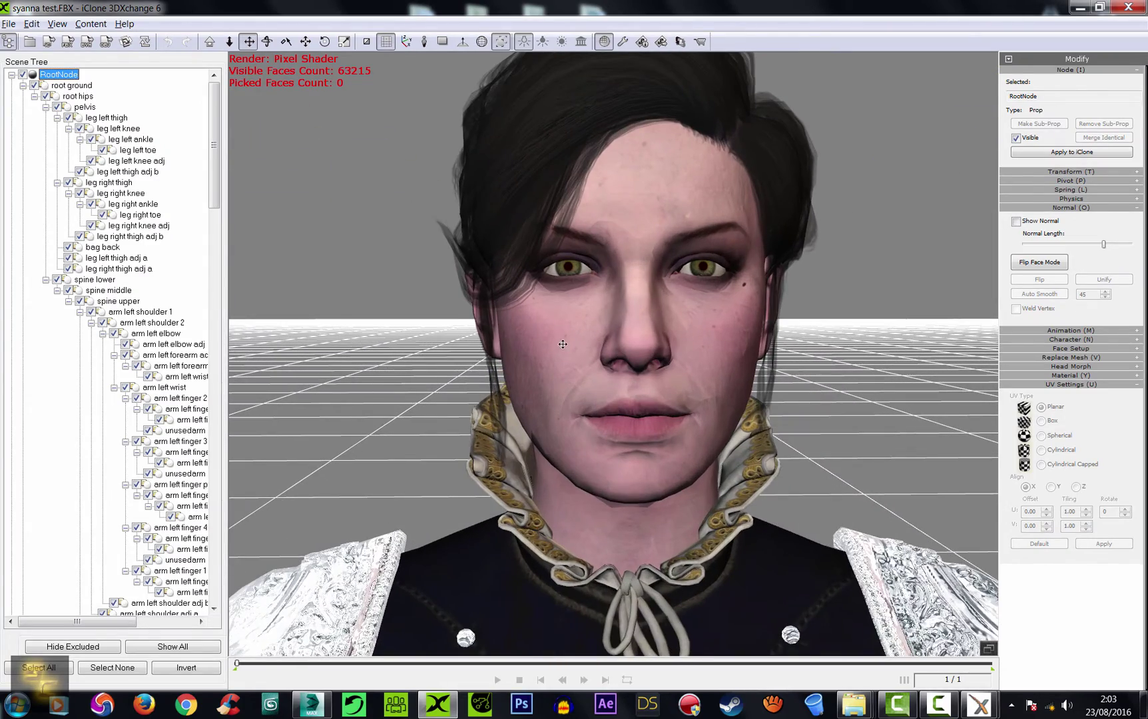
Select all nodes of the character and auto-smooth their normals at 120 with vertex welding enabled, checking the face from several angles
right_click_drag(562, 345, 711, 401)
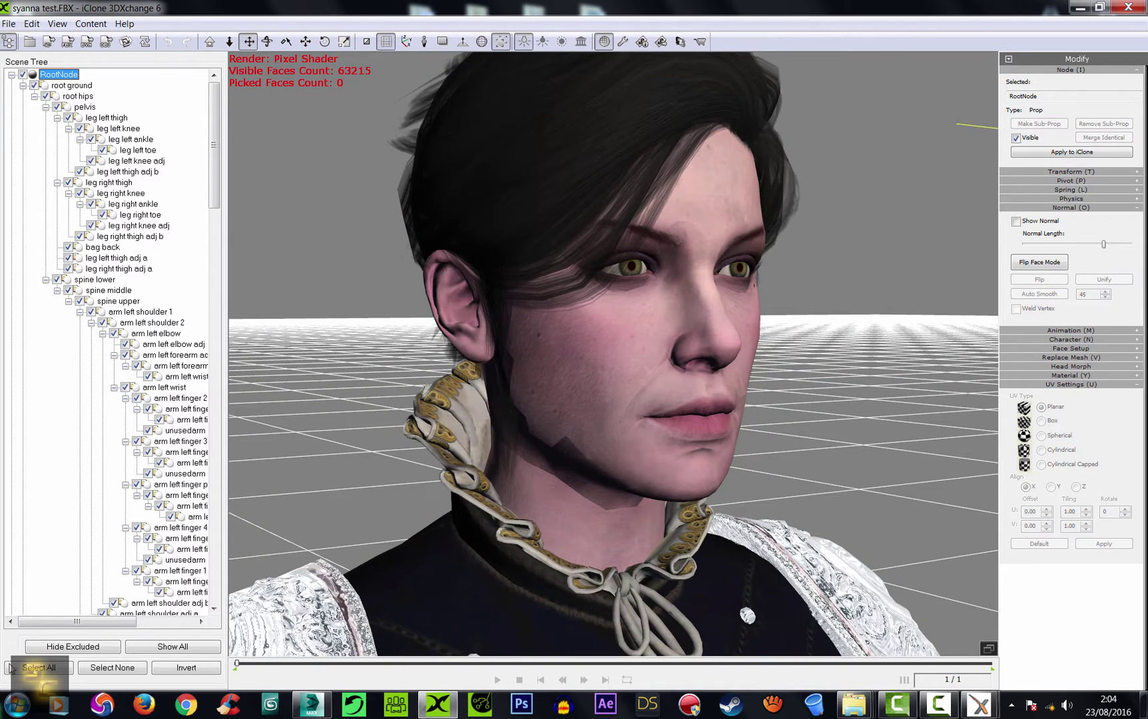
left_click(39, 667)
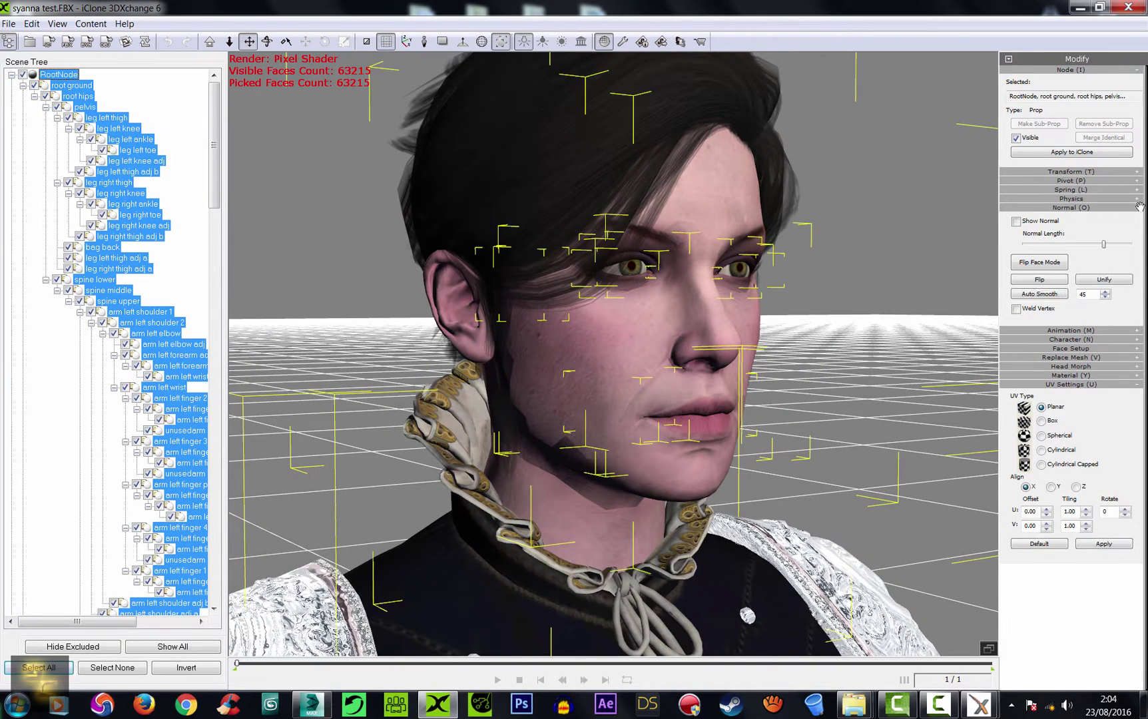
left_click(1017, 309)
double_click(1099, 295)
left_click(1040, 295)
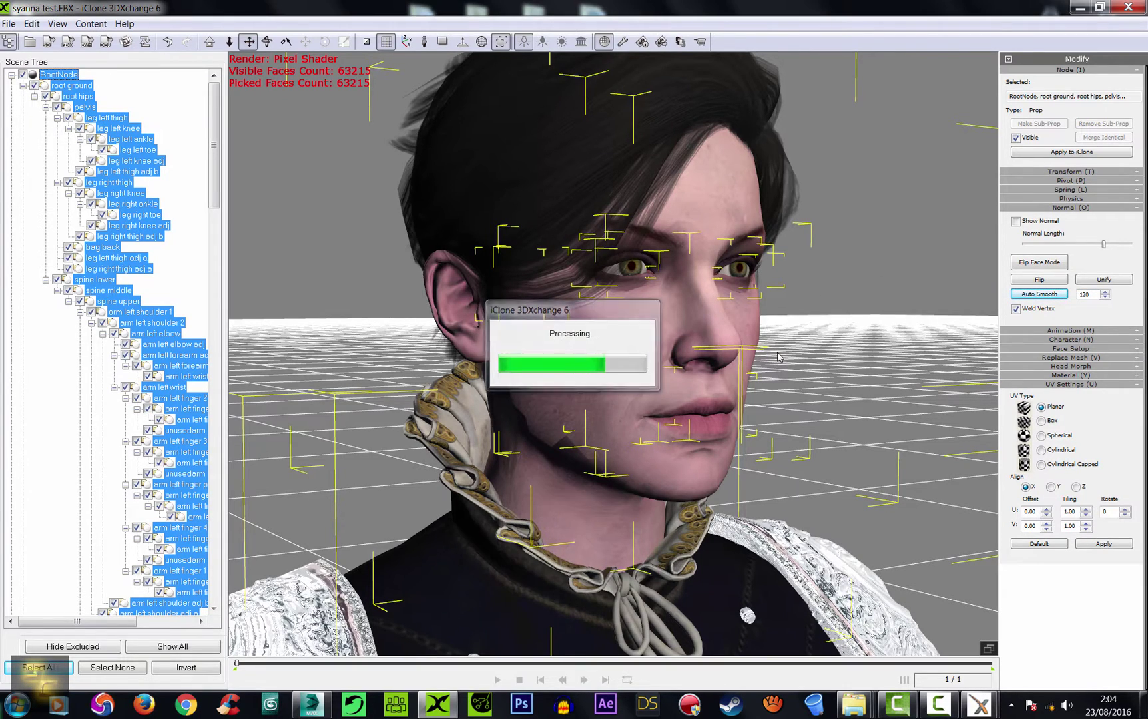
right_click_drag(583, 413, 666, 422)
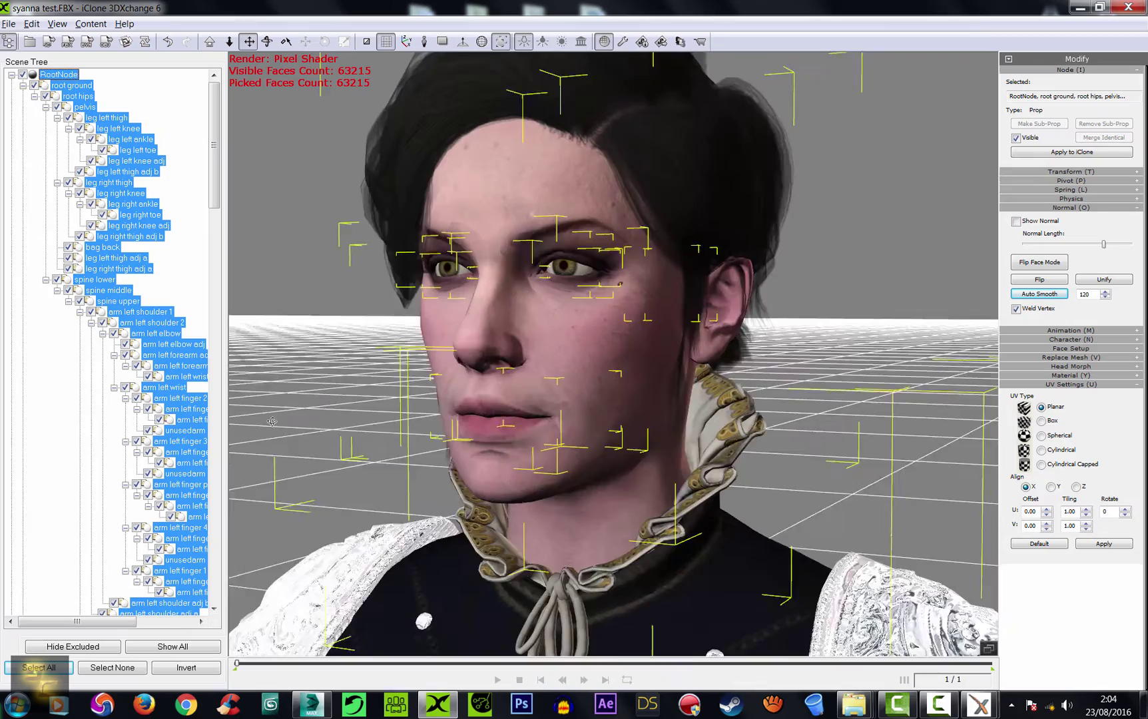
right_click_drag(272, 420, 580, 437)
scroll(555, 454, "up", 5)
scroll(555, 453, "down", 5)
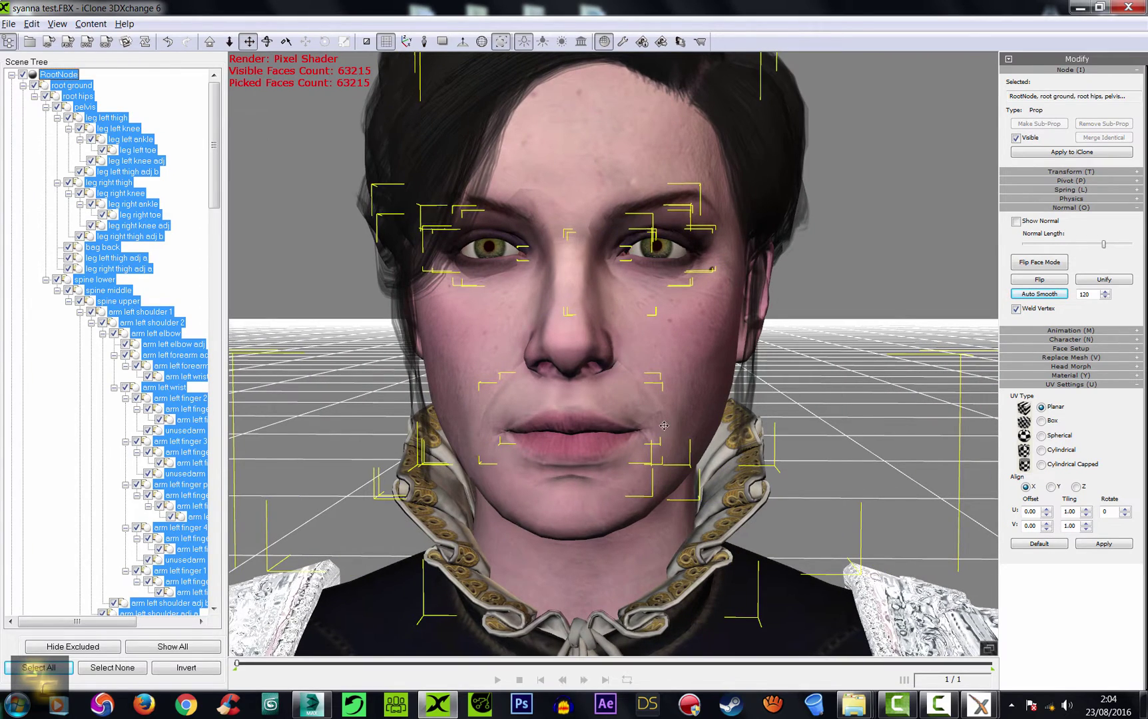
scroll(664, 426, "down", 5)
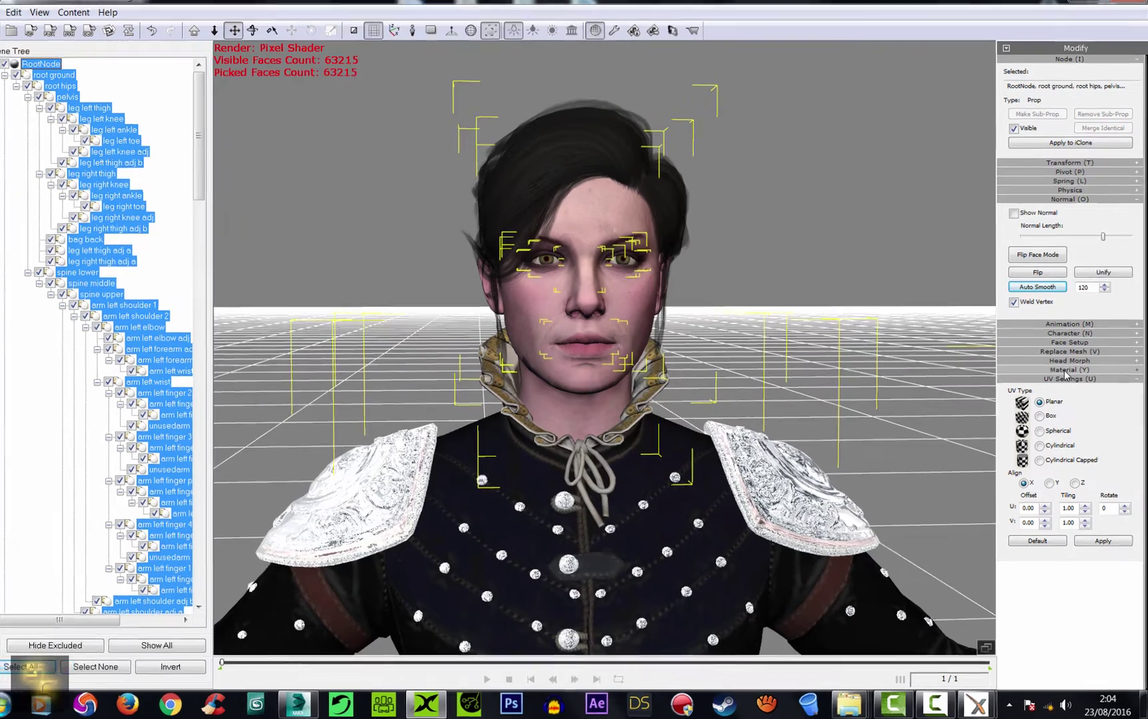
Select Material #63 and test its coverage by lowering the diffuse texture strength to 0 and restoring it to 100
left_click(1069, 376)
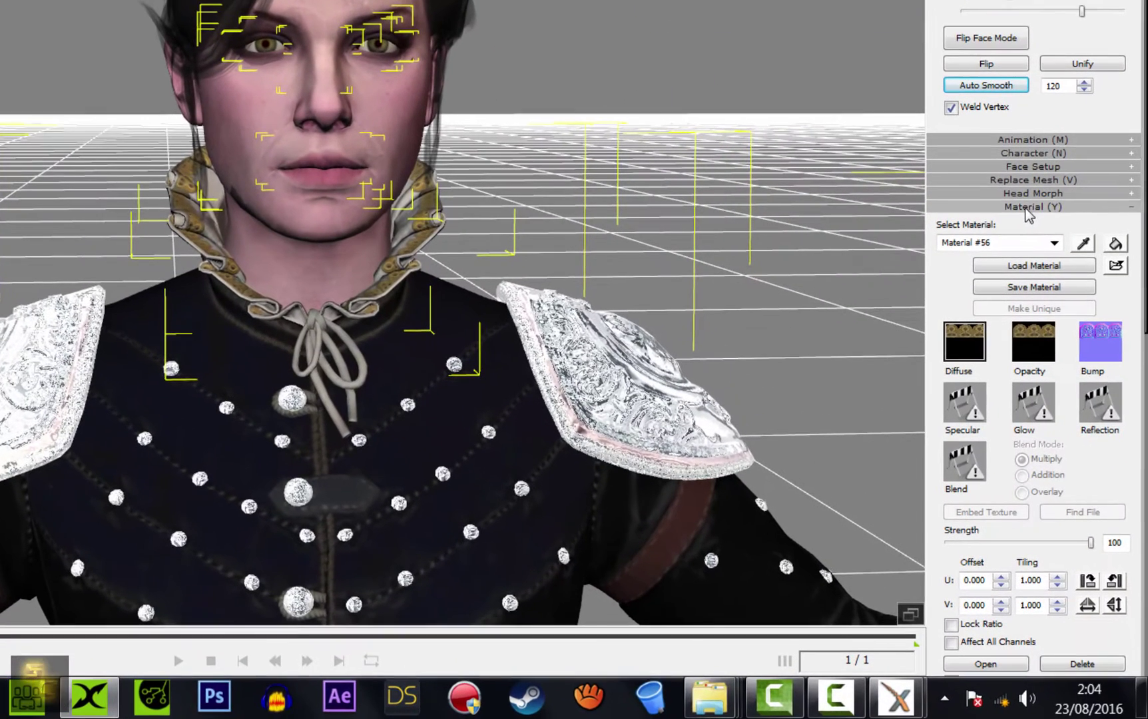
left_click(1063, 244)
left_click(999, 334)
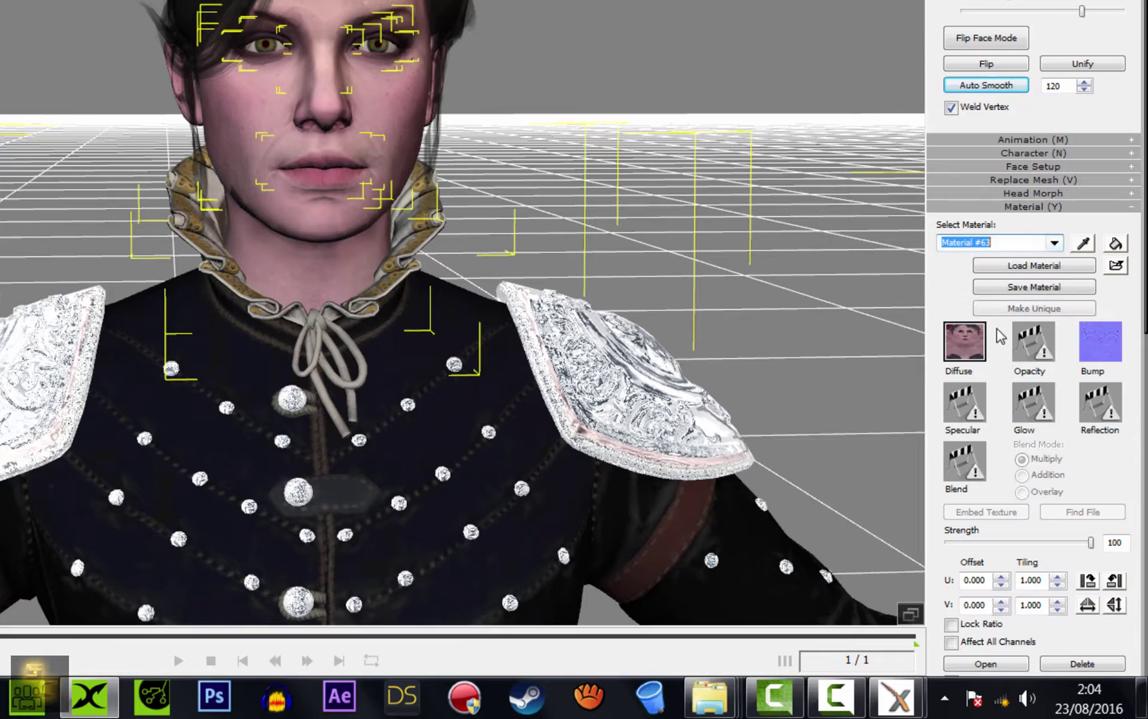
scroll(637, 228, "down", 3)
scroll(637, 228, "down", 2)
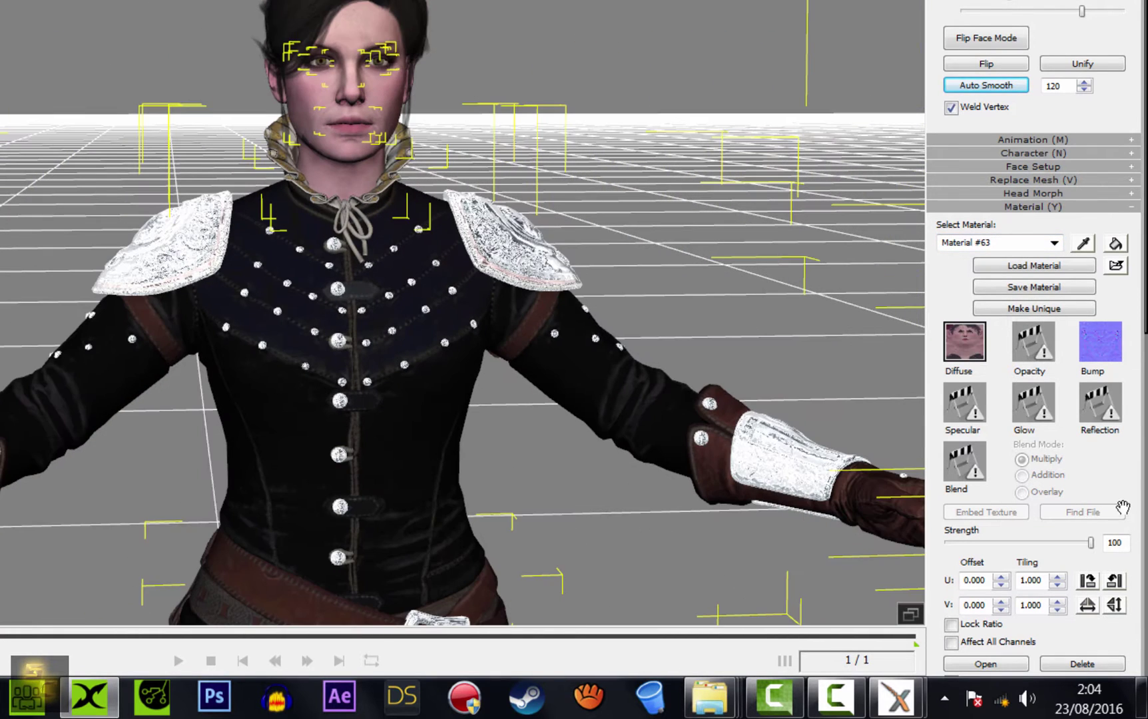
scroll(1089, 380, "down", 5)
left_click(1089, 378)
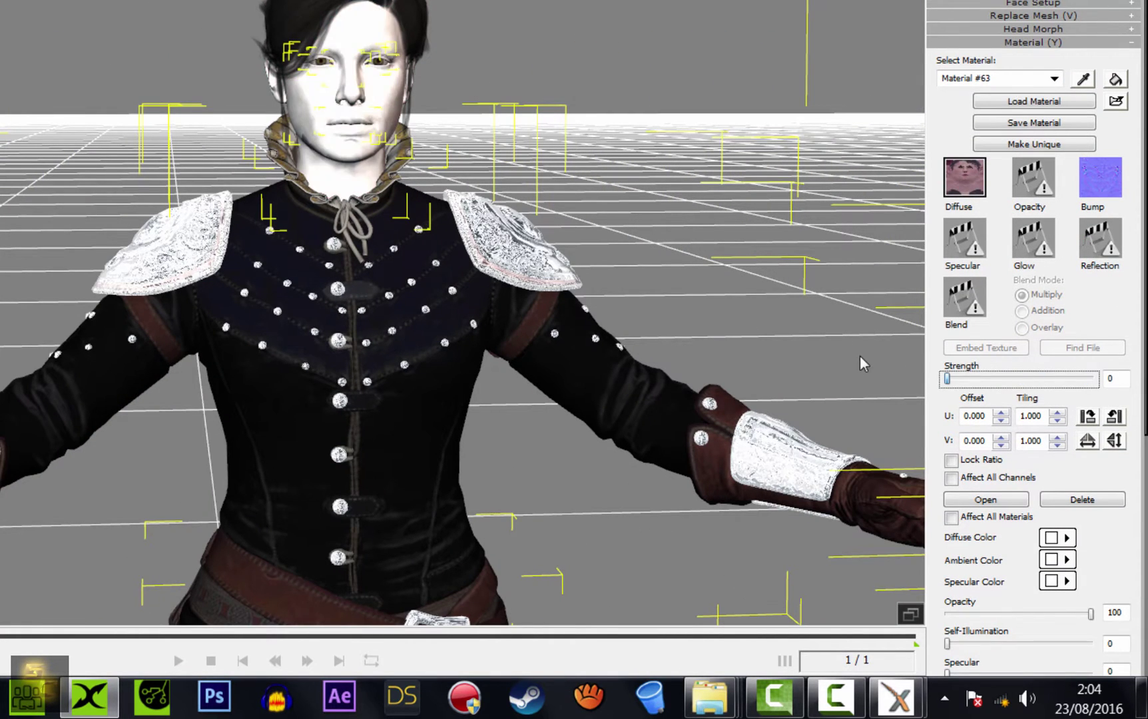
left_click(1090, 611)
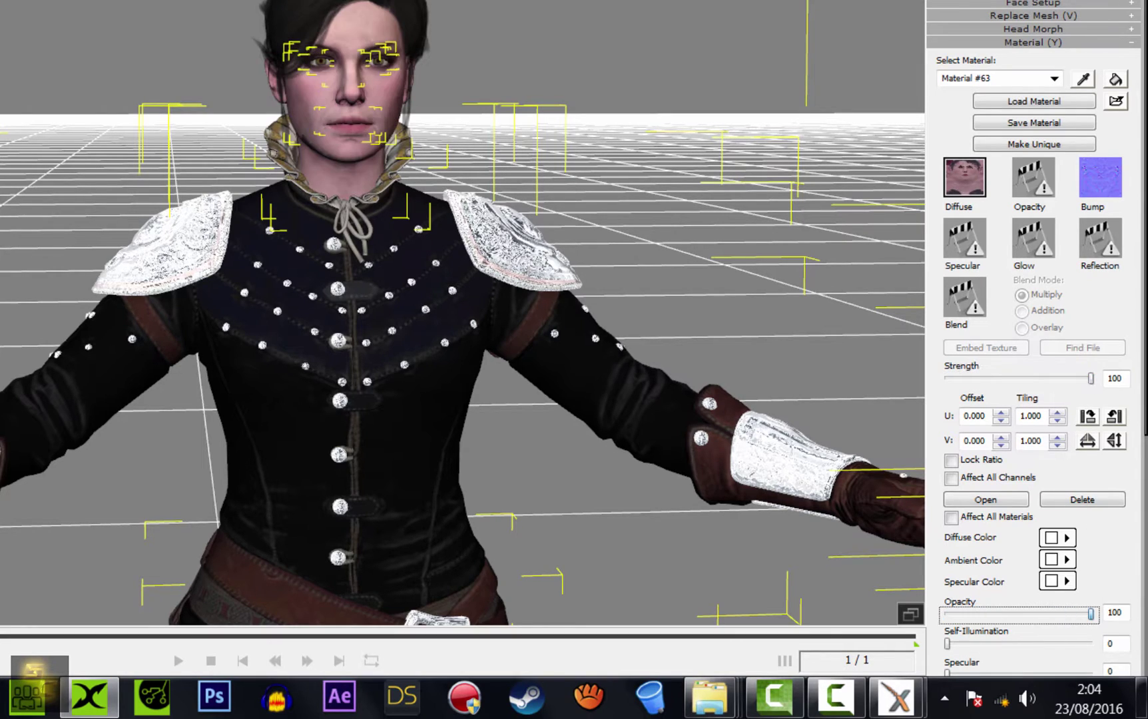
scroll(423, 257, "up", 10)
scroll(404, 329, "down", 4)
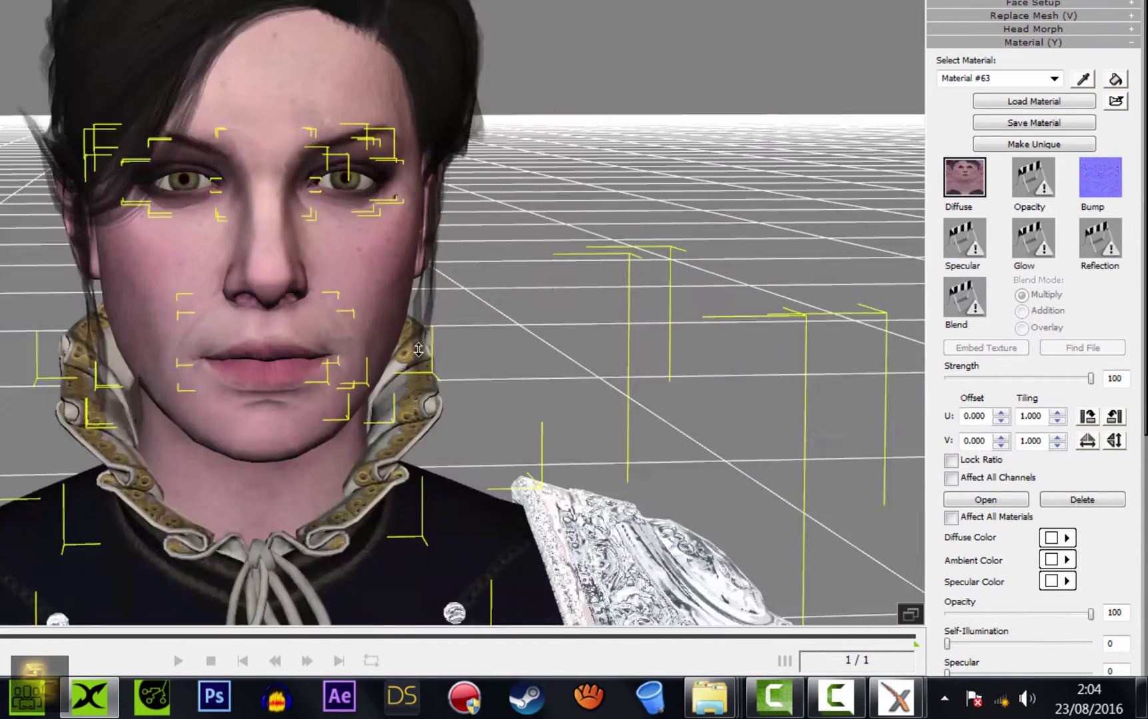
Select Material #63_Copy and set its opacity to 0
scroll(383, 310, "up", 2)
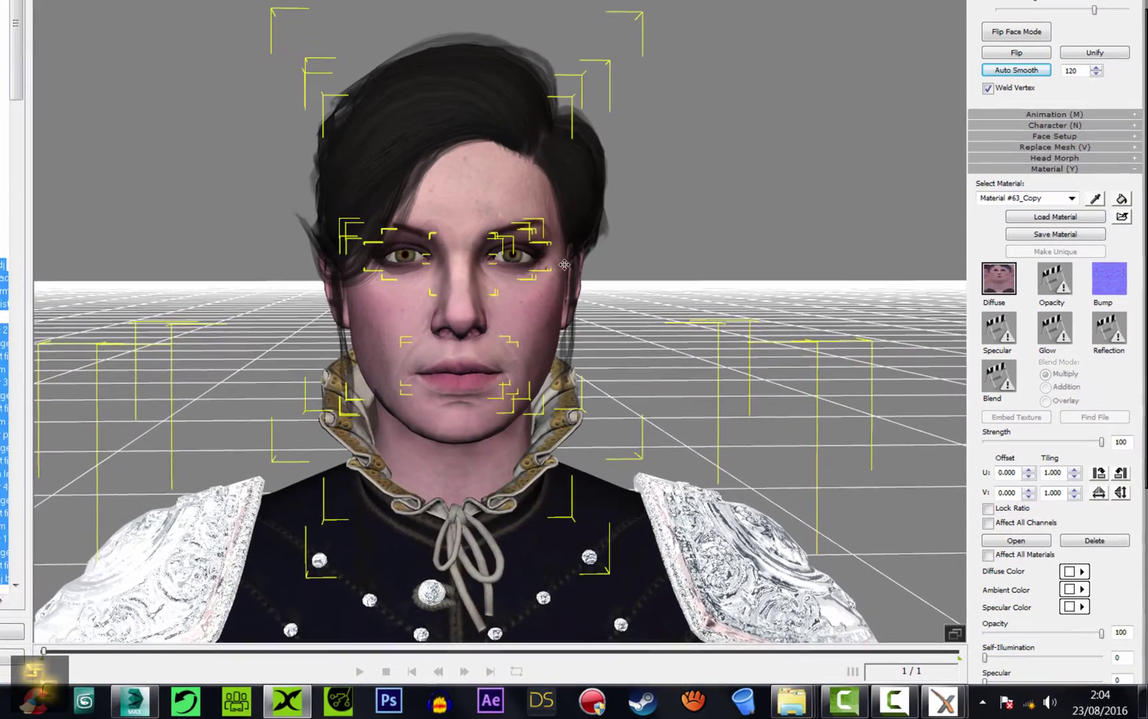
scroll(661, 376, "up", 3)
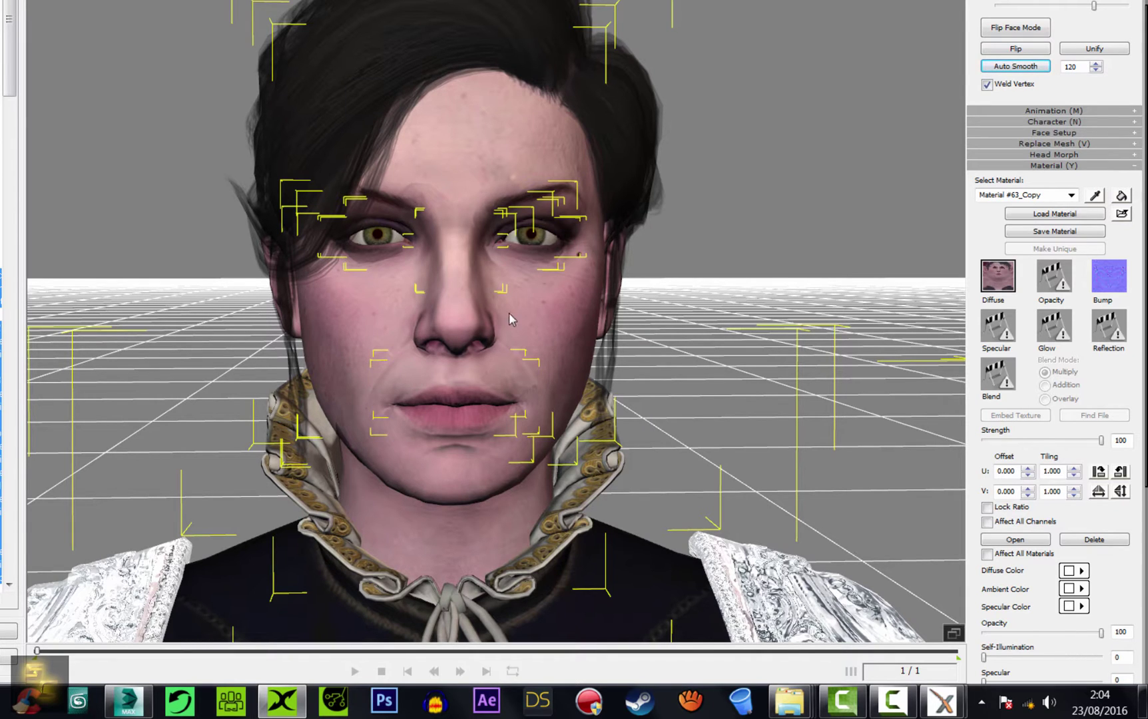
left_click(1071, 196)
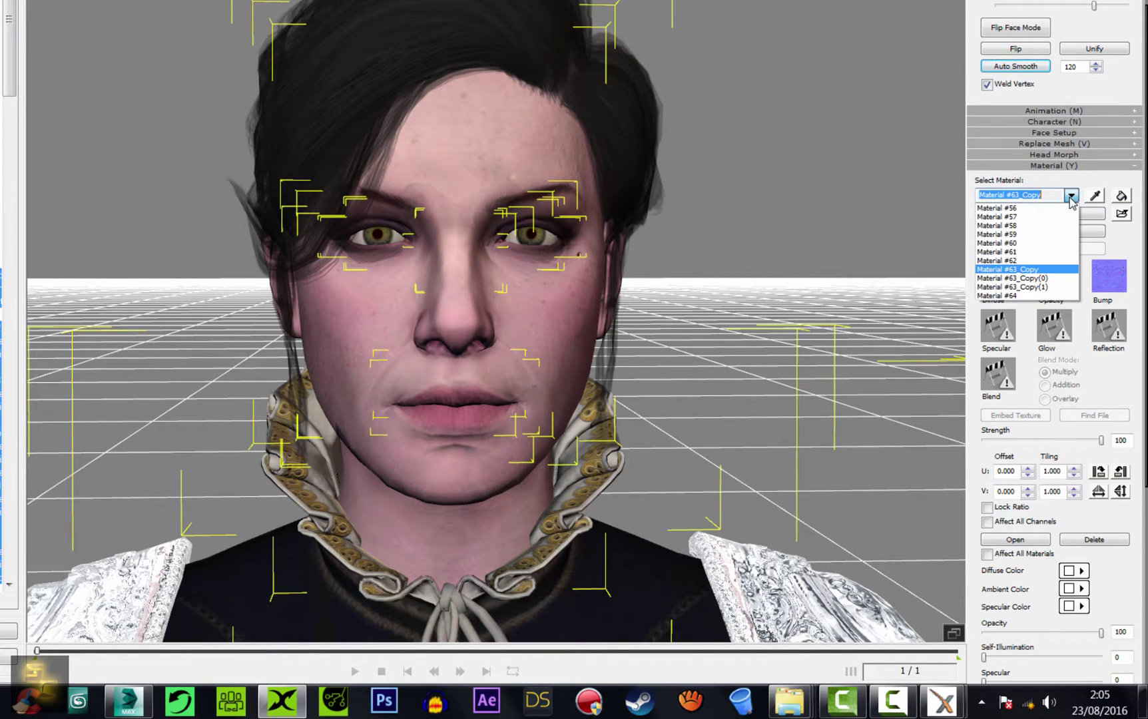
left_click(1029, 269)
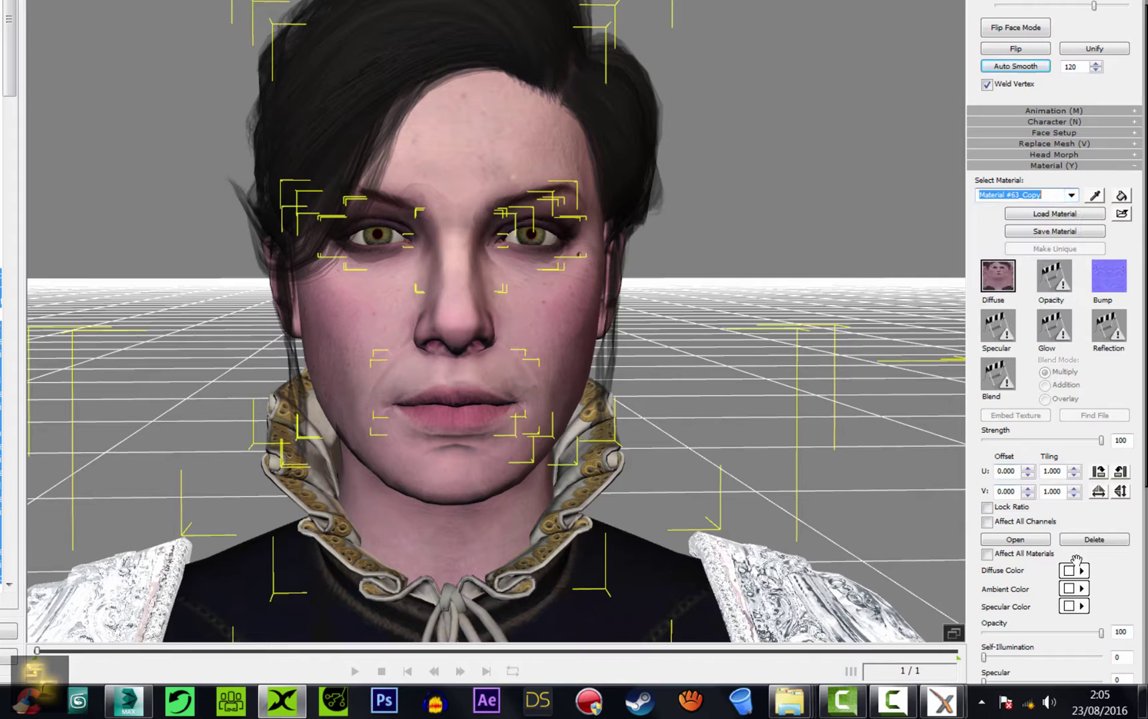
scroll(1064, 585, "down", 3)
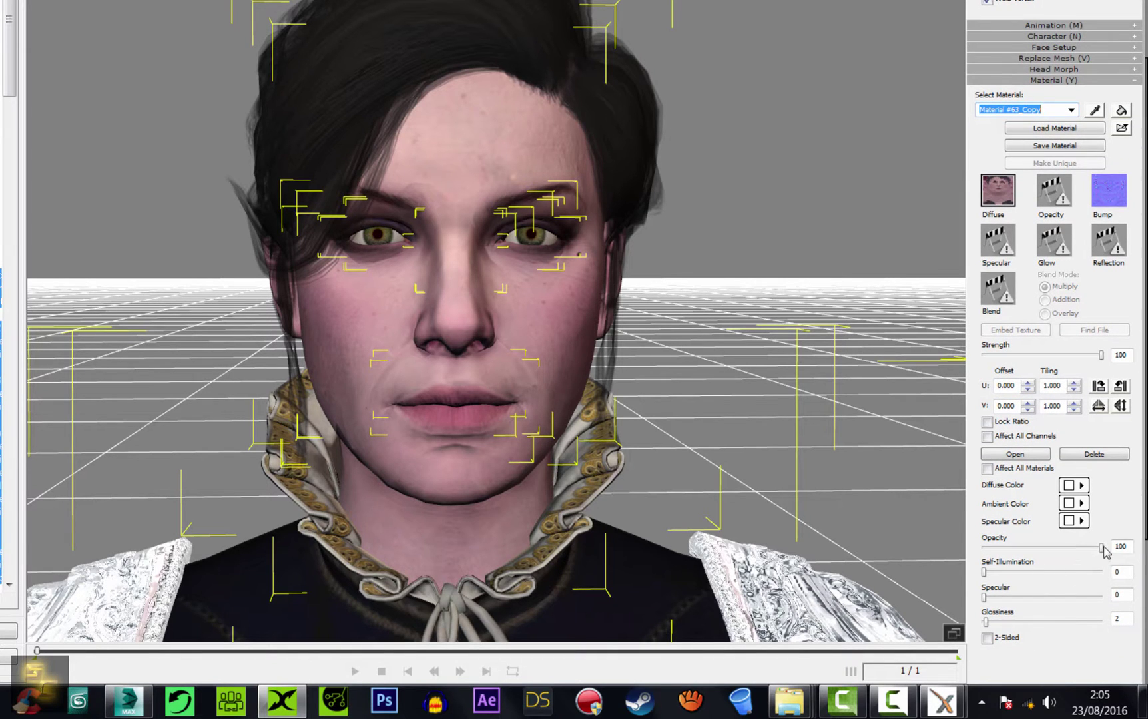
left_click_drag(1102, 550, 891, 586)
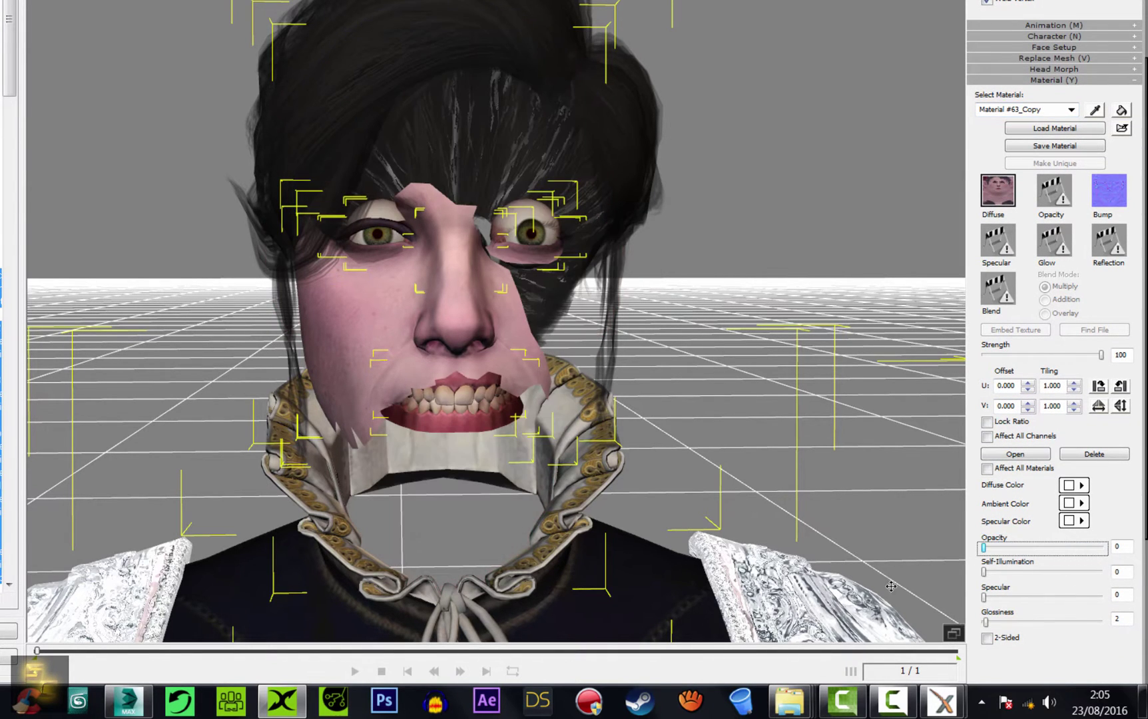
Set the opacity of Material #63_Copy(0) and Material #63_Copy(1) to 0 and view the full figure
left_click(1071, 109)
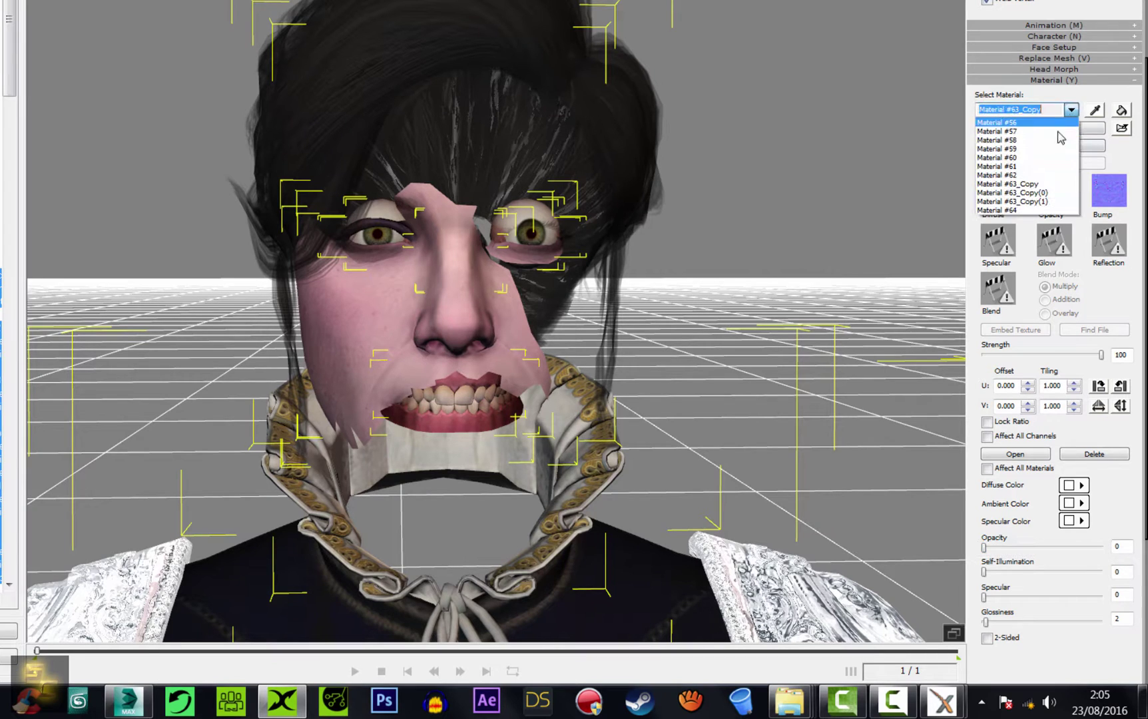
left_click(1020, 193)
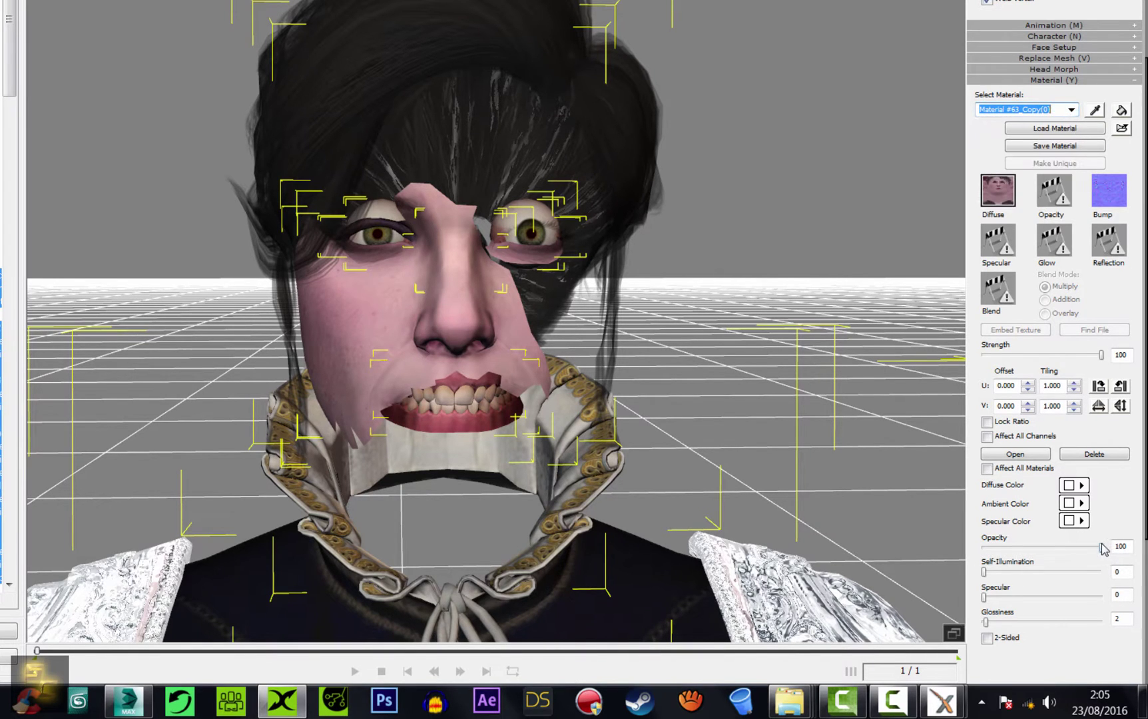
left_click_drag(1102, 548, 895, 548)
left_click(1071, 109)
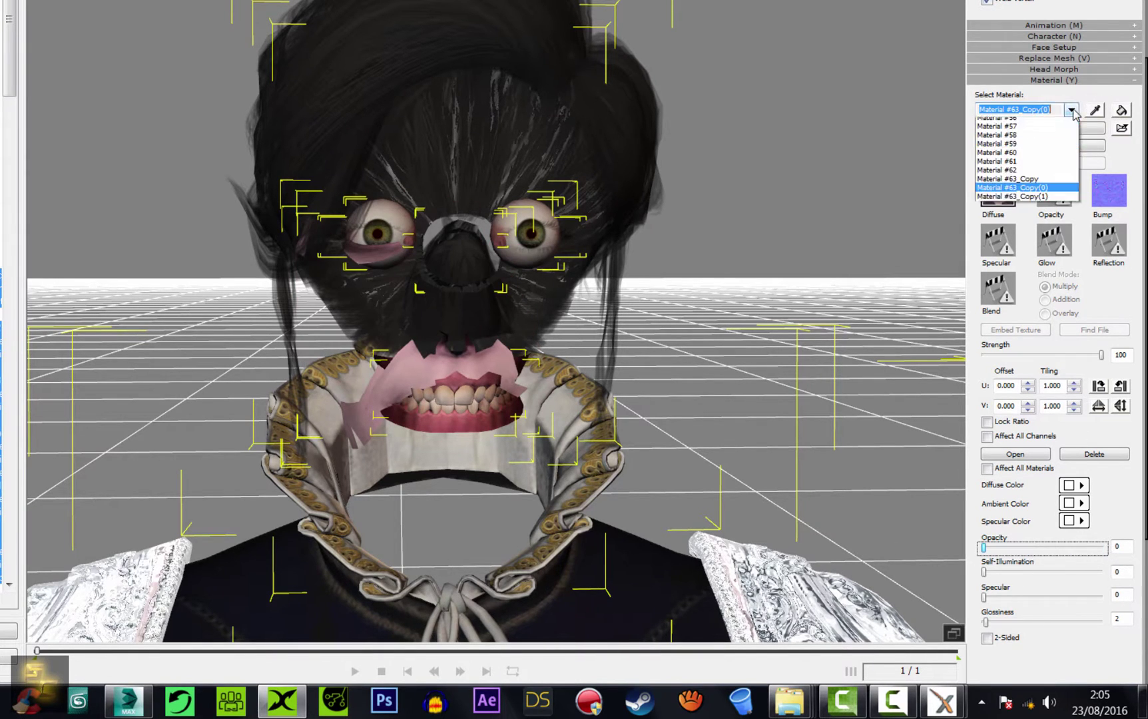
left_click(1019, 200)
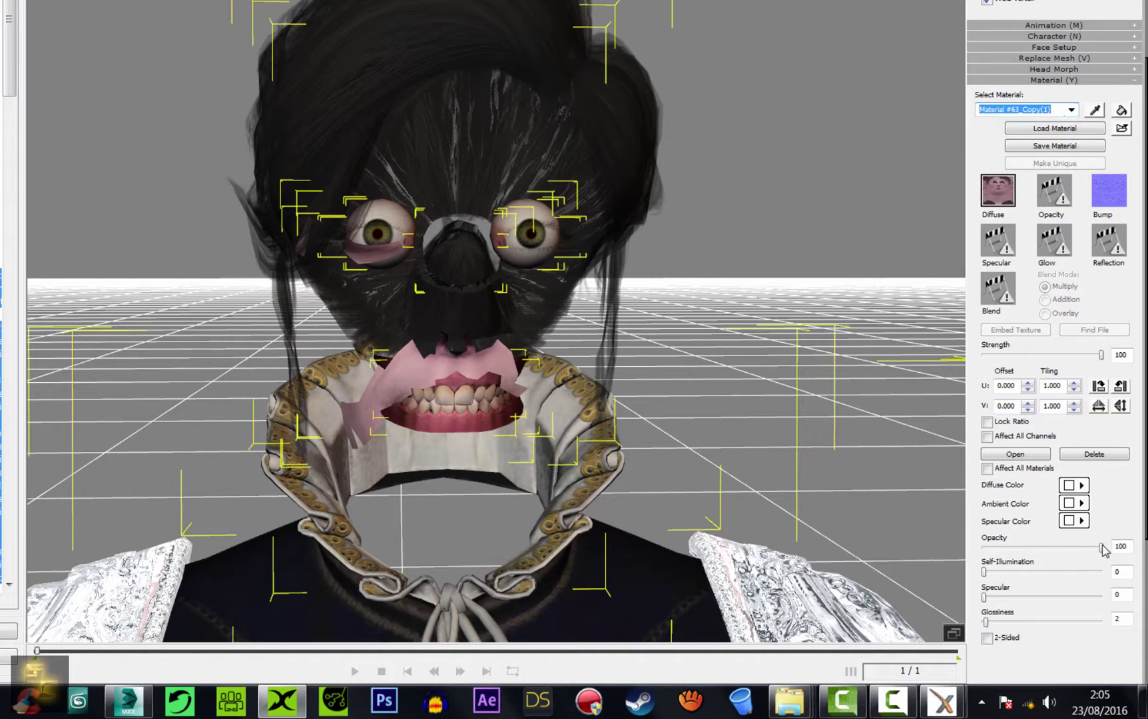
left_click_drag(1102, 548, 846, 537)
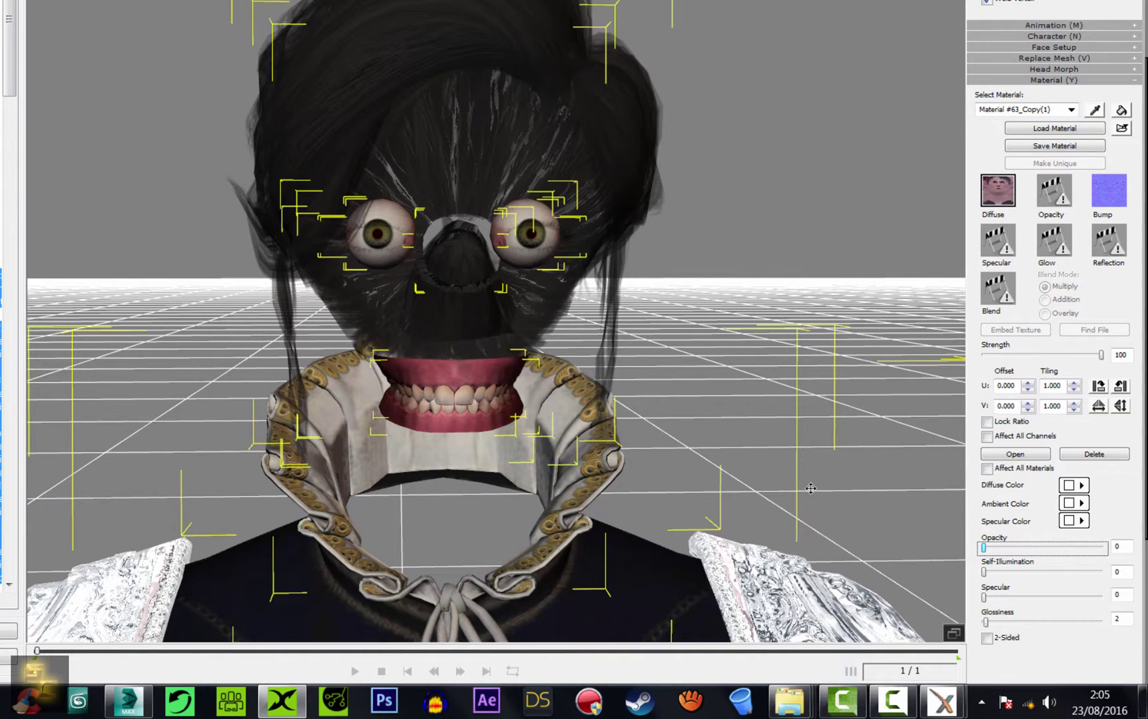
right_click_drag(478, 434, 526, 306)
scroll(534, 283, "down", 10)
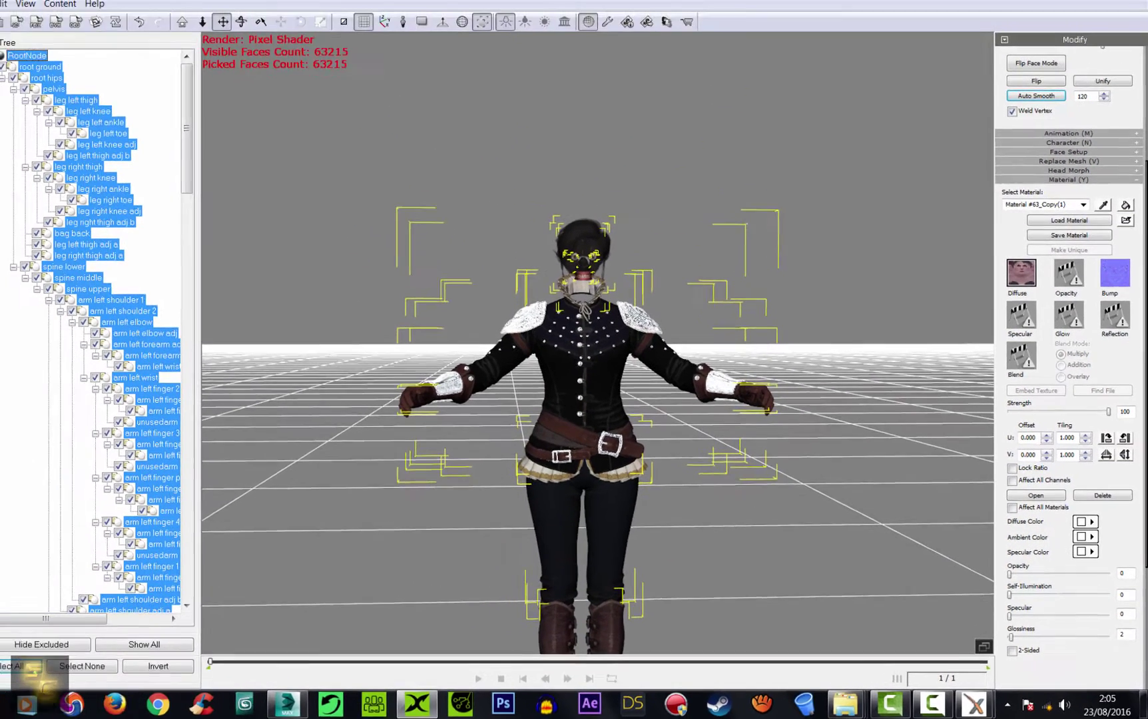
Start a new project, discarding the loaded character without exporting it
left_click(10, 25)
left_click(28, 40)
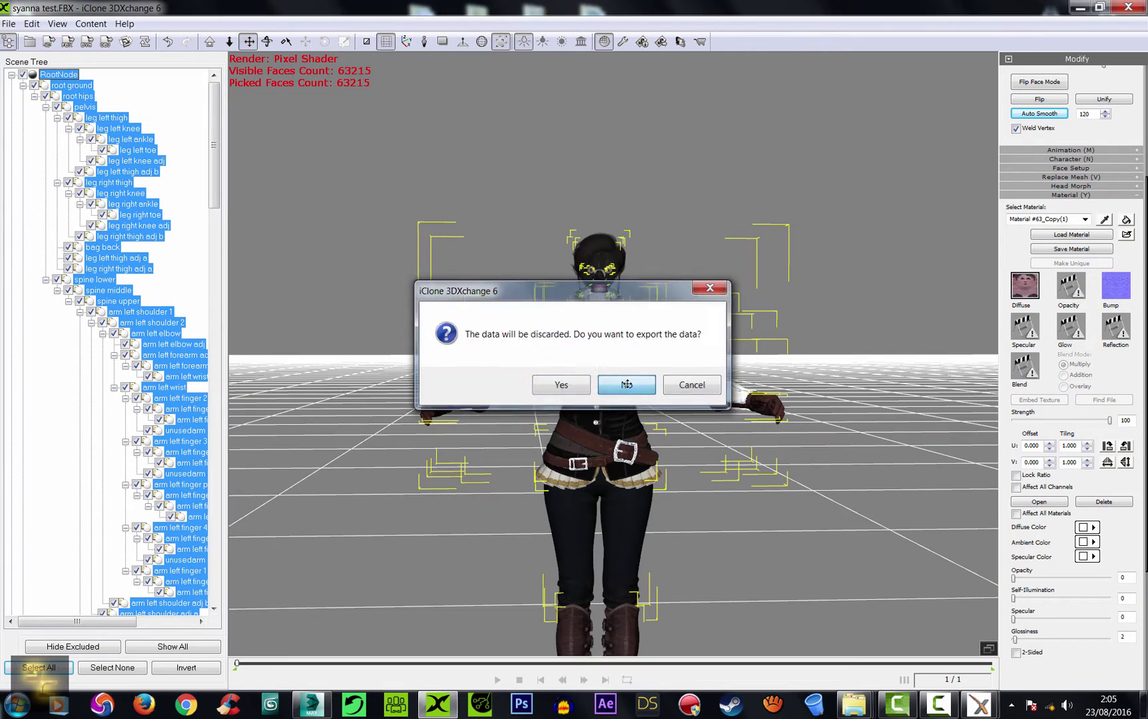
left_click(623, 385)
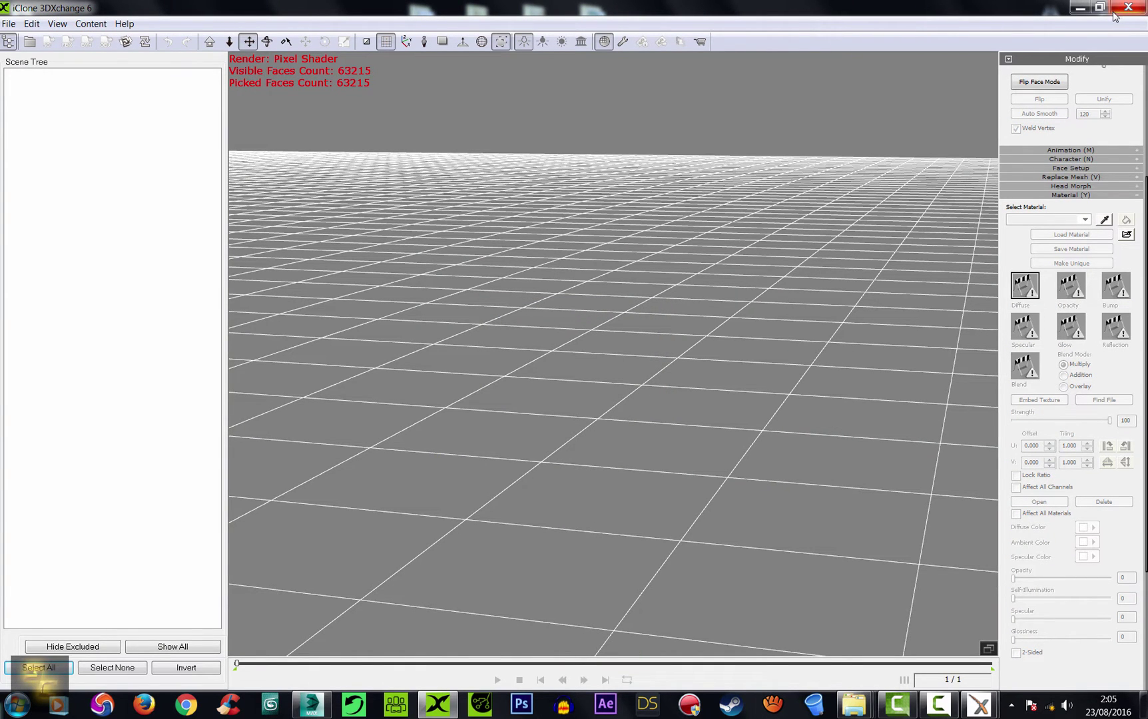
left_click(8, 24)
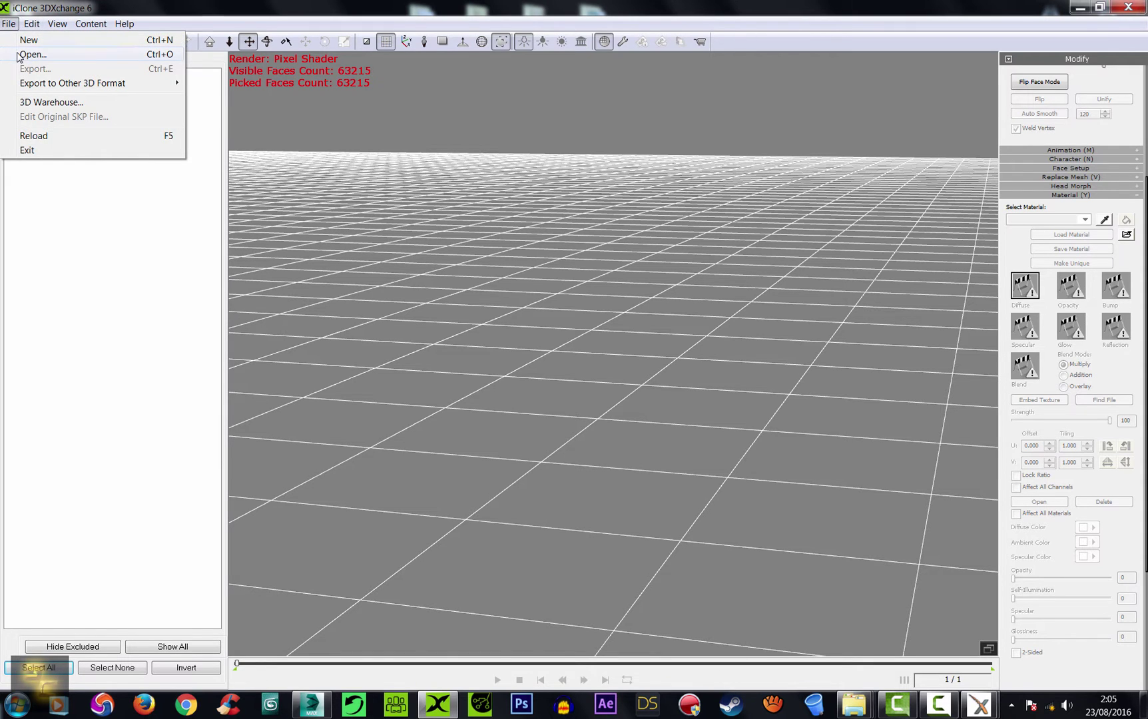
left_click(438, 178)
right_click_drag(623, 331, 643, 317)
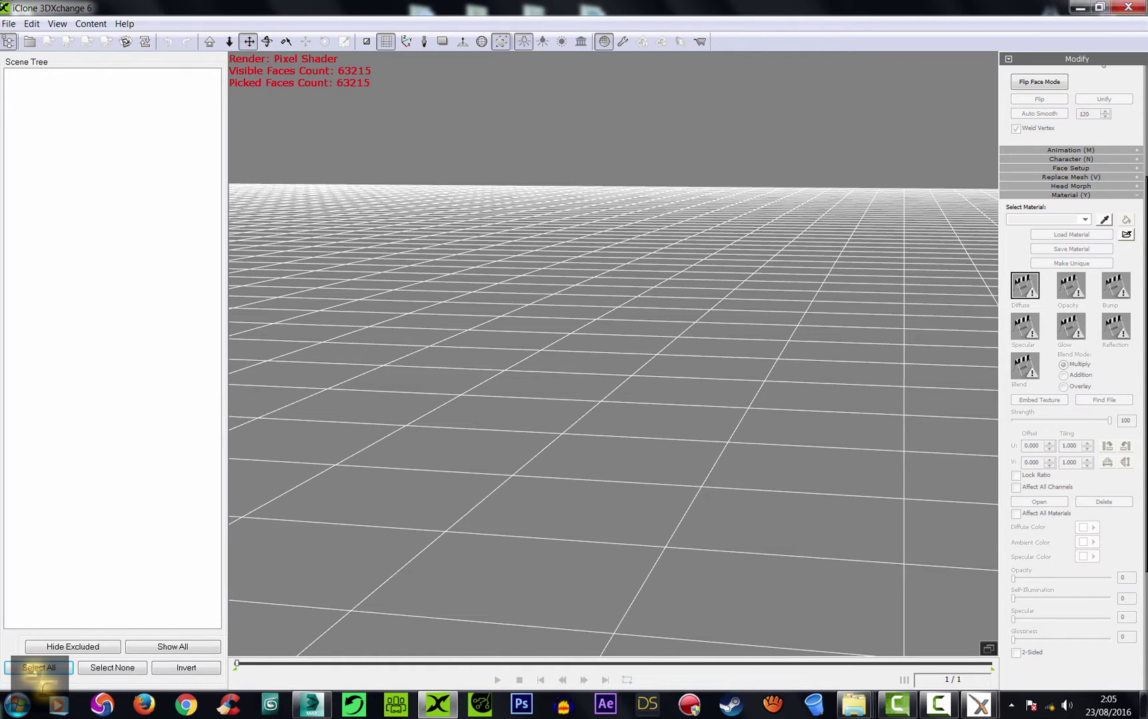
Minimize 3DXchange, switch to XNA Posing Studio and bring up the Import/Export script's .w2mesh file browser, closing it without importing a model
left_click(1080, 7)
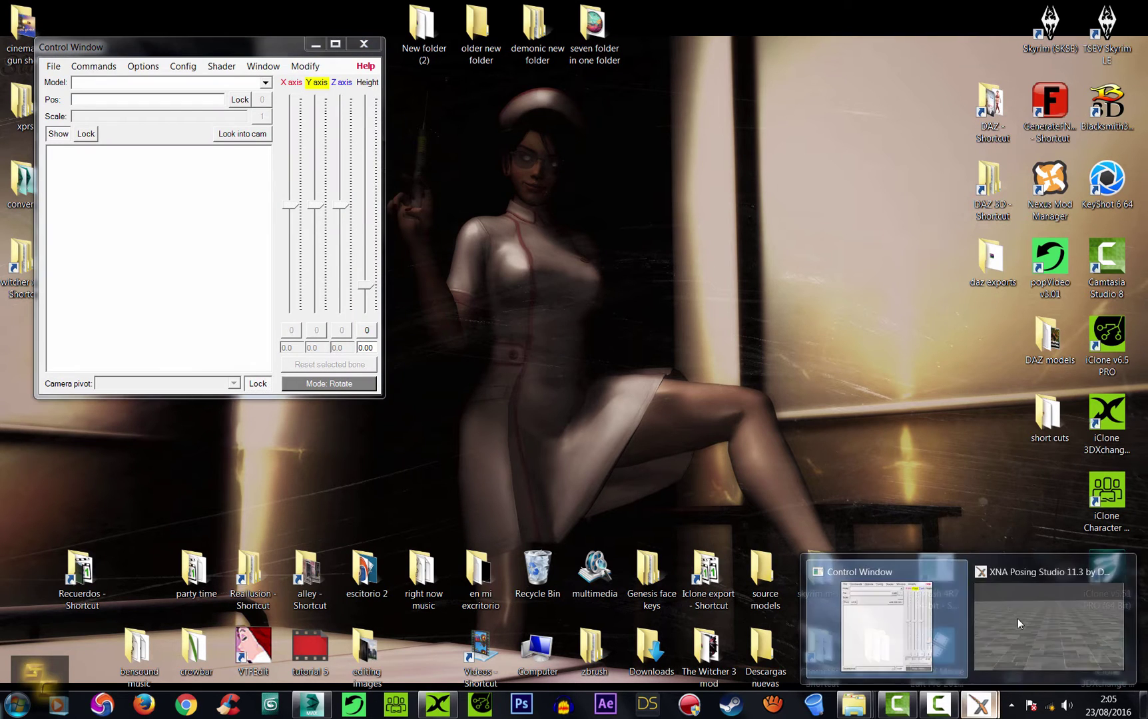
left_click(1017, 619)
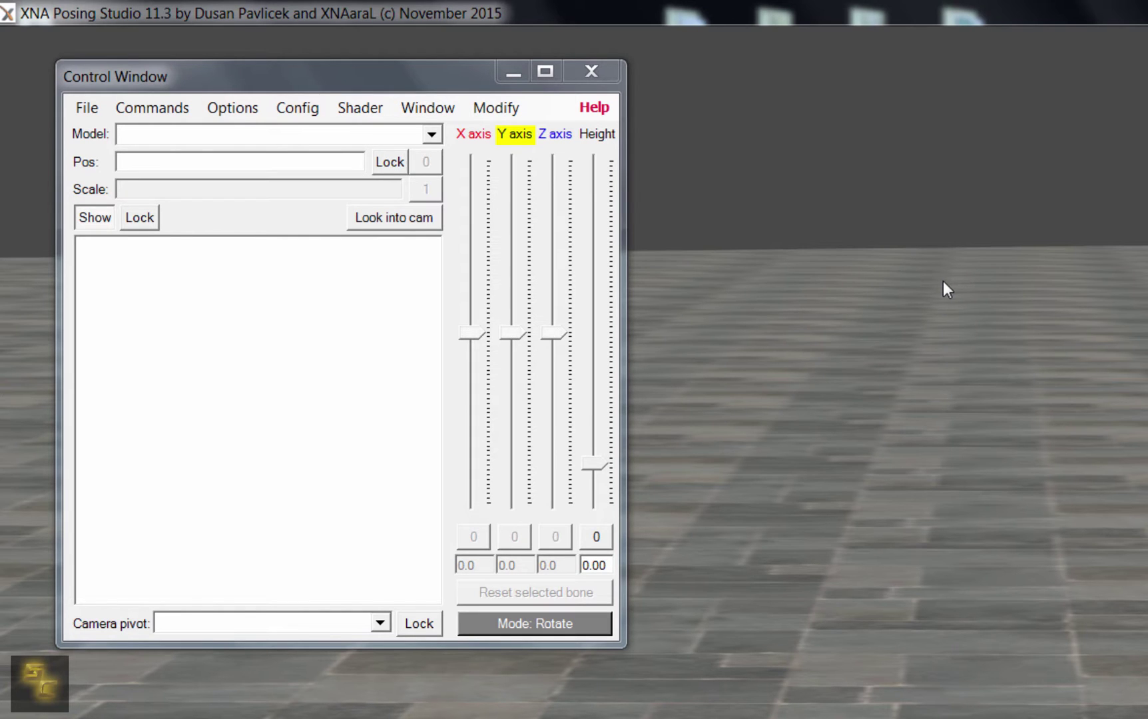
left_click(152, 110)
left_click(153, 110)
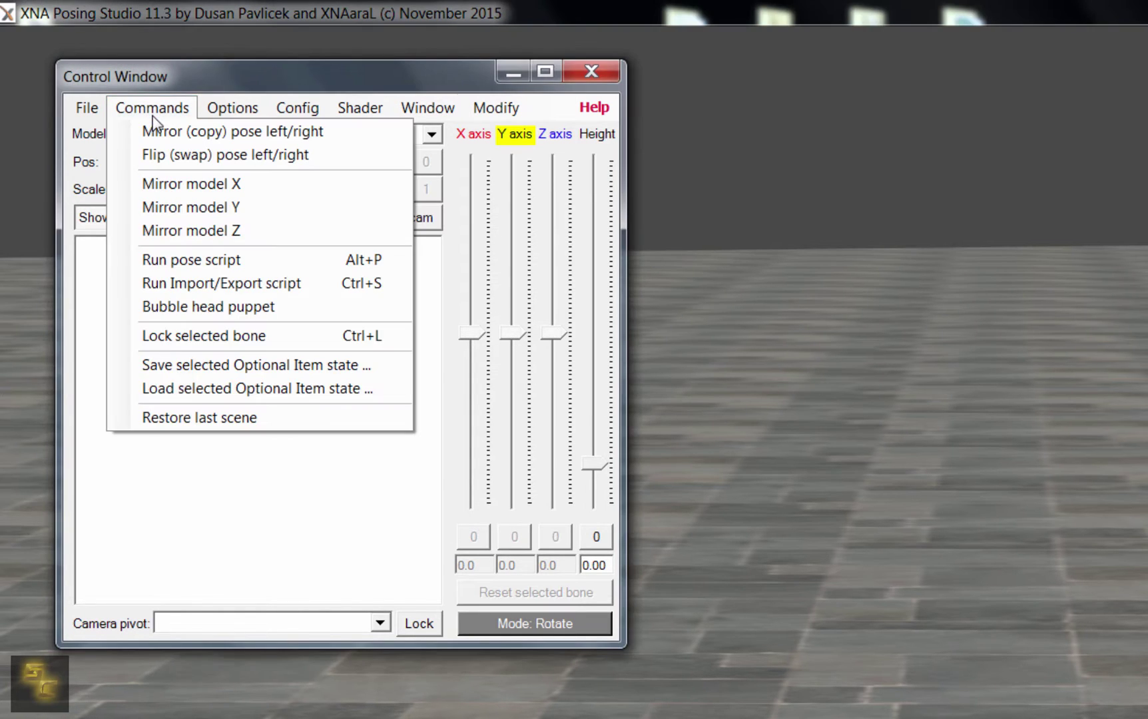
left_click(236, 284)
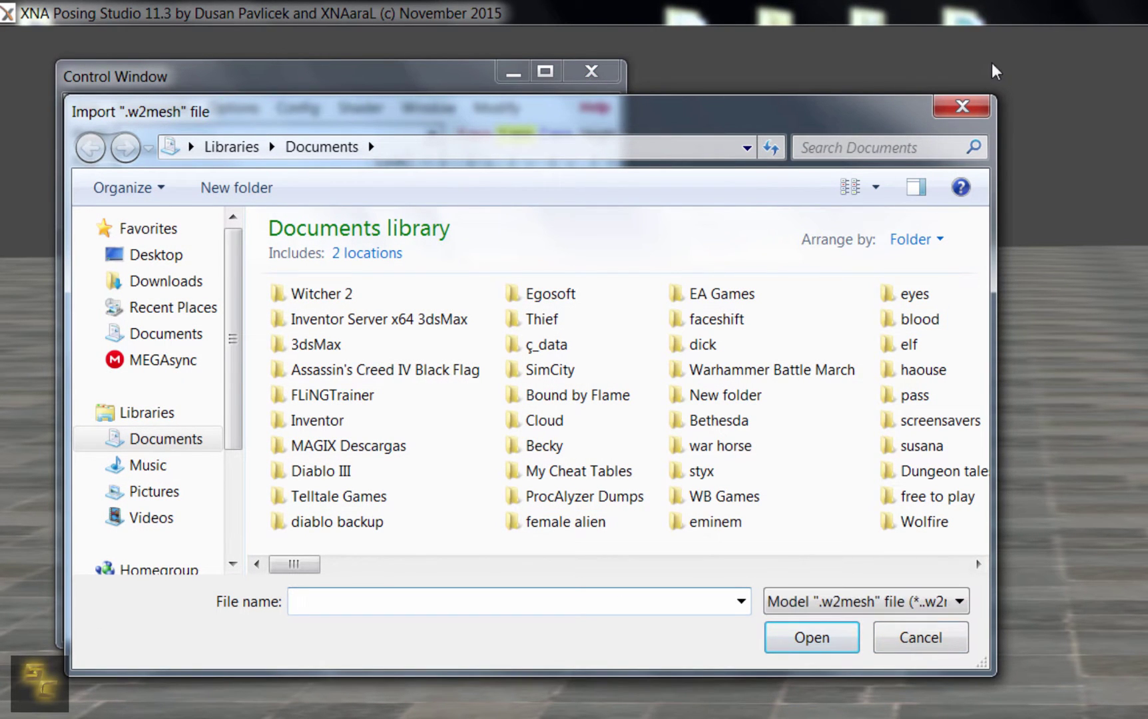
left_click(983, 107)
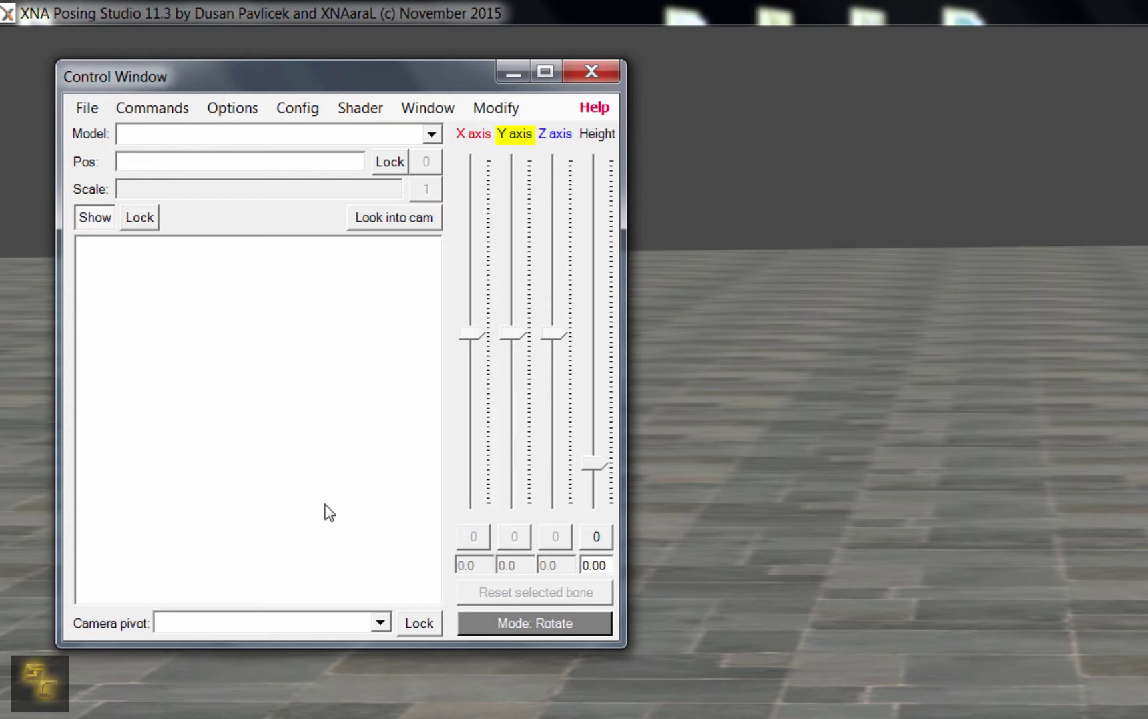
Examine the command for exporting the scene as .mesh with all visible models merged, leaving it unexecuted
left_click(501, 109)
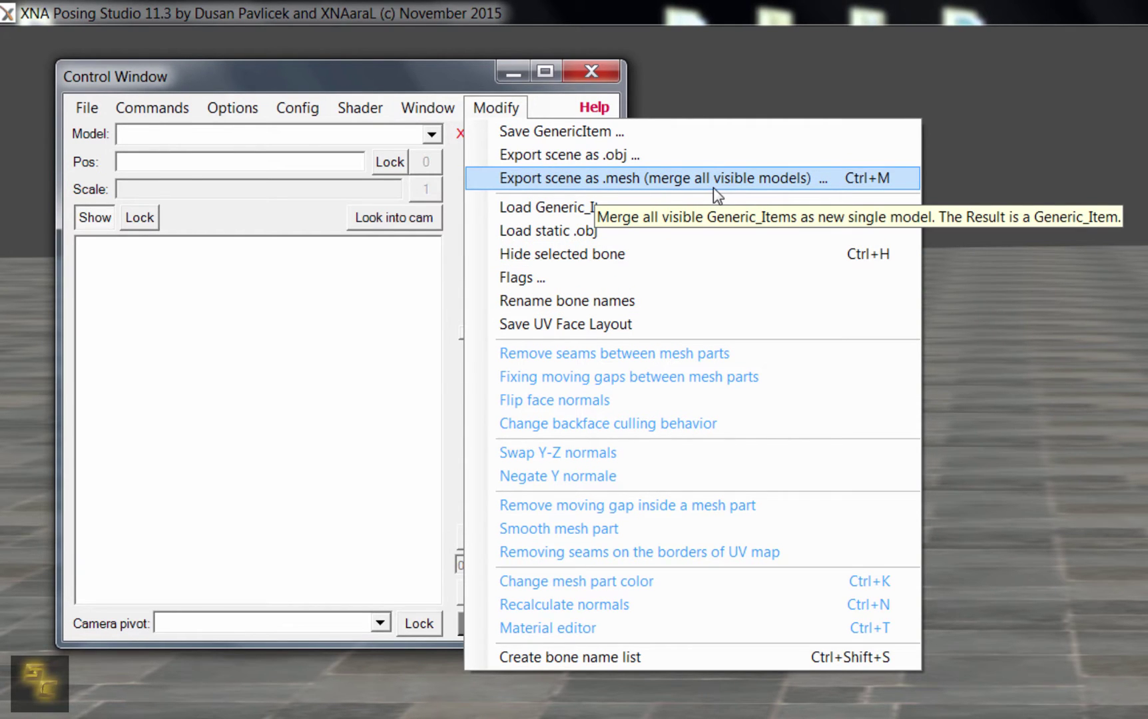
left_click(244, 264)
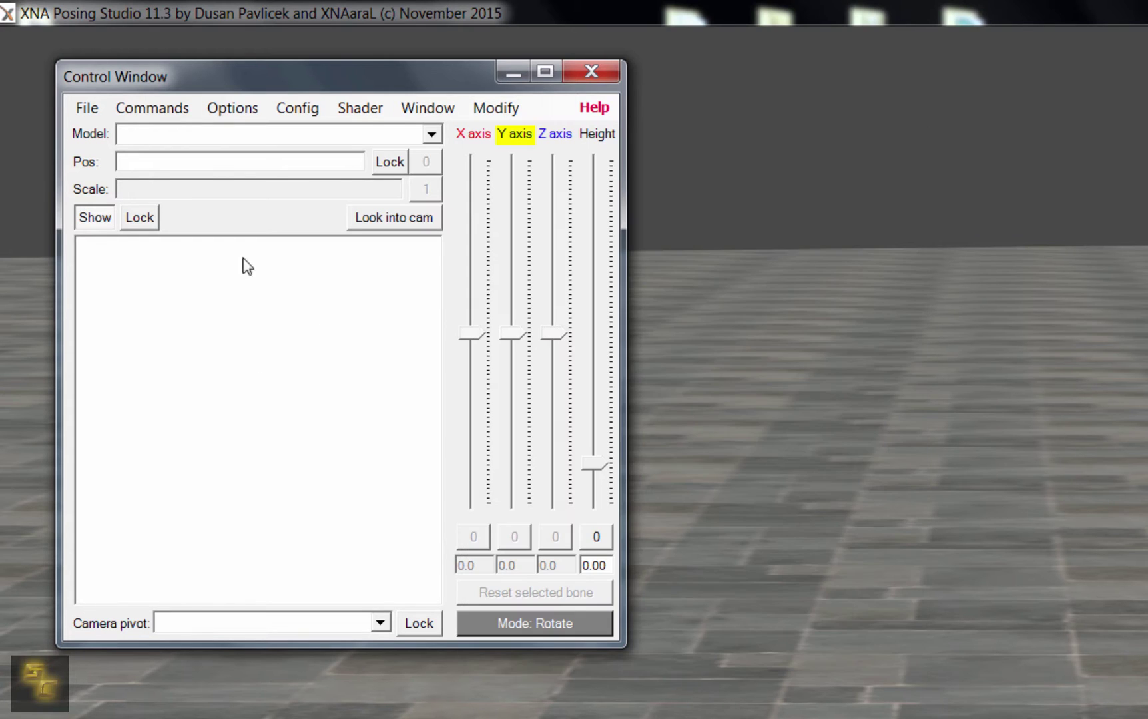
Add The Witcher 3 - Syanna model from the blood and wine folder to the scene and view it from the front
left_click(87, 107)
left_click(101, 140)
double_click(45, 195)
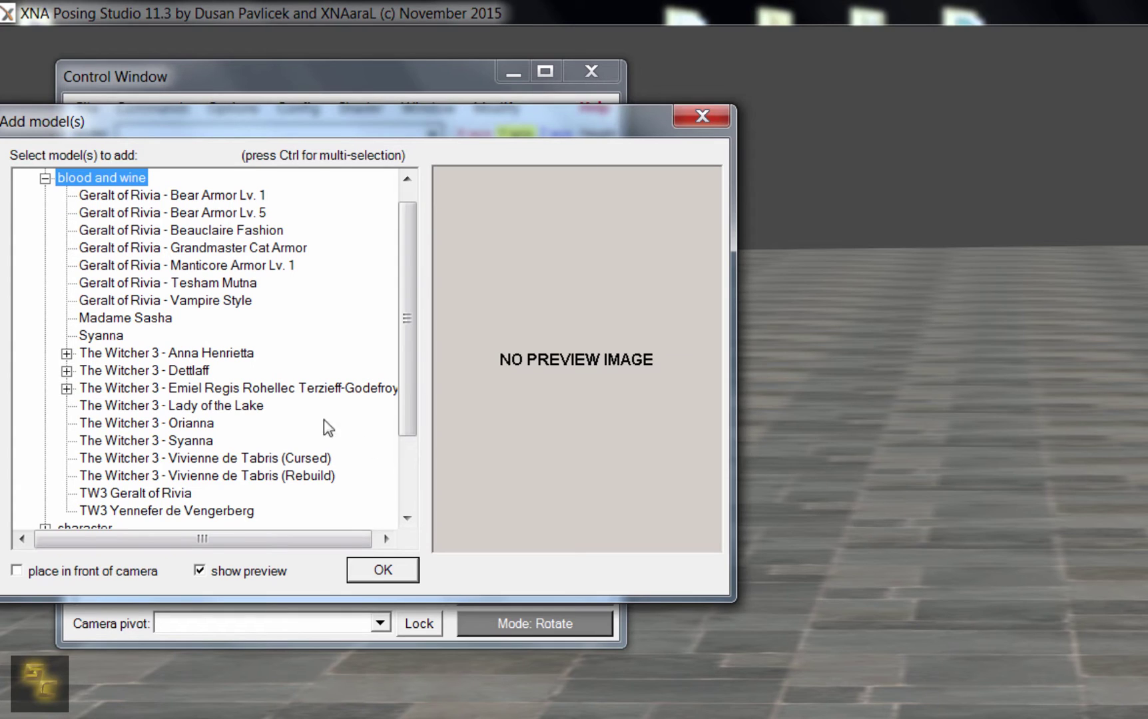
left_click(172, 440)
left_click(382, 571)
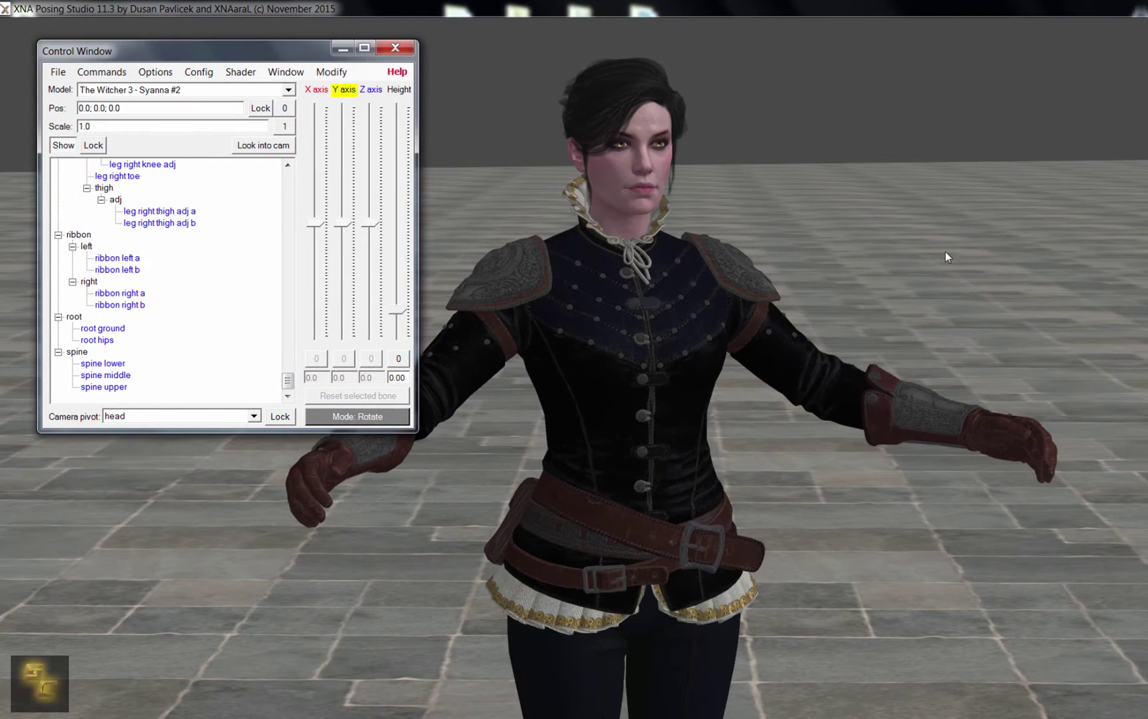
double_click(875, 302)
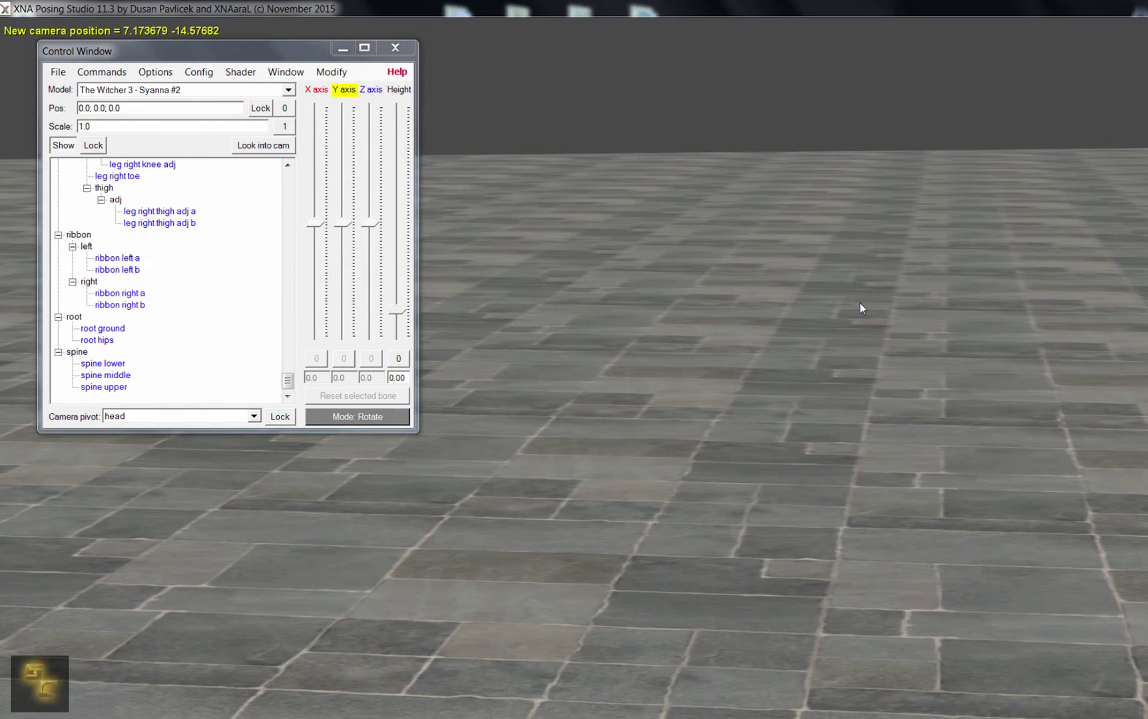
double_click(860, 307)
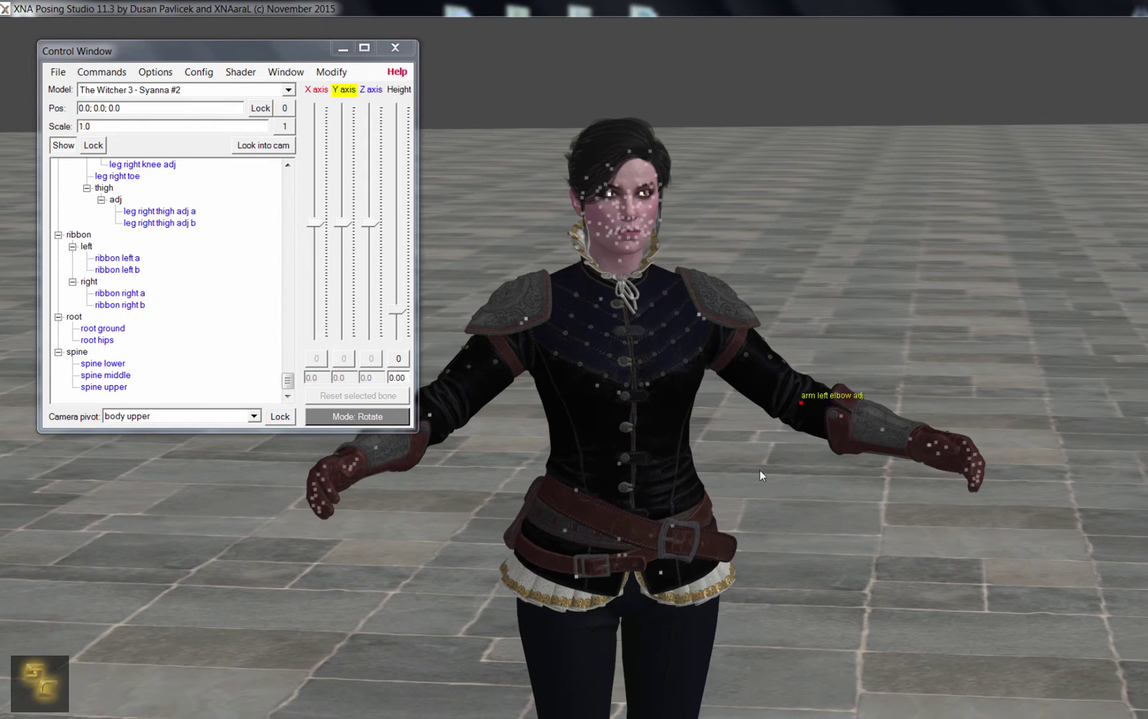
left_click_drag(783, 537, 785, 510)
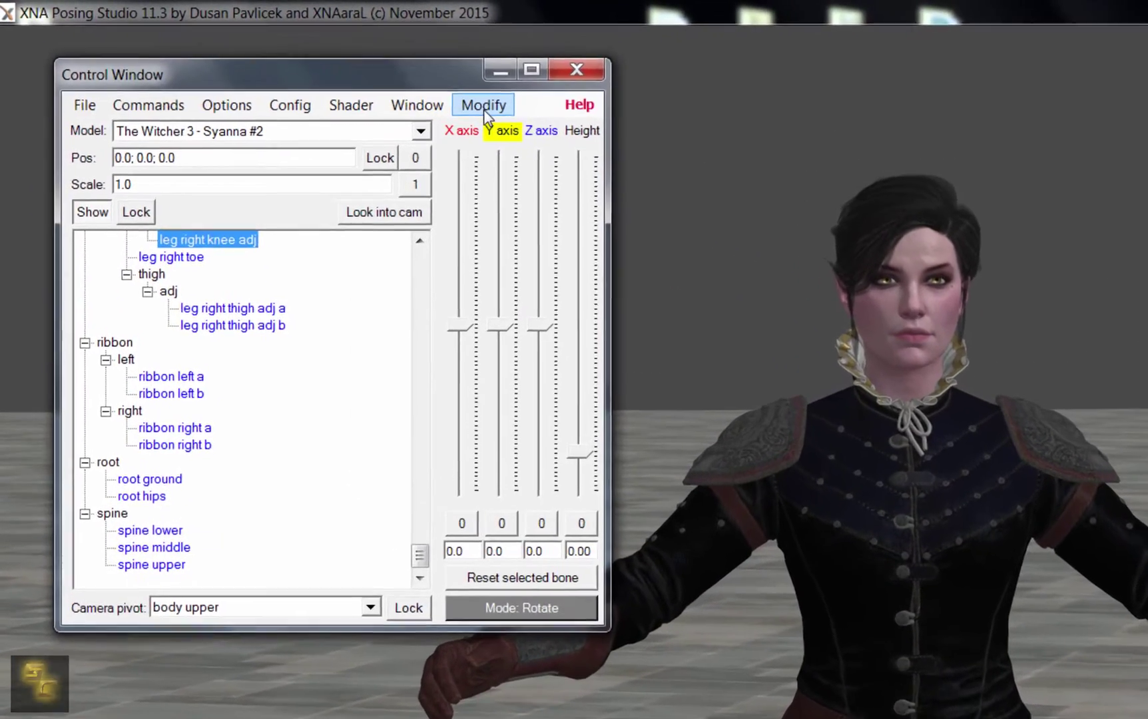
Start exporting the scene as a merged .mesh and browse to The Witcher 3 mod\witcher xps\XNALara_XPS\data as the destination
left_click(331, 72)
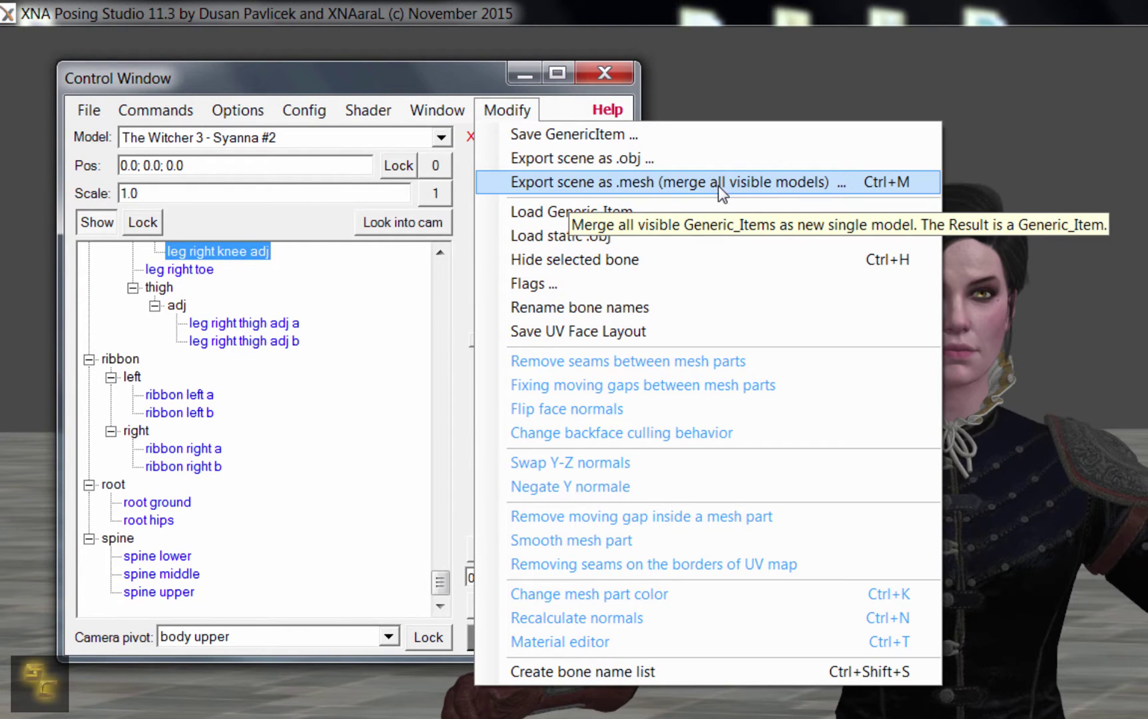
left_click(777, 180)
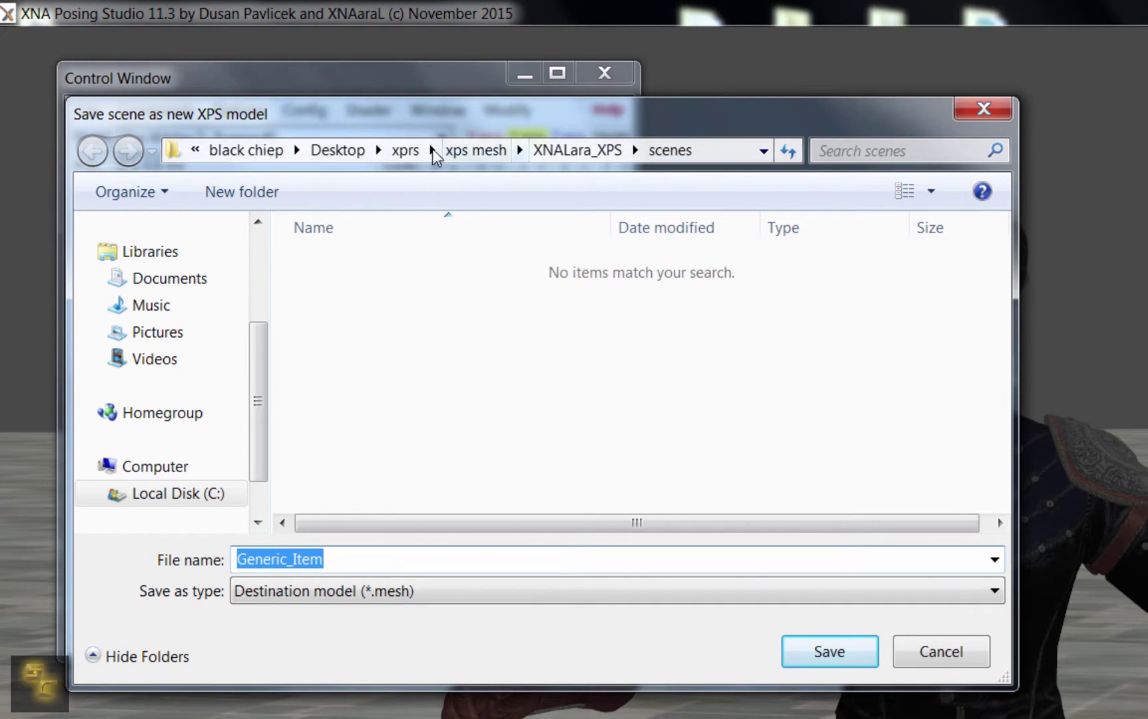
left_click(462, 151)
left_click(385, 275)
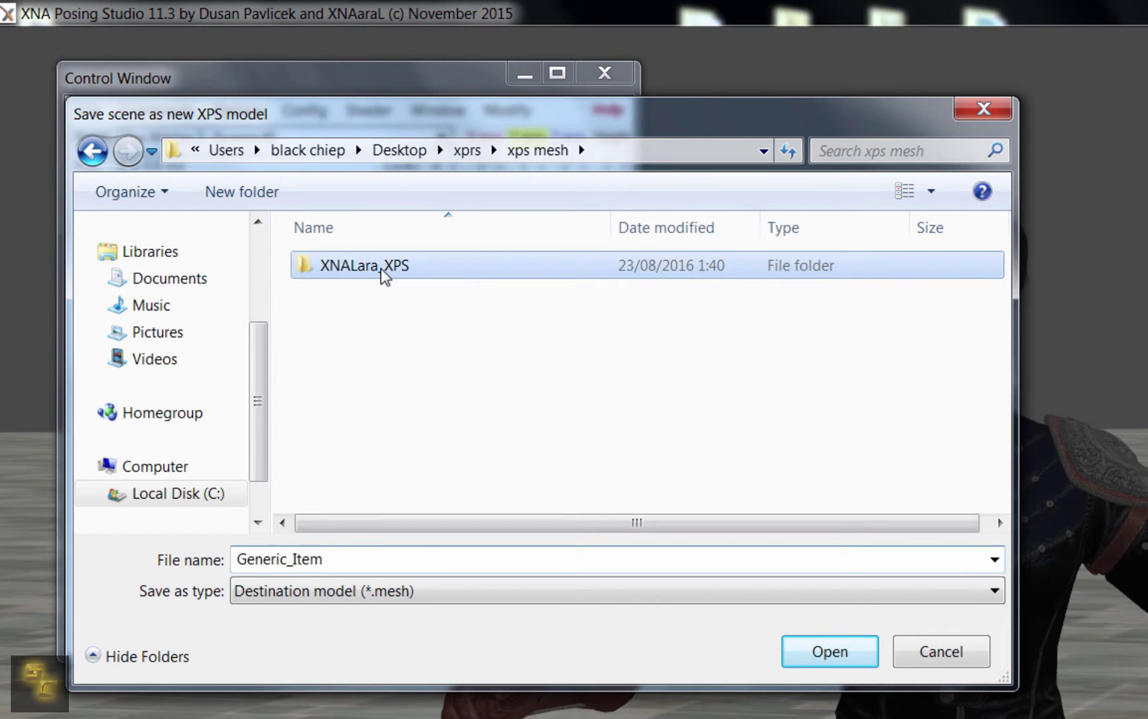
double_click(385, 275)
left_click(560, 152)
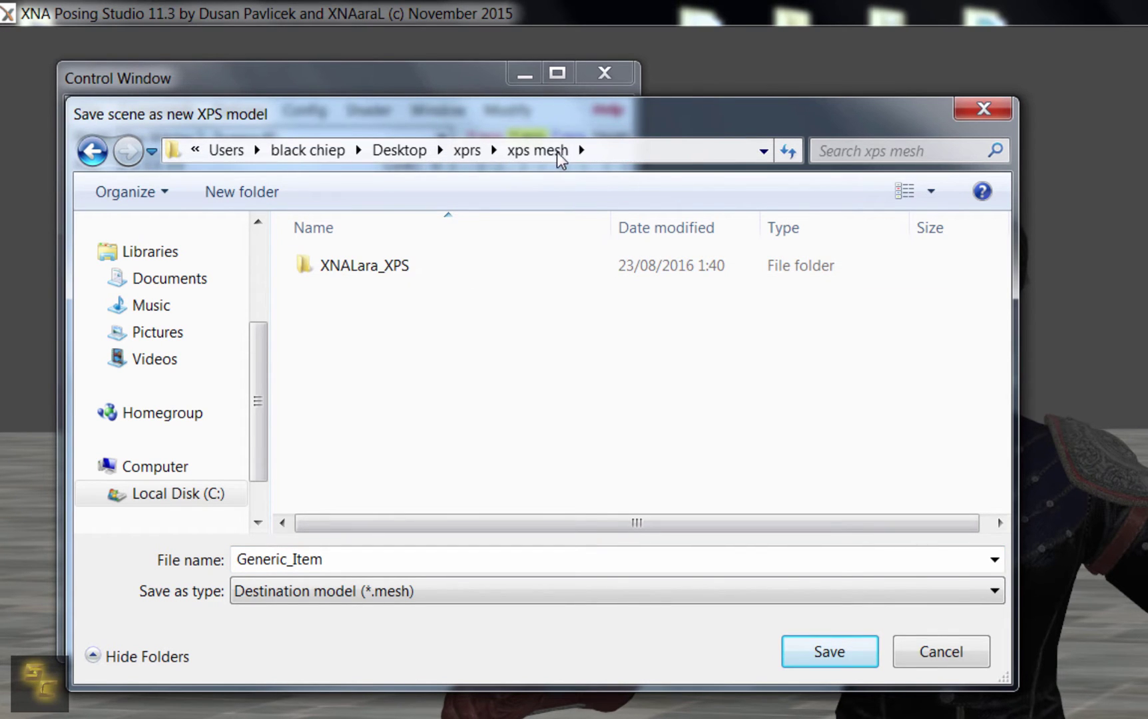
left_click(399, 152)
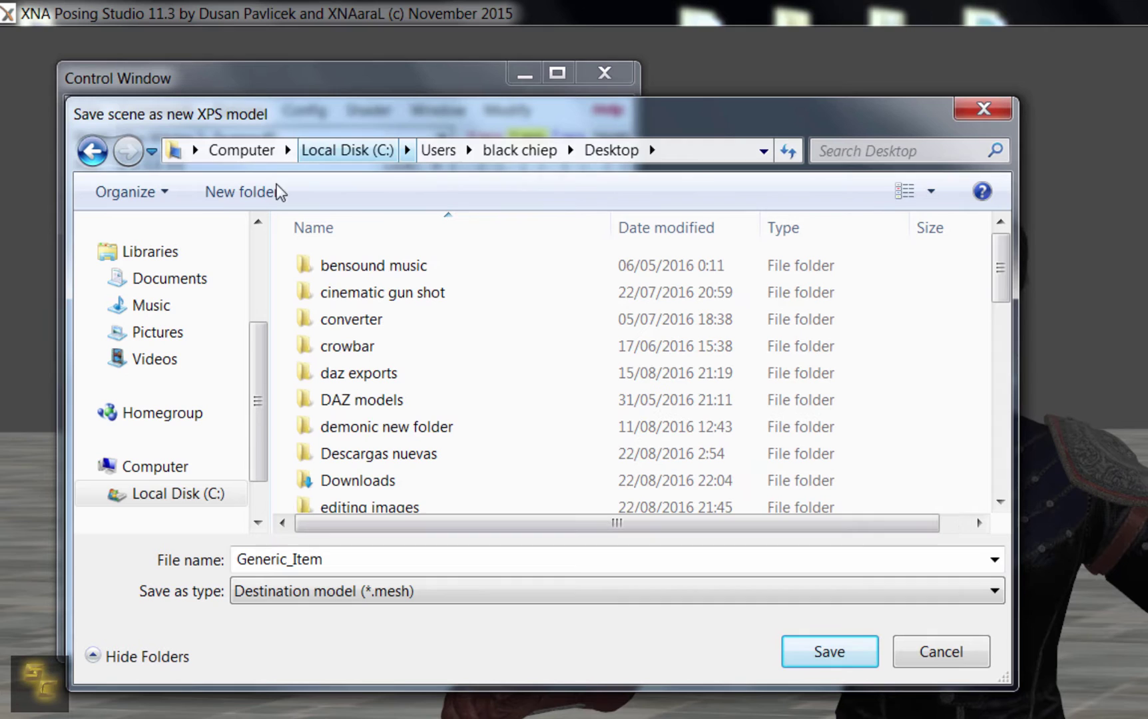
left_click_drag(1000, 270, 993, 463)
double_click(464, 502)
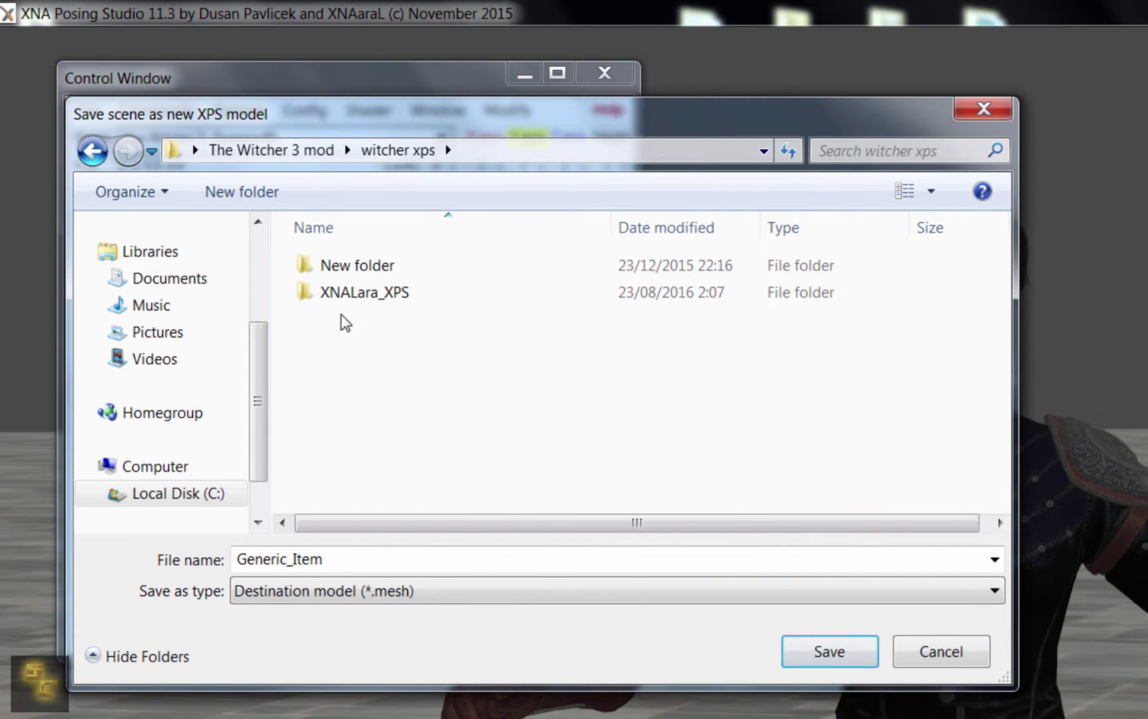
double_click(334, 295)
double_click(338, 297)
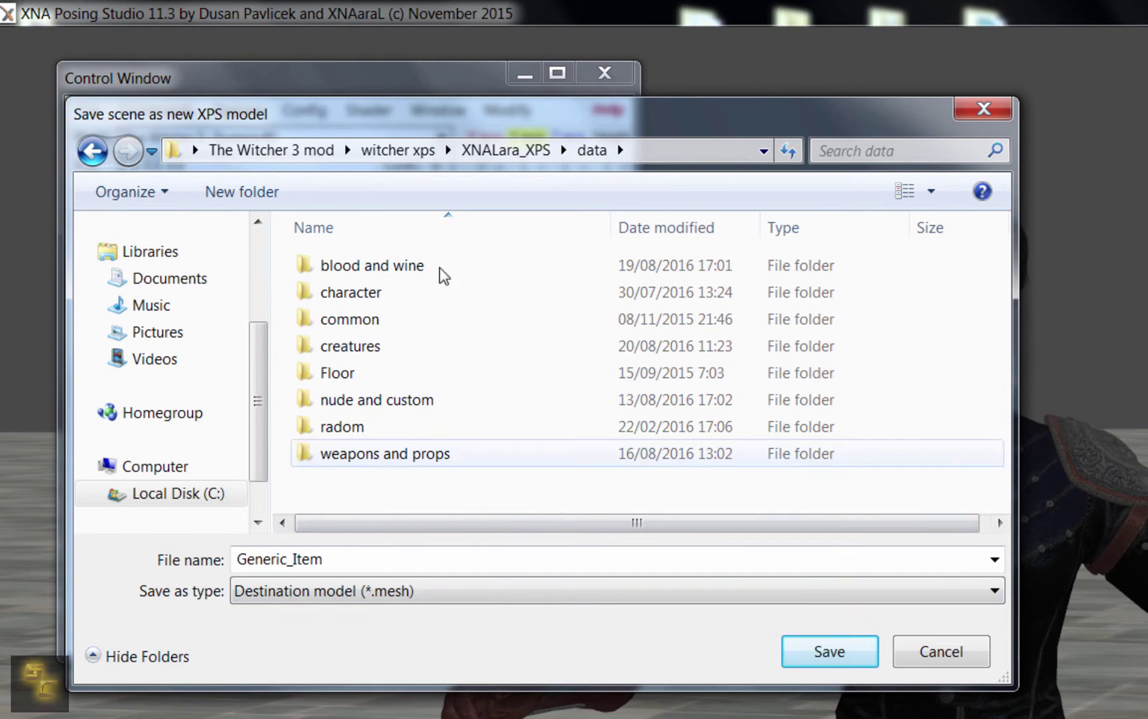
Create a folder named syanna test inside data and save the merged scene there as Generic_Item.mesh
left_click(256, 196)
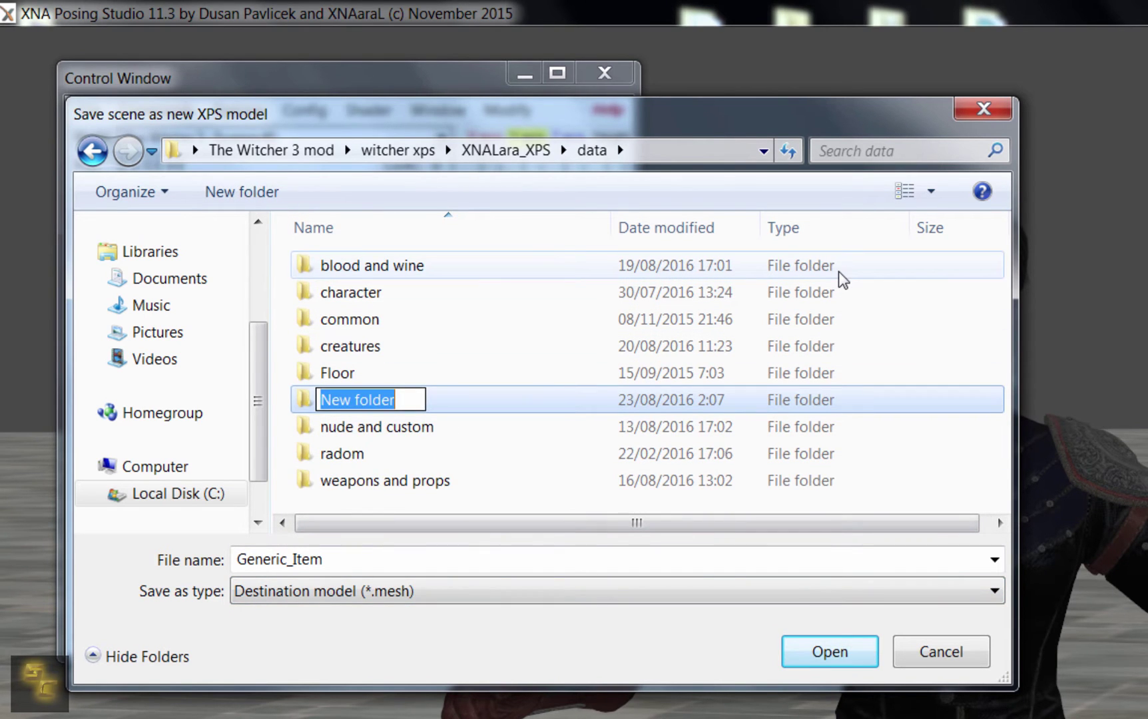
type("syan")
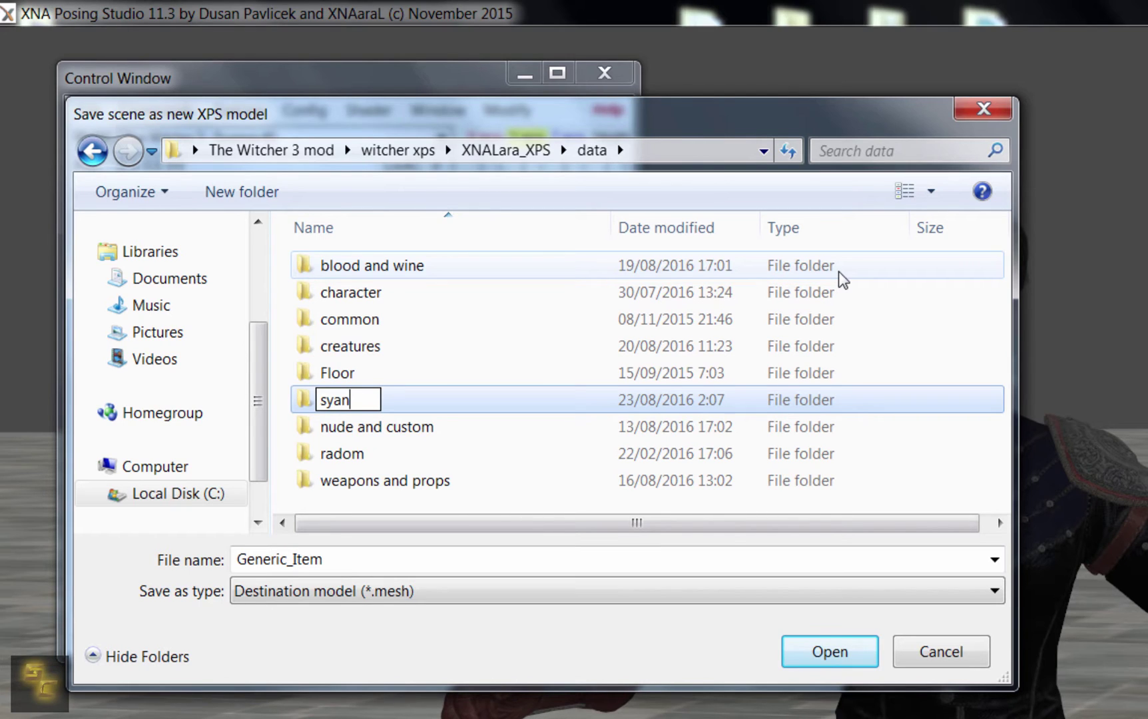
type("a")
key("BackSpace")
type("nna test")
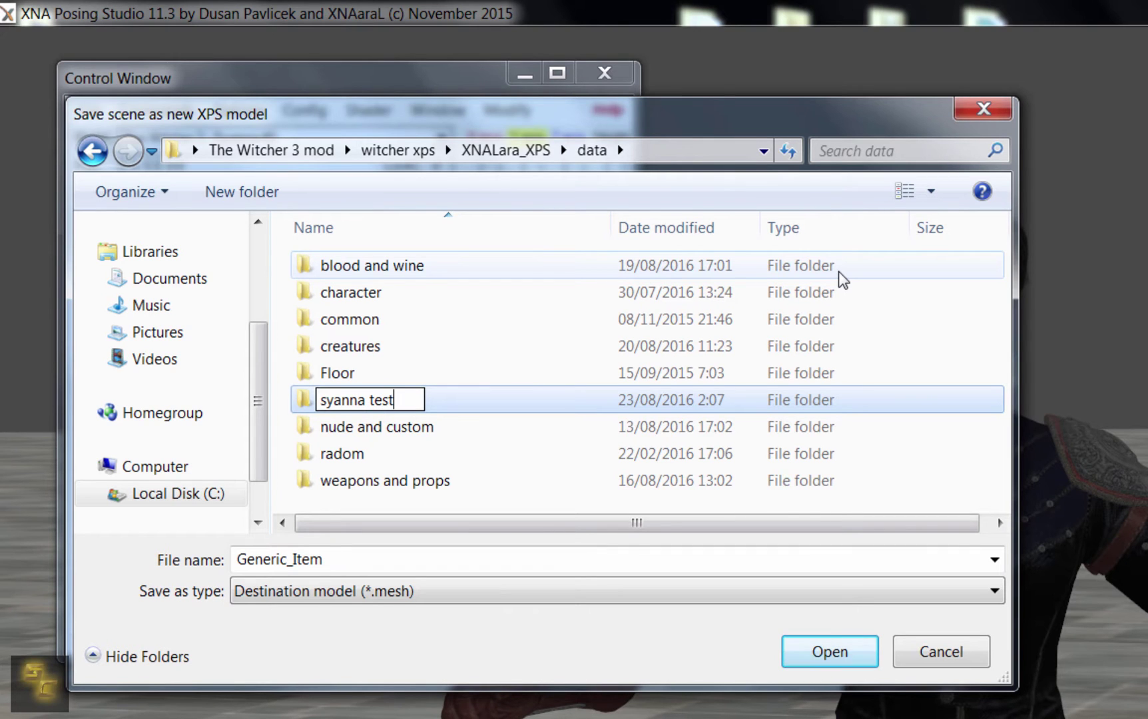
key("Return")
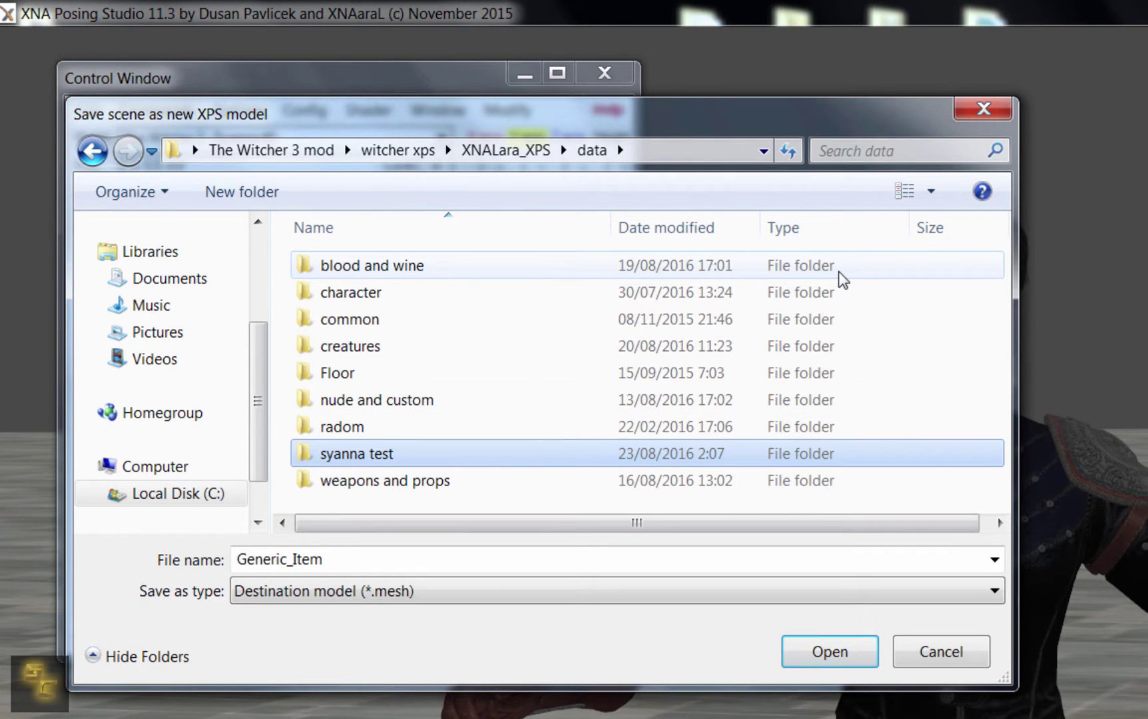
double_click(358, 453)
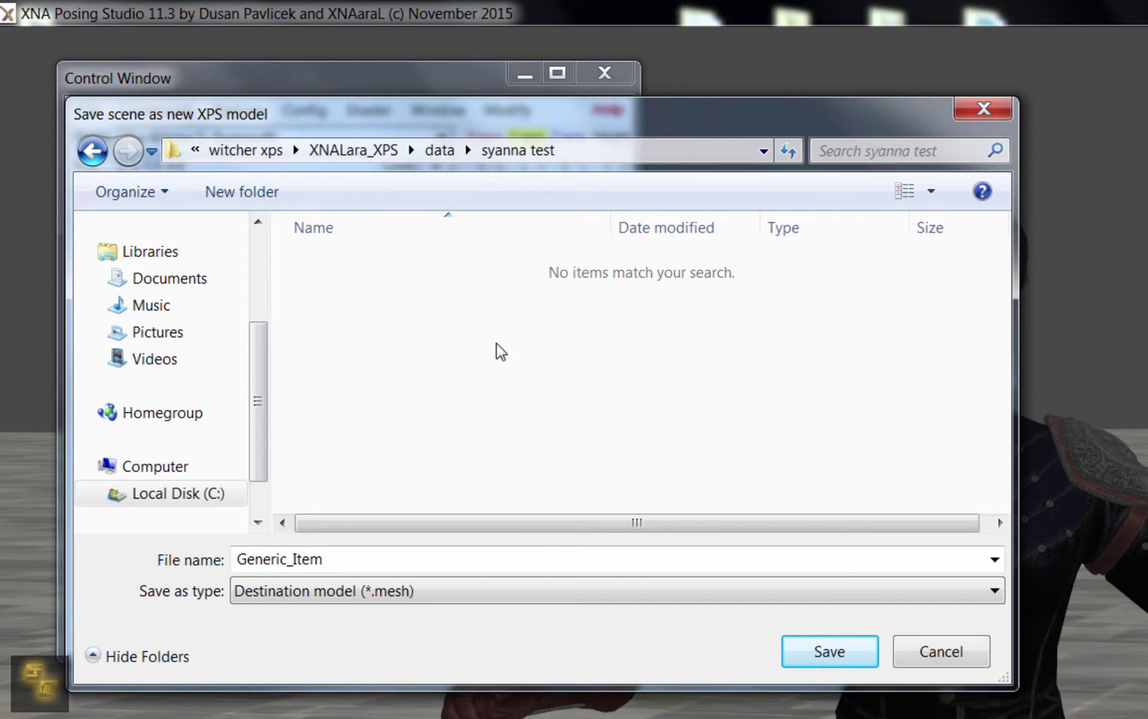
left_click(813, 650)
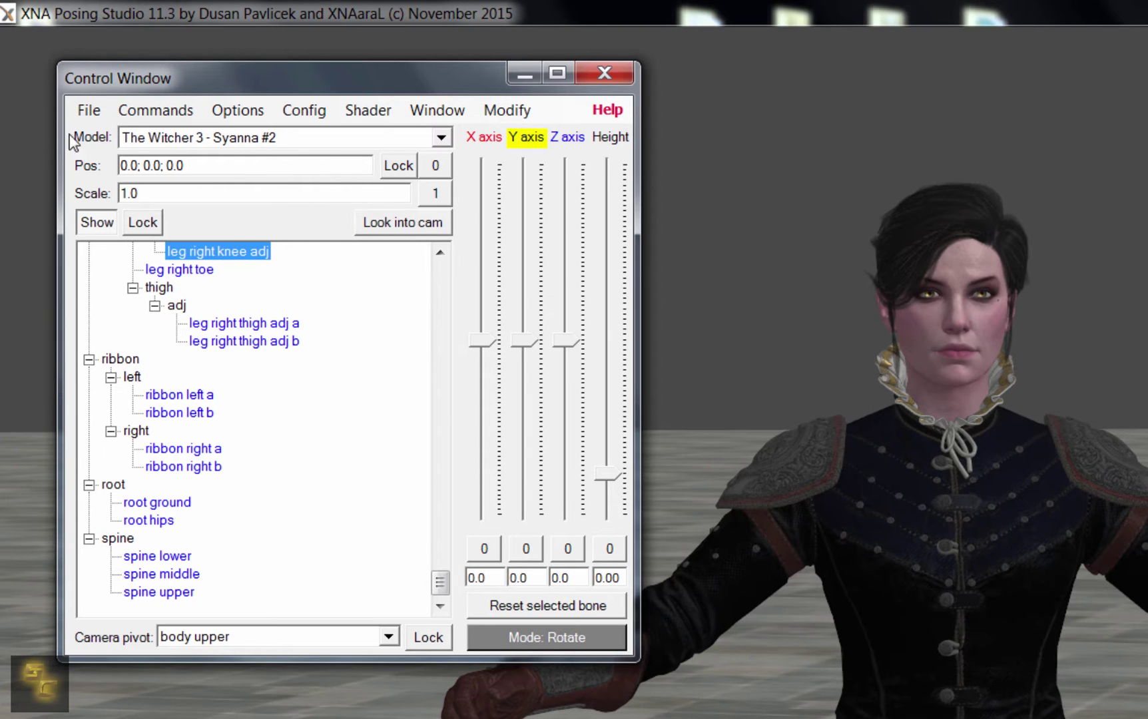
Remove the original Syanna model from the scene, accepting the confirmation
left_click(85, 112)
left_click(123, 182)
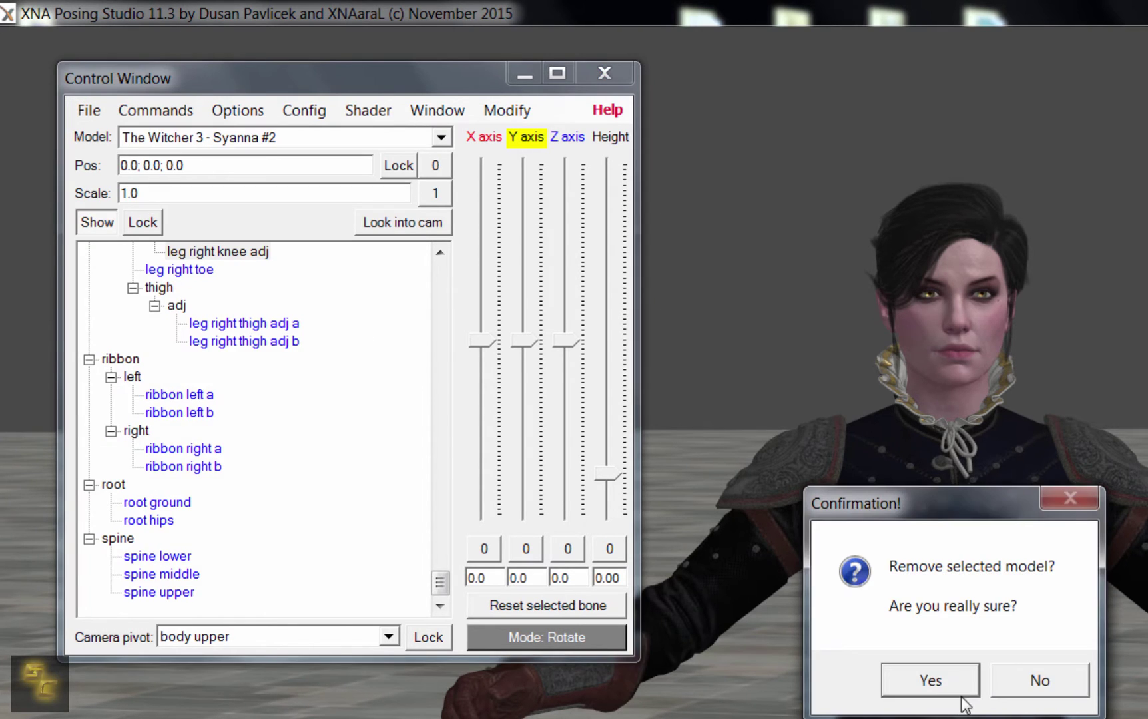
left_click(943, 680)
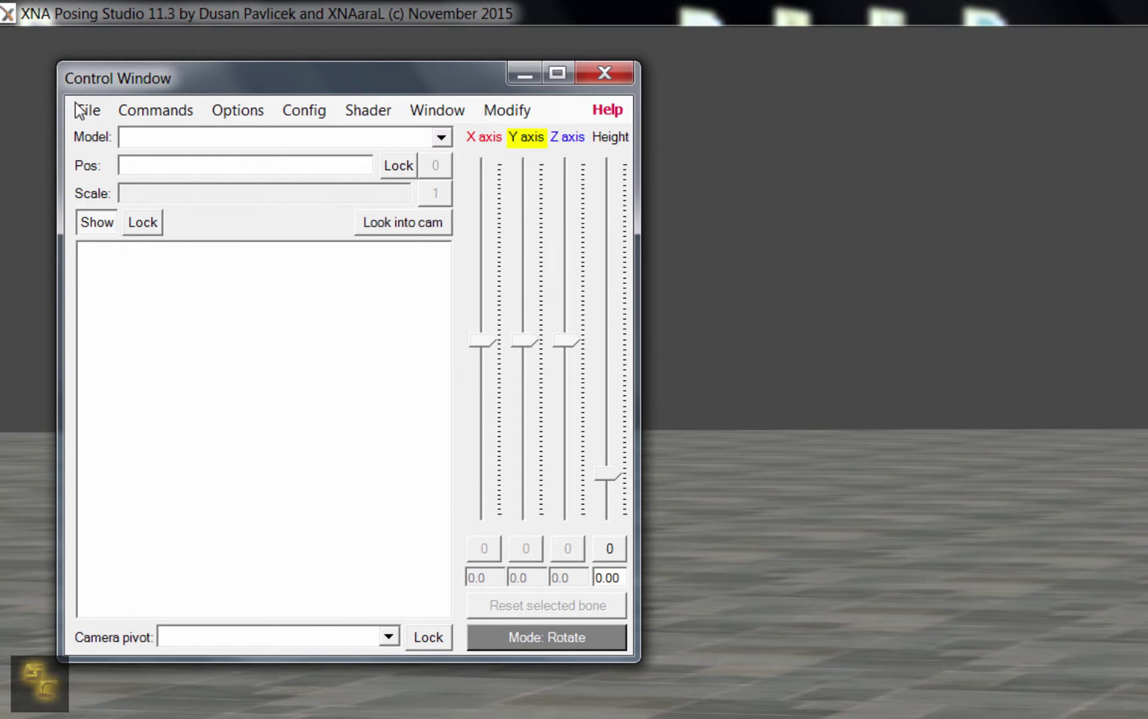
Add the exported syanna test model to the scene and view its full figure
left_click(85, 111)
left_click(101, 136)
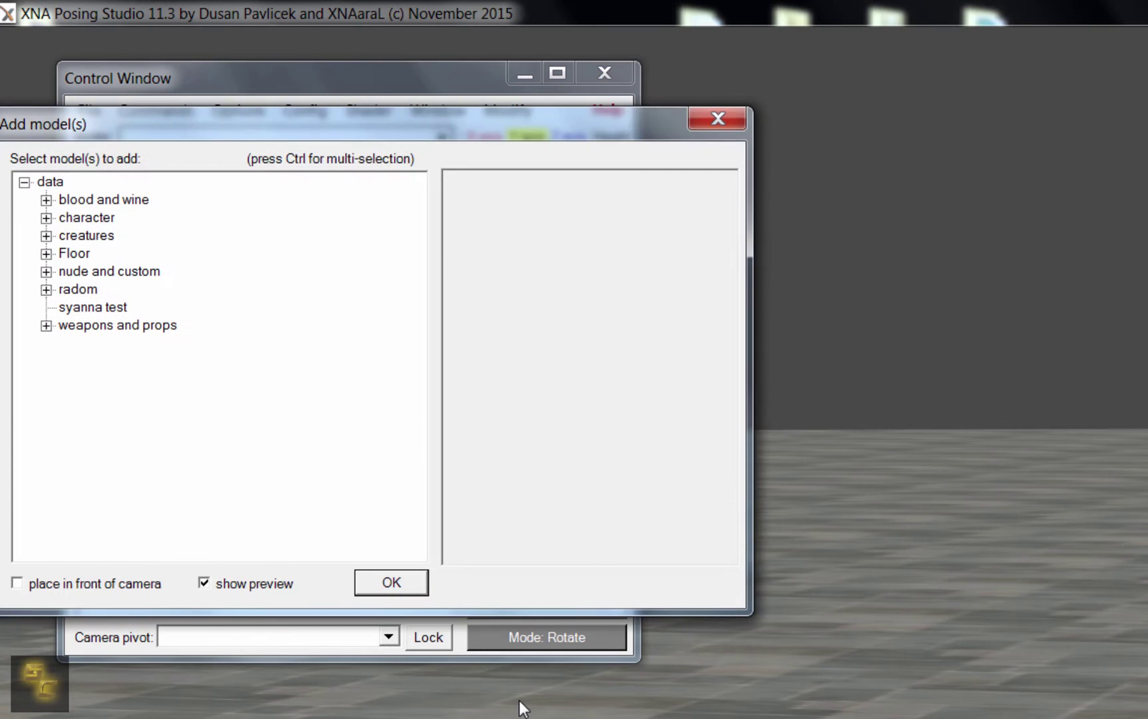
left_click(76, 310)
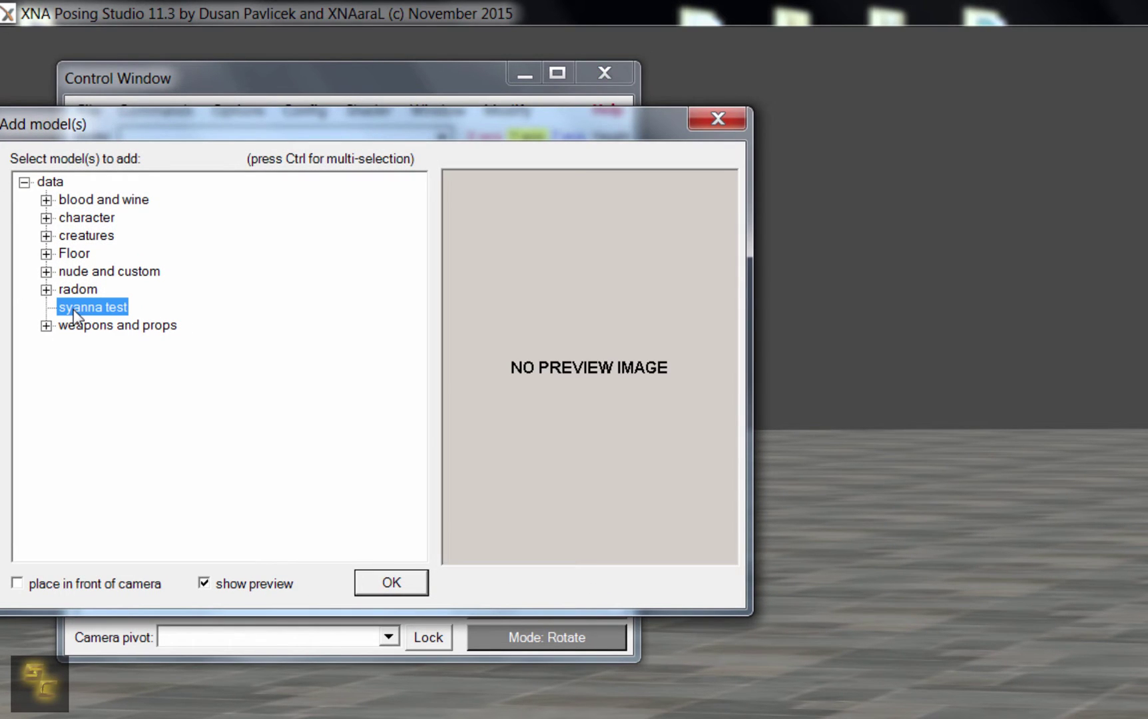
left_click(362, 578)
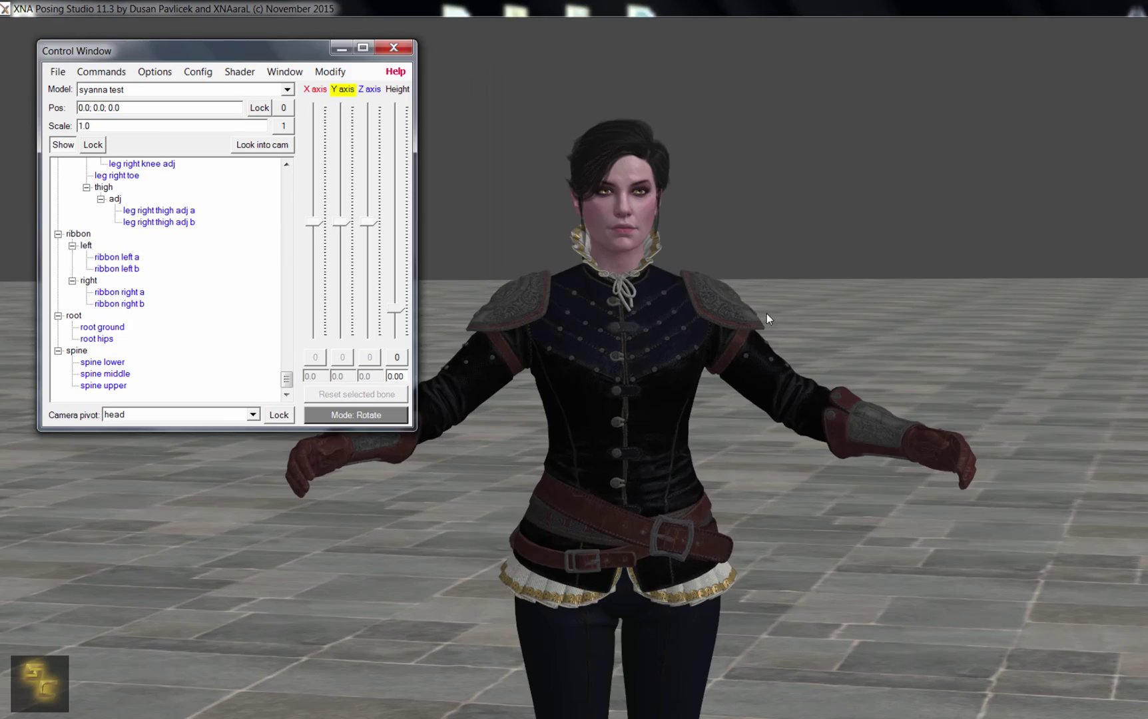
left_click_drag(767, 314, 785, 524)
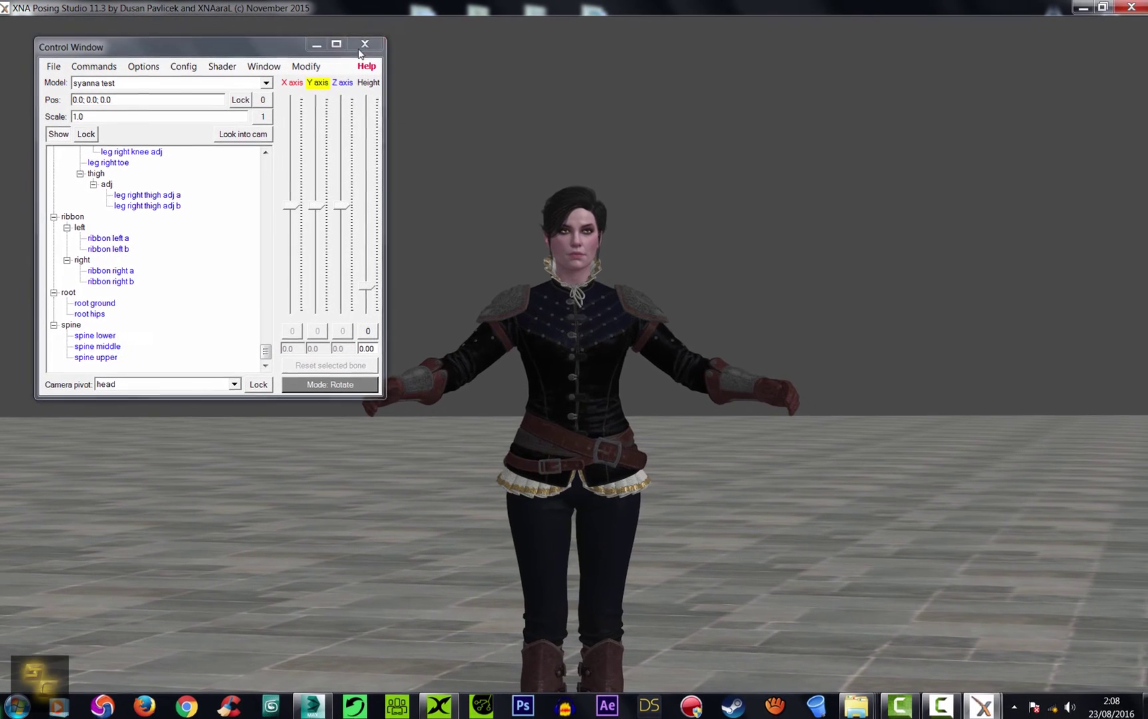
Quit XNA Posing Studio and switch to 3ds Max
key("Escape")
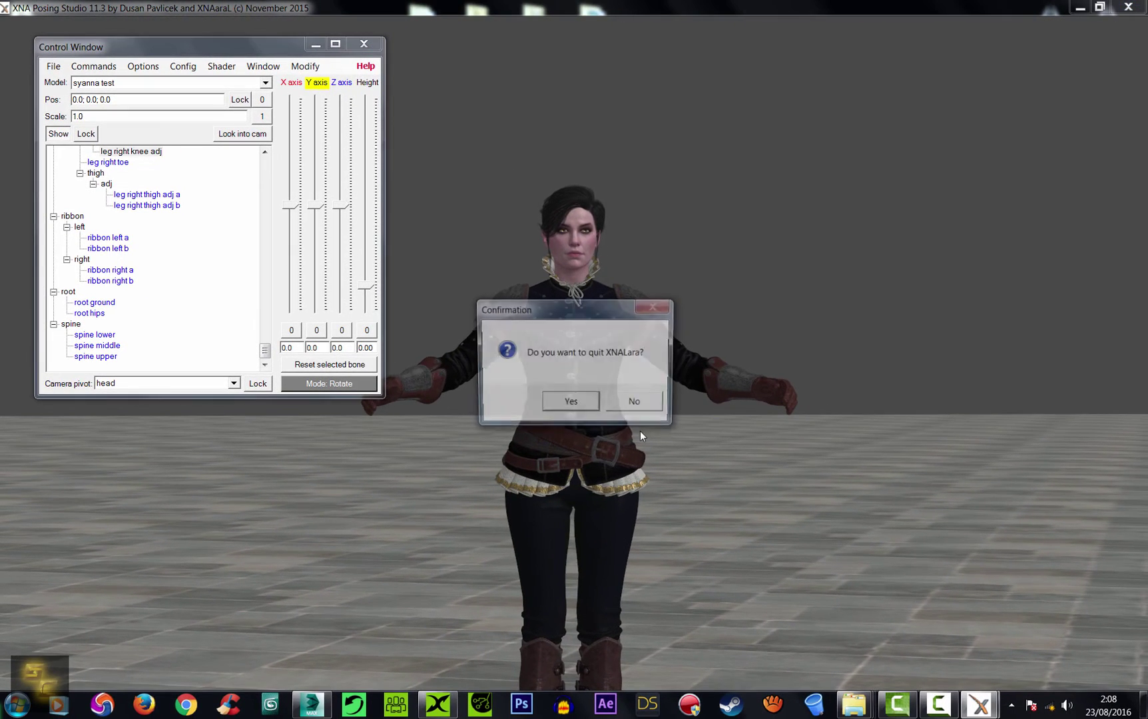
left_click(570, 404)
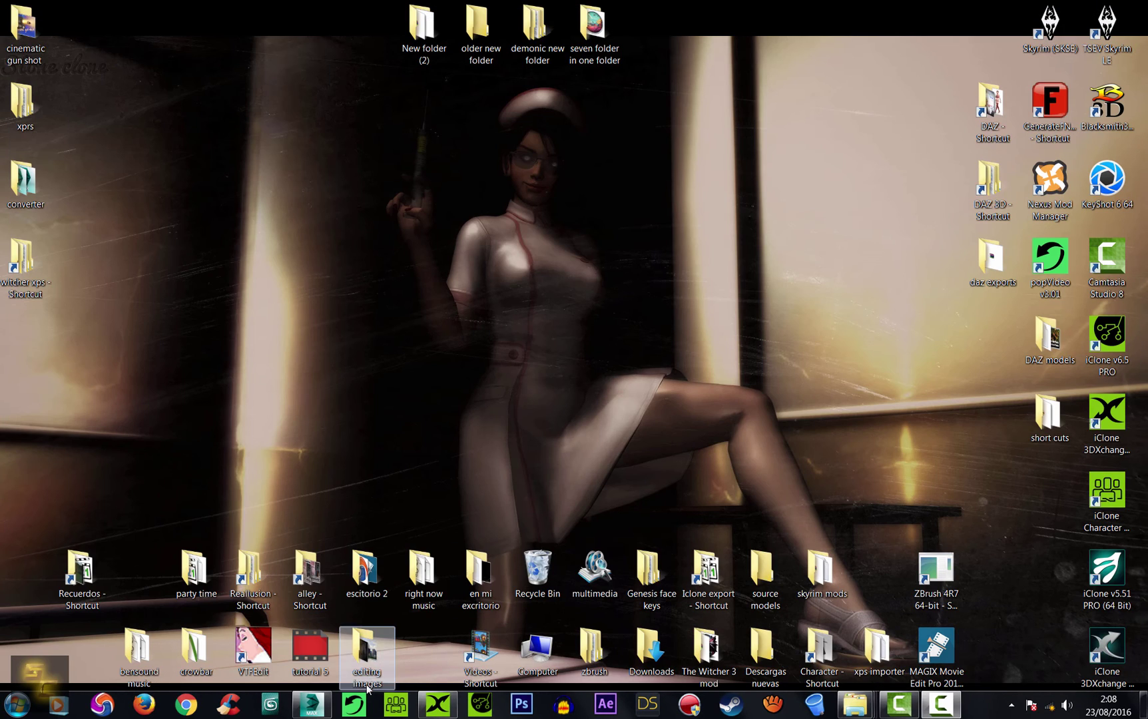
left_click(326, 708)
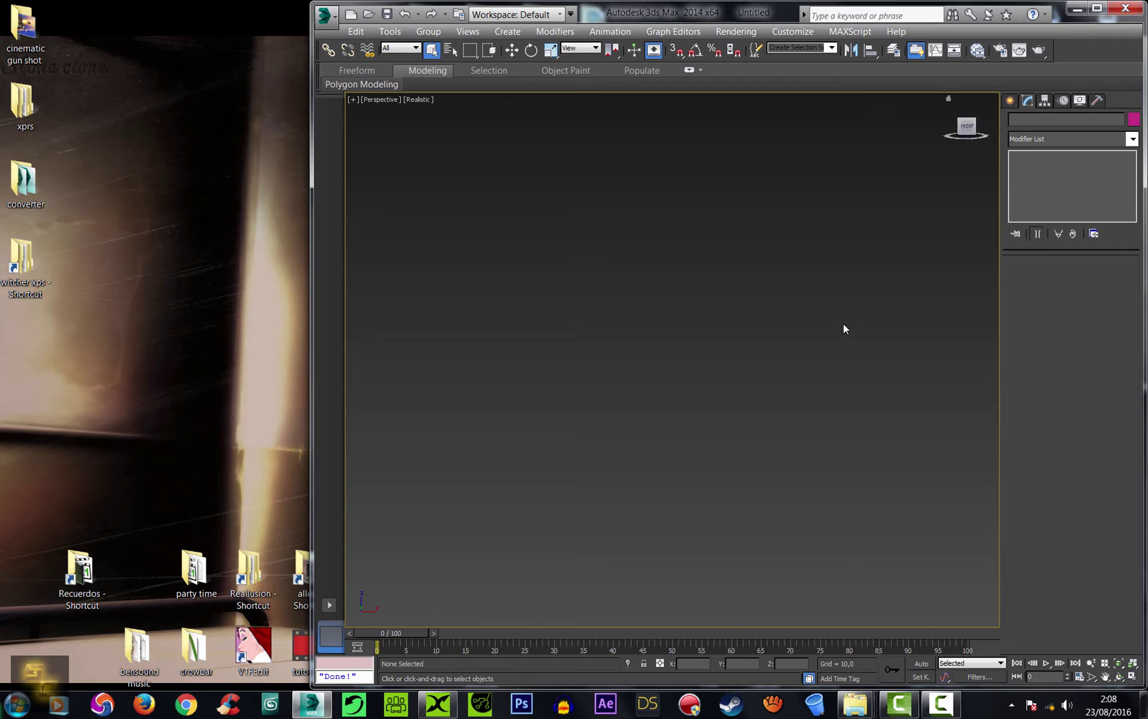
Run the XnaLara Converter script from the desktop's converter folder in 3ds Max and minimize the folder window
double_click(26, 189)
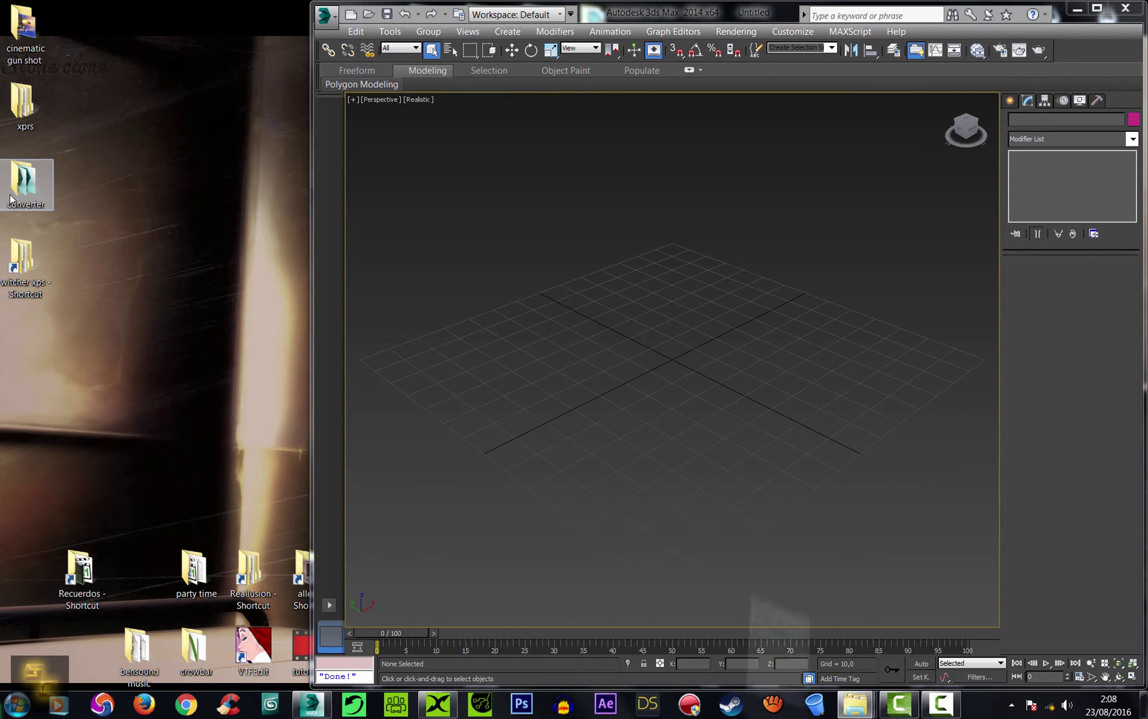
left_click(70, 217)
left_click_drag(71, 217, 613, 312)
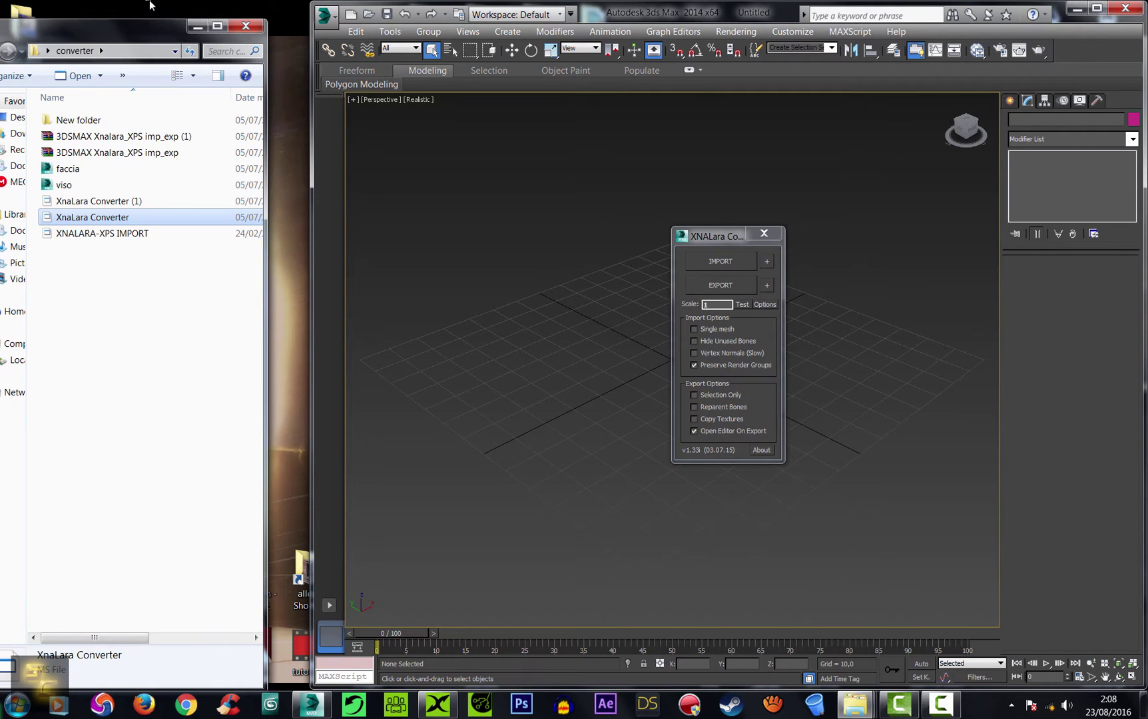
left_click(197, 26)
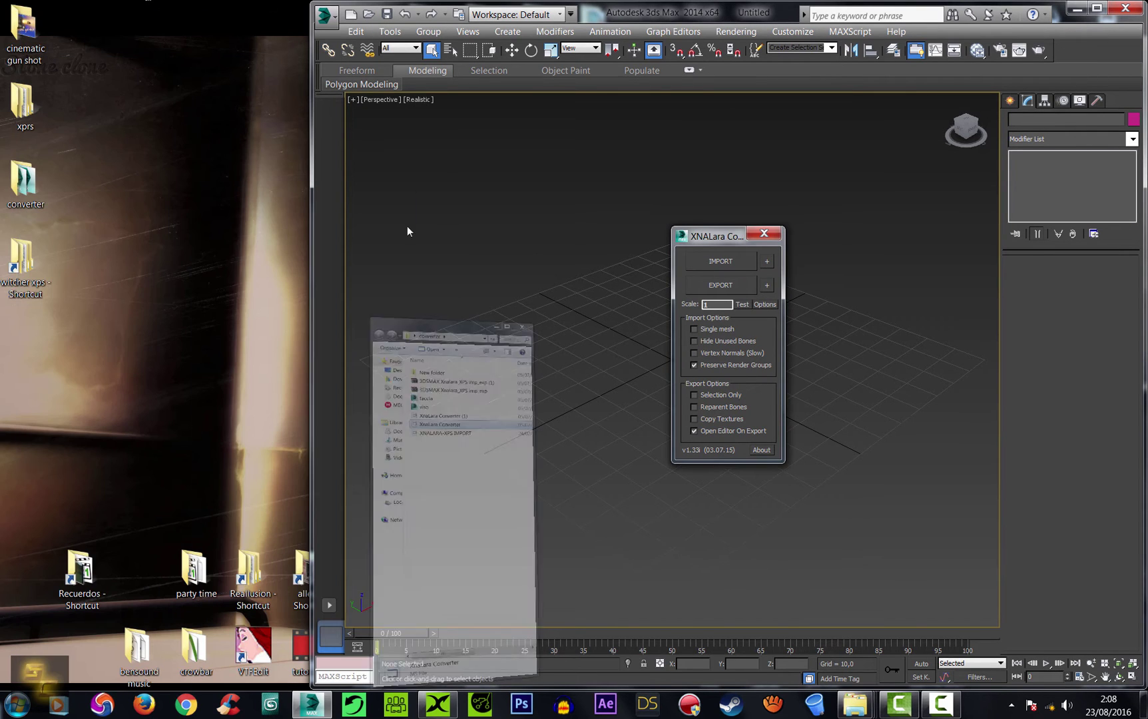
Start an import in the XNALara converter and select Generic_Item.mesh in the syanna test folder under data
left_click(724, 263)
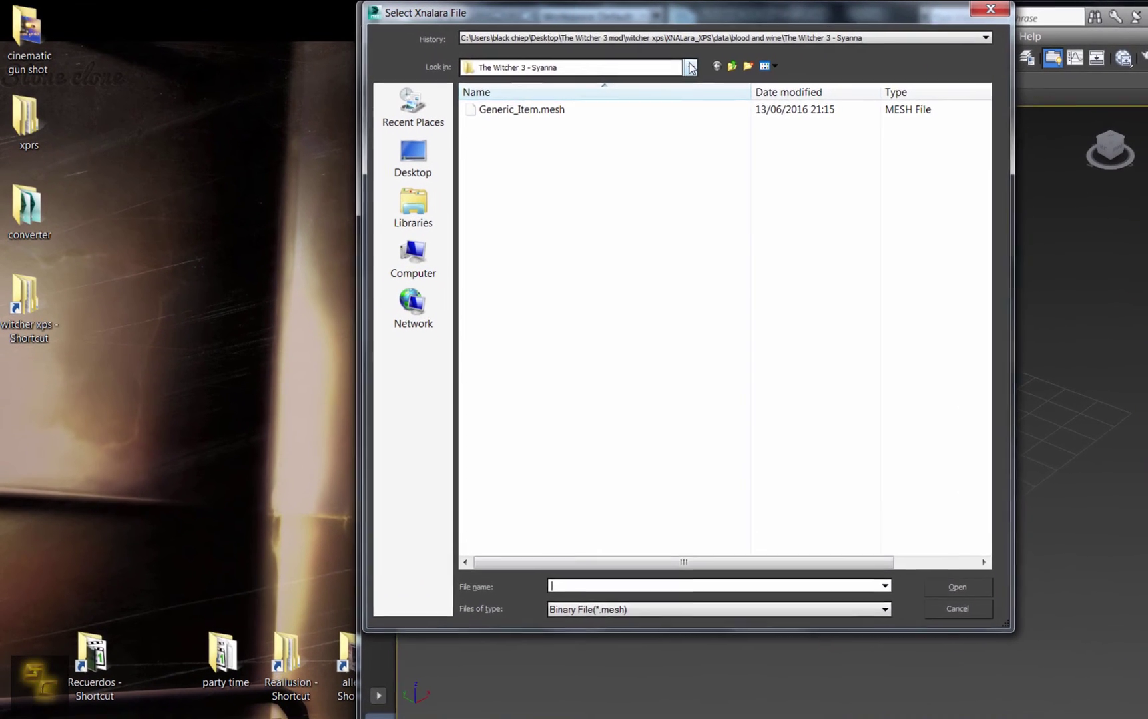
left_click(601, 59)
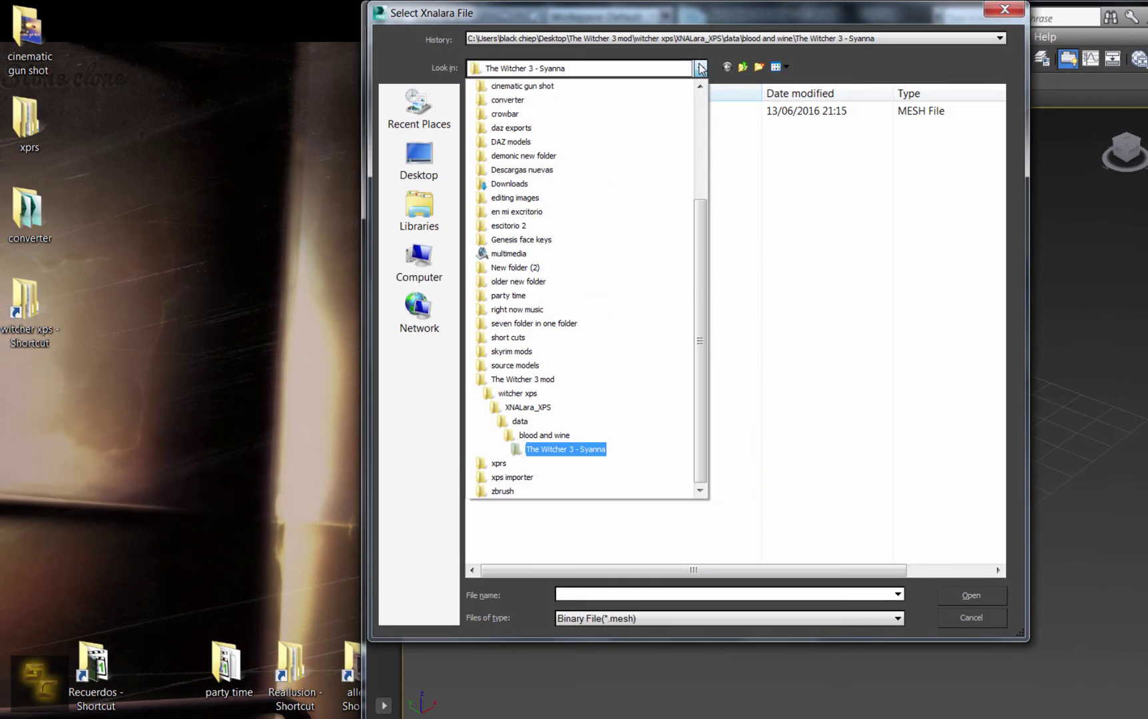
left_click(520, 421)
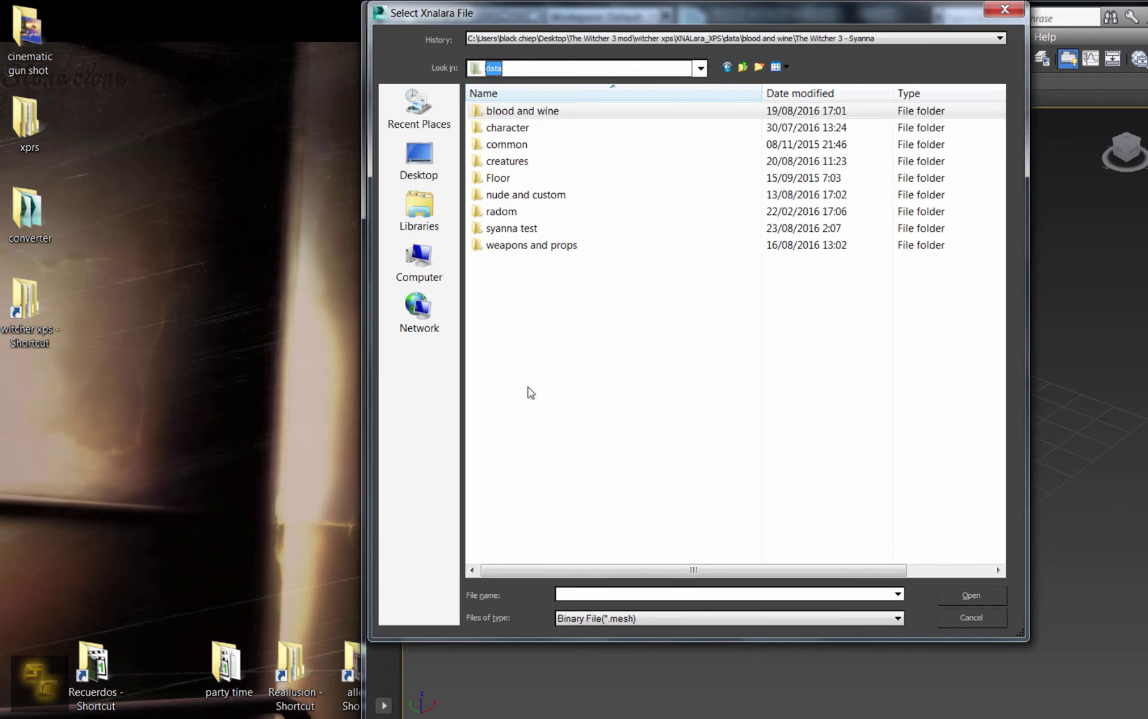
double_click(502, 227)
left_click(523, 111)
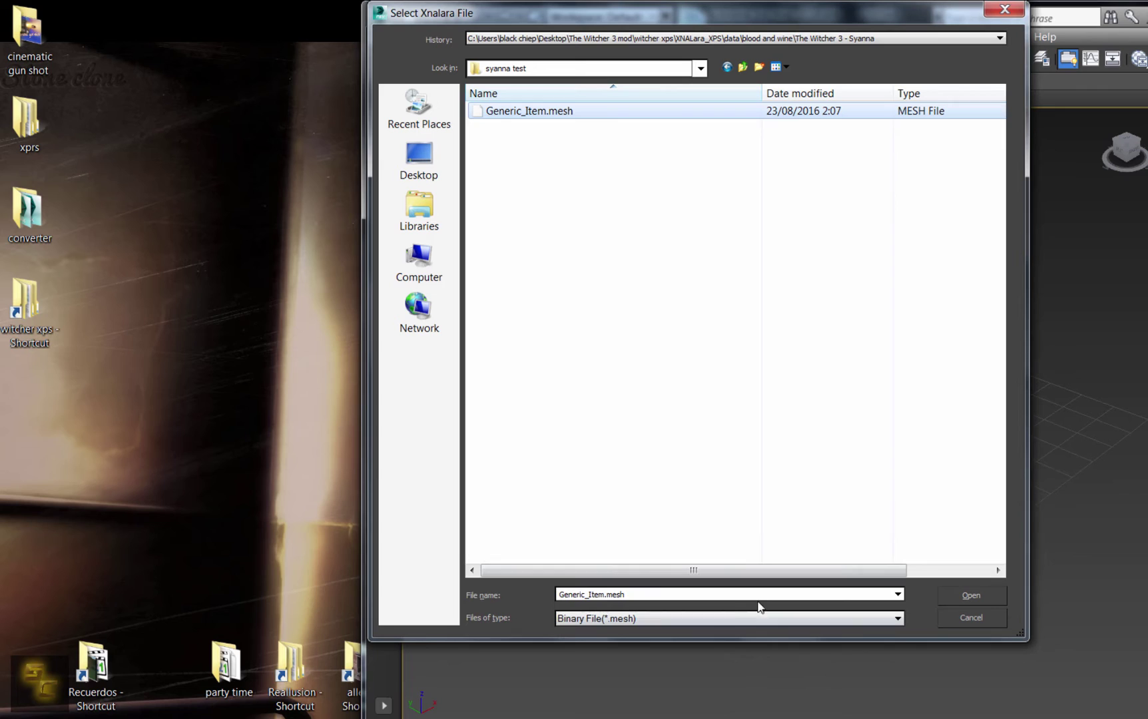
Switch the import file type to XNAaraL's Plagiarism Studios (*.xps) and back to Binary File (*.mesh)
left_click(699, 594)
left_click(674, 619)
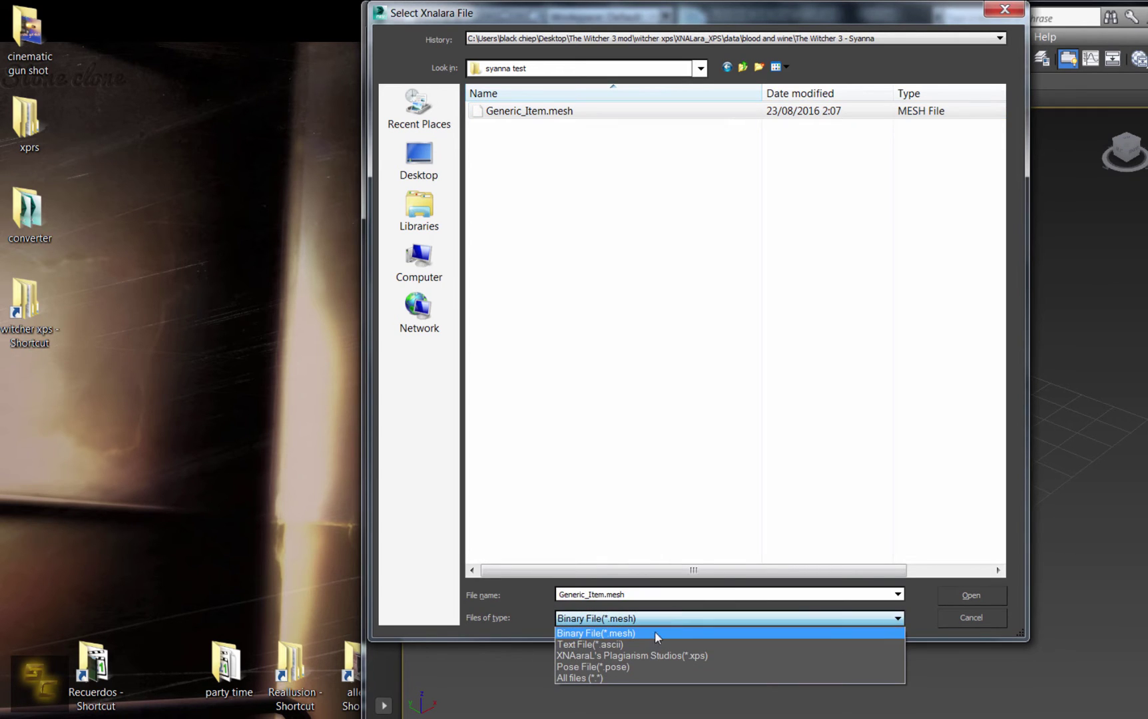
left_click(636, 656)
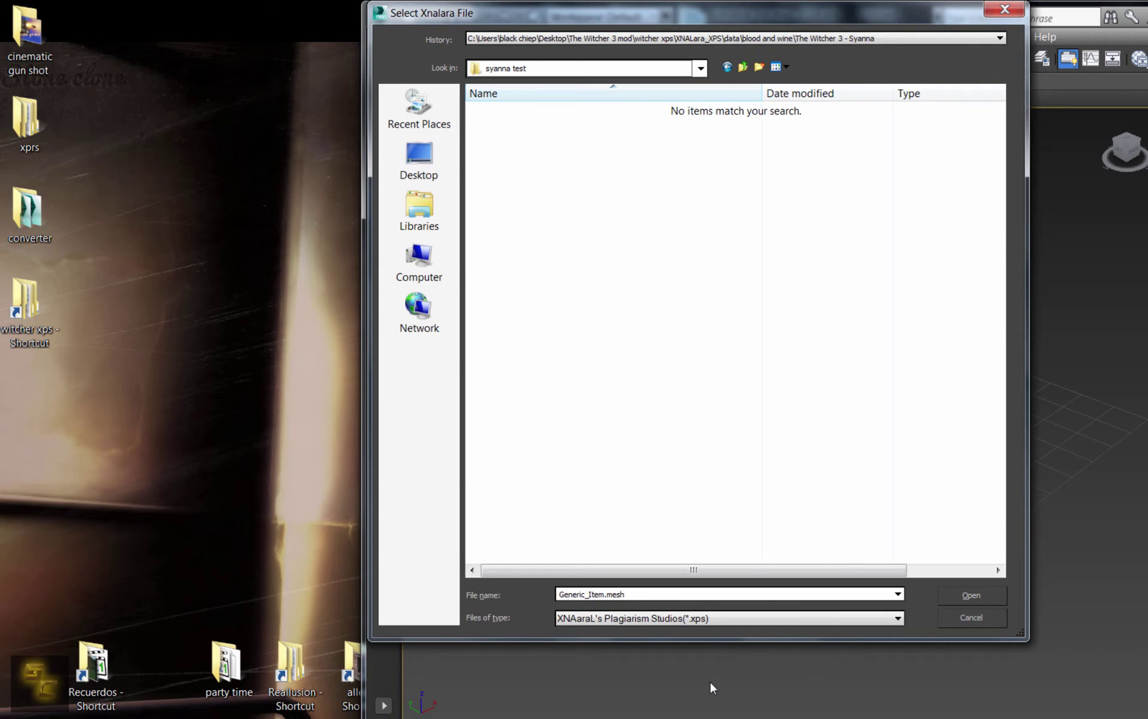
left_click(702, 622)
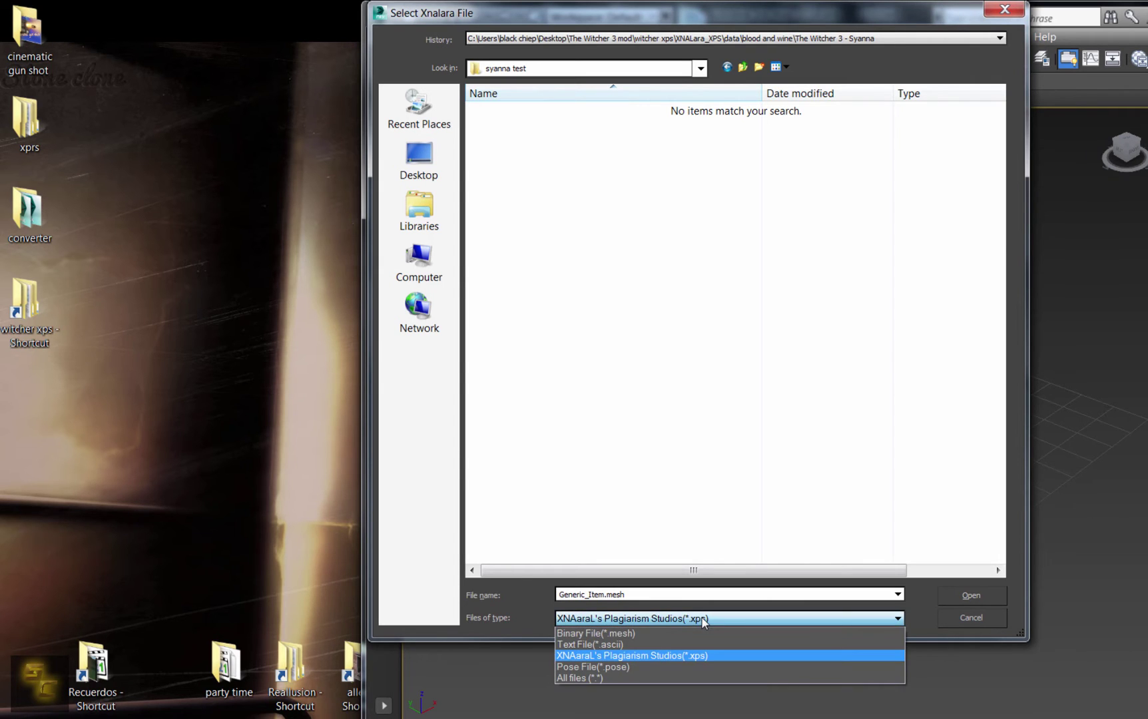
left_click(620, 634)
Import Generic_Item.mesh from the syanna test folder and close the XNALara converter
left_click(527, 110)
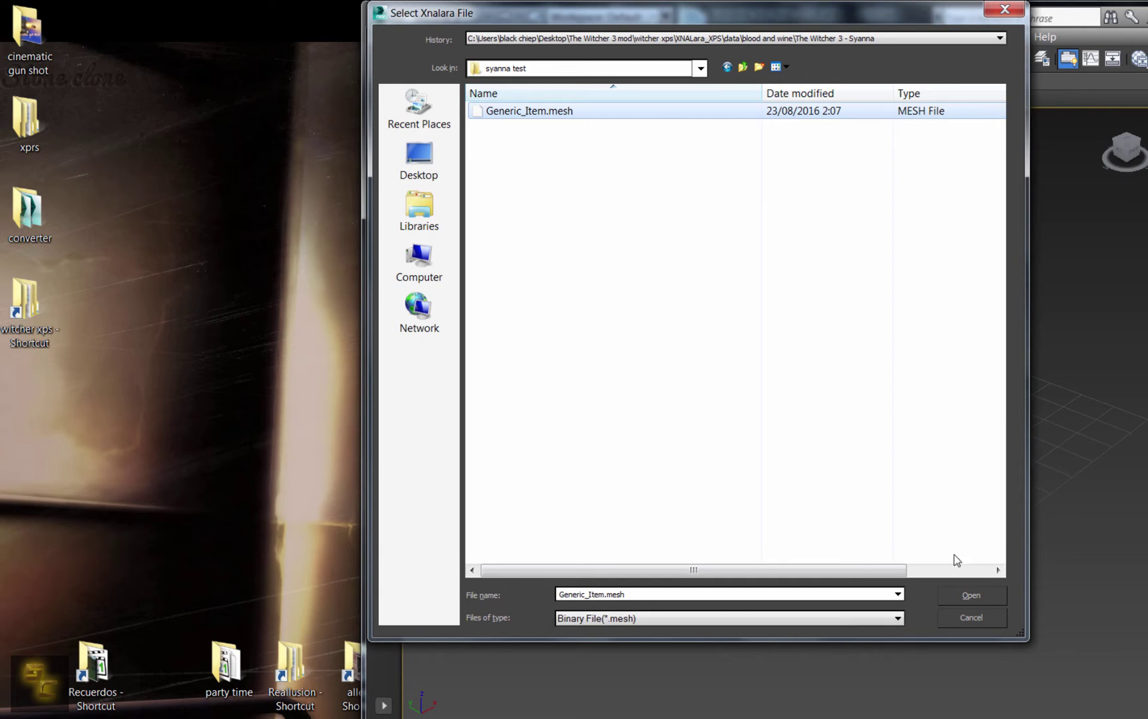
left_click(966, 597)
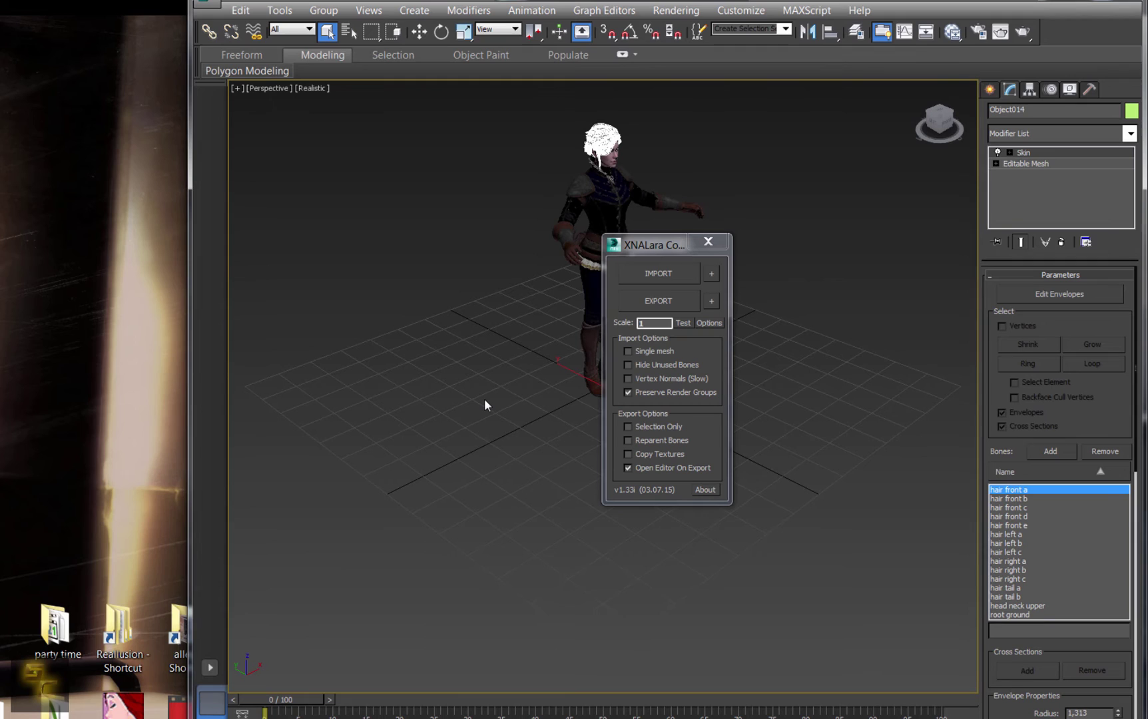
left_click(708, 242)
View the imported character's head and shoulders from the front and clear the hair mesh selection
key("ctrl+p")
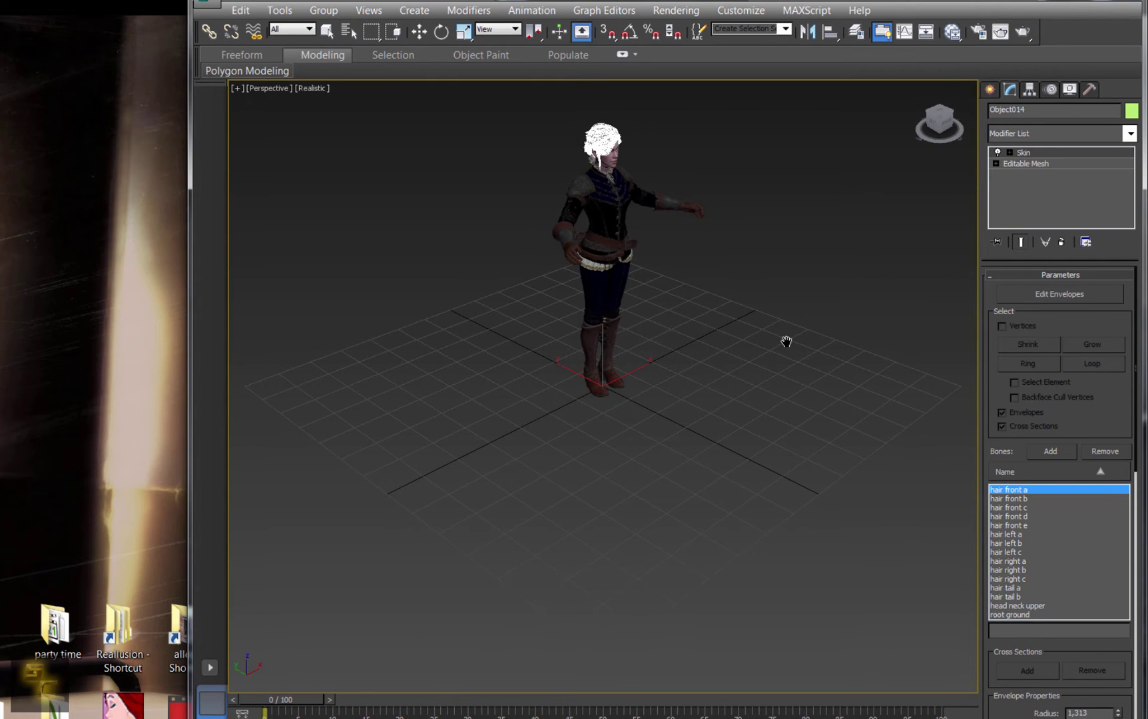
left_click_drag(787, 341, 852, 329)
left_click(940, 125)
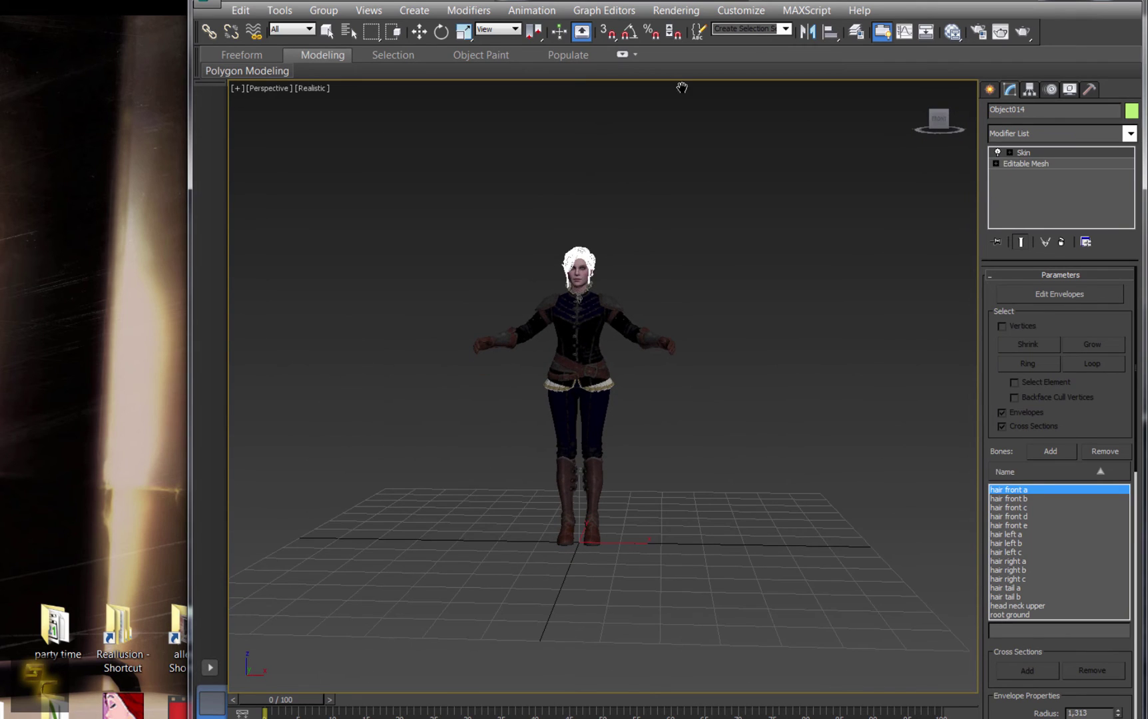
scroll(574, 231, "up", 8)
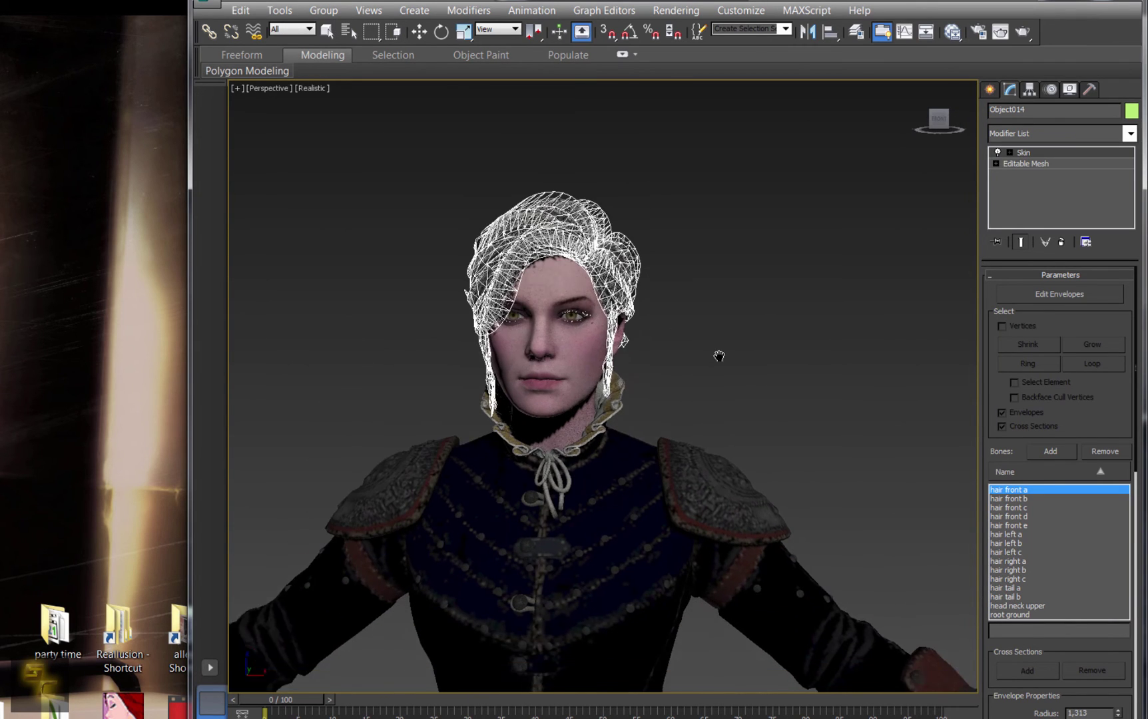
left_click(419, 32)
left_click(756, 269)
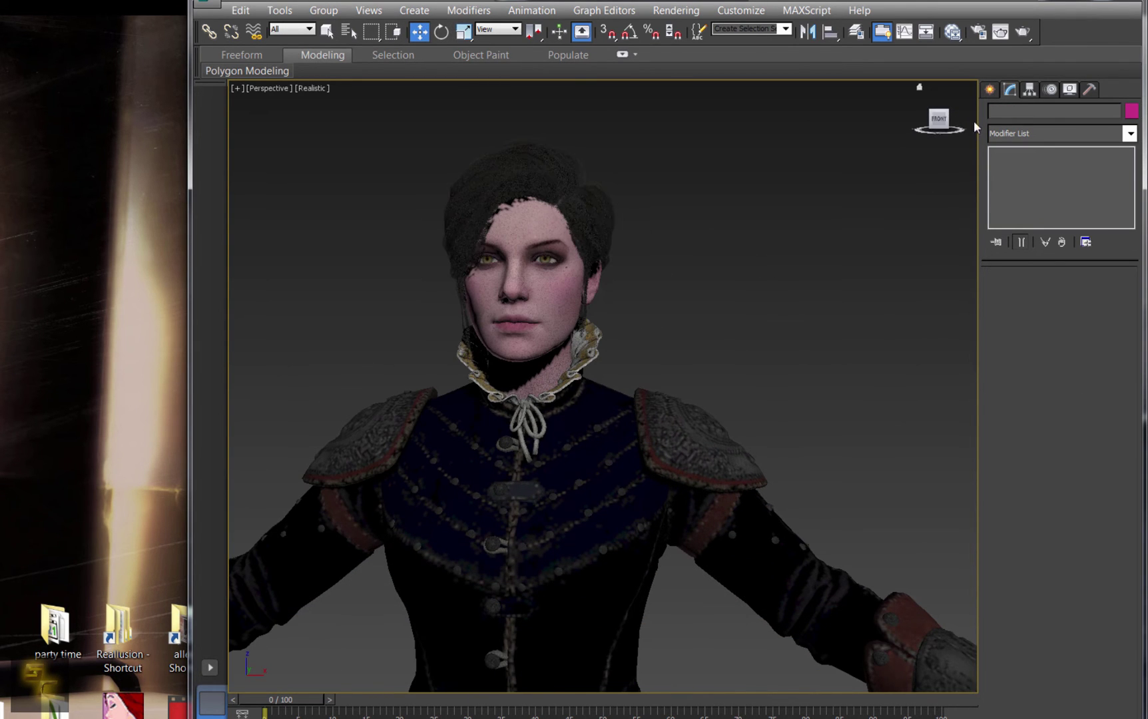
Inspect the character's face up close from several angles with the face mesh selected
left_click_drag(942, 120, 533, 260)
scroll(502, 277, "up", 5)
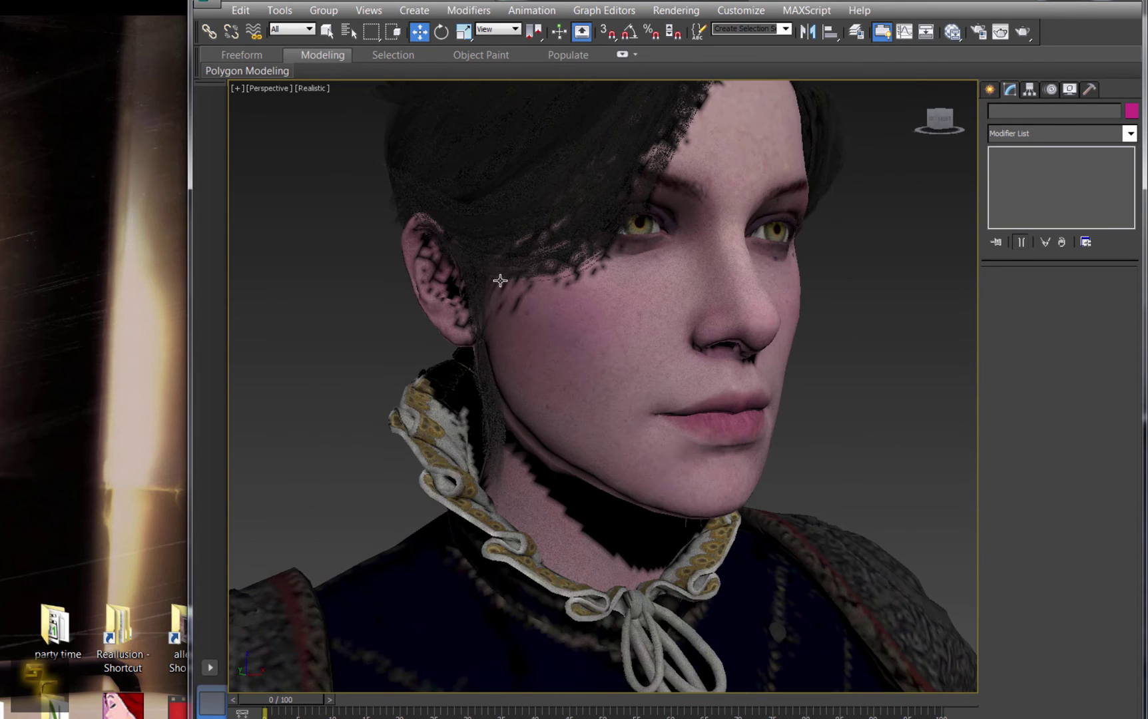
left_click_drag(939, 123, 595, 243)
left_click(553, 290)
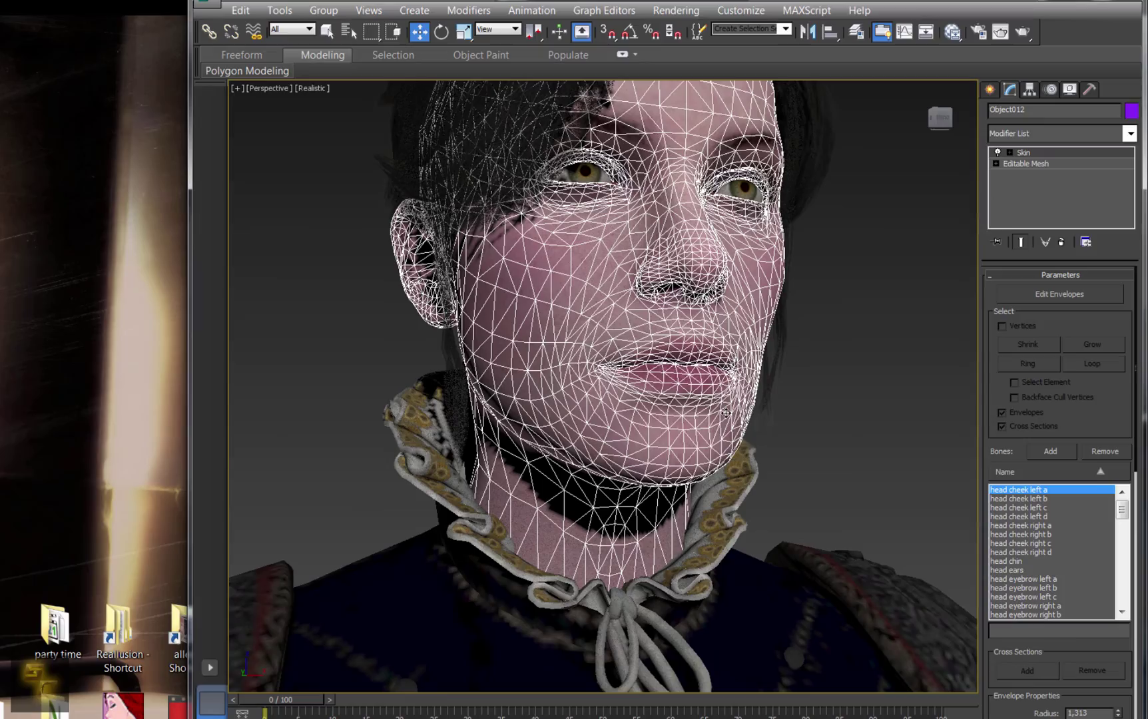
mouse_move(941, 118)
left_mouse_down()
mouse_move(573, 177)
mouse_move(969, 123)
mouse_move(930, 122)
mouse_move(939, 121)
left_mouse_up()
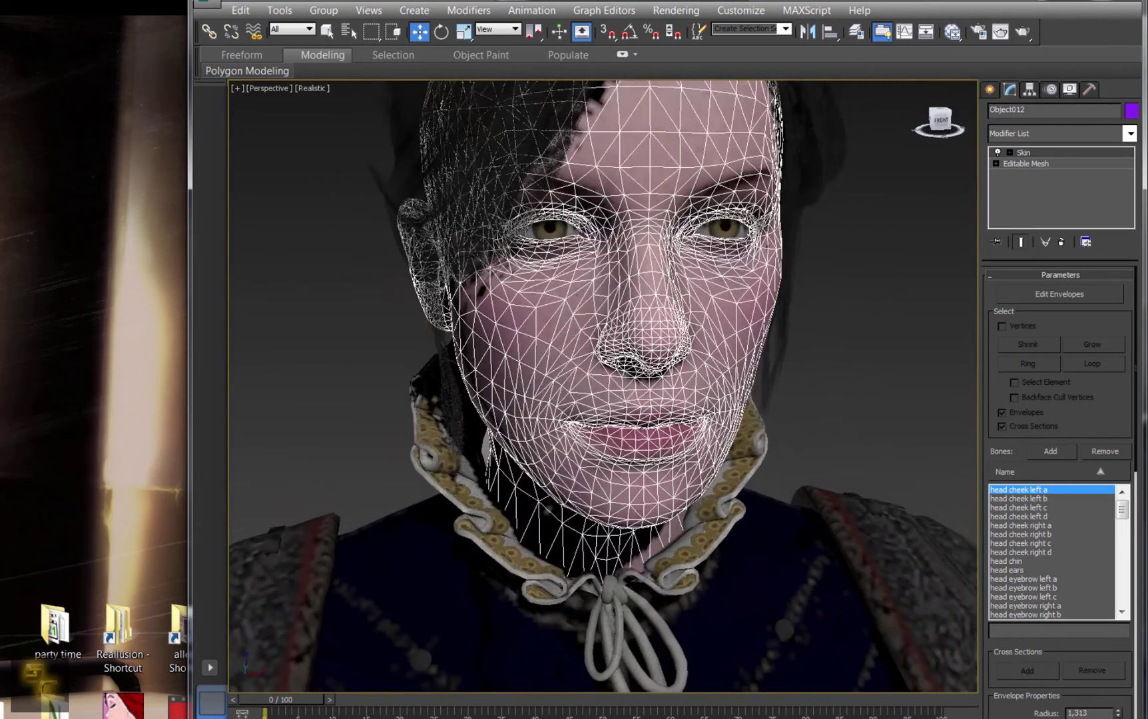
Select the jacket, face and eyeball meshes in turn to examine the separate parts, and clear the selection
left_click(436, 608)
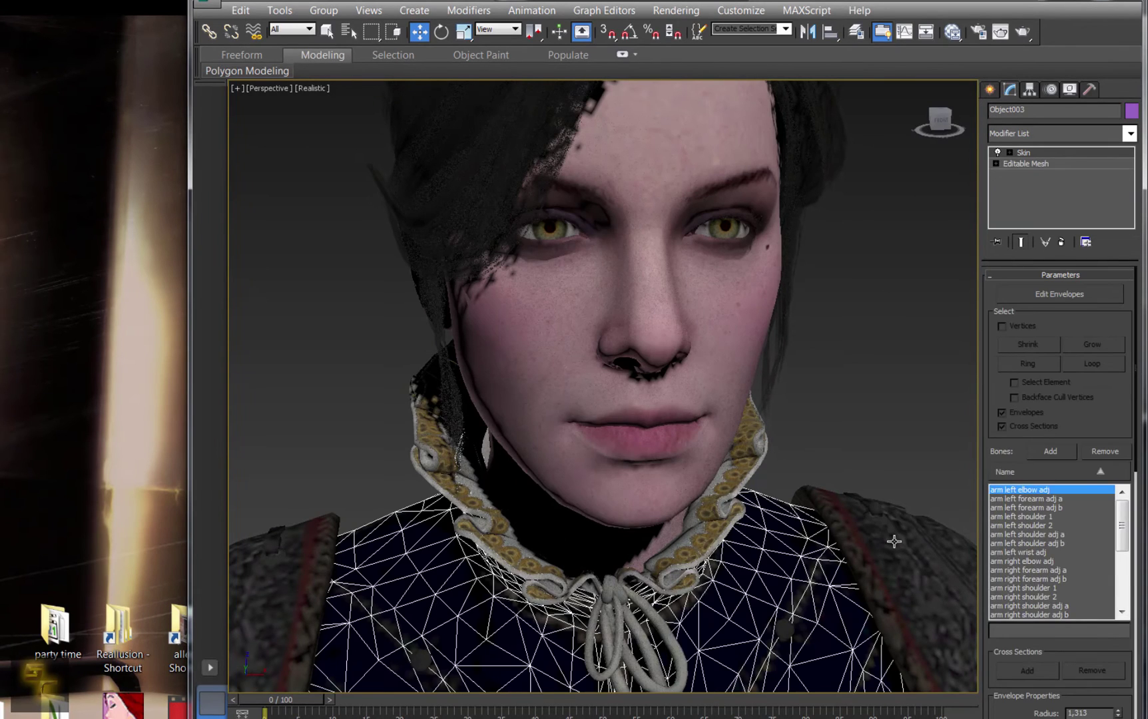
left_click(894, 540)
left_click(433, 578)
left_click(594, 485)
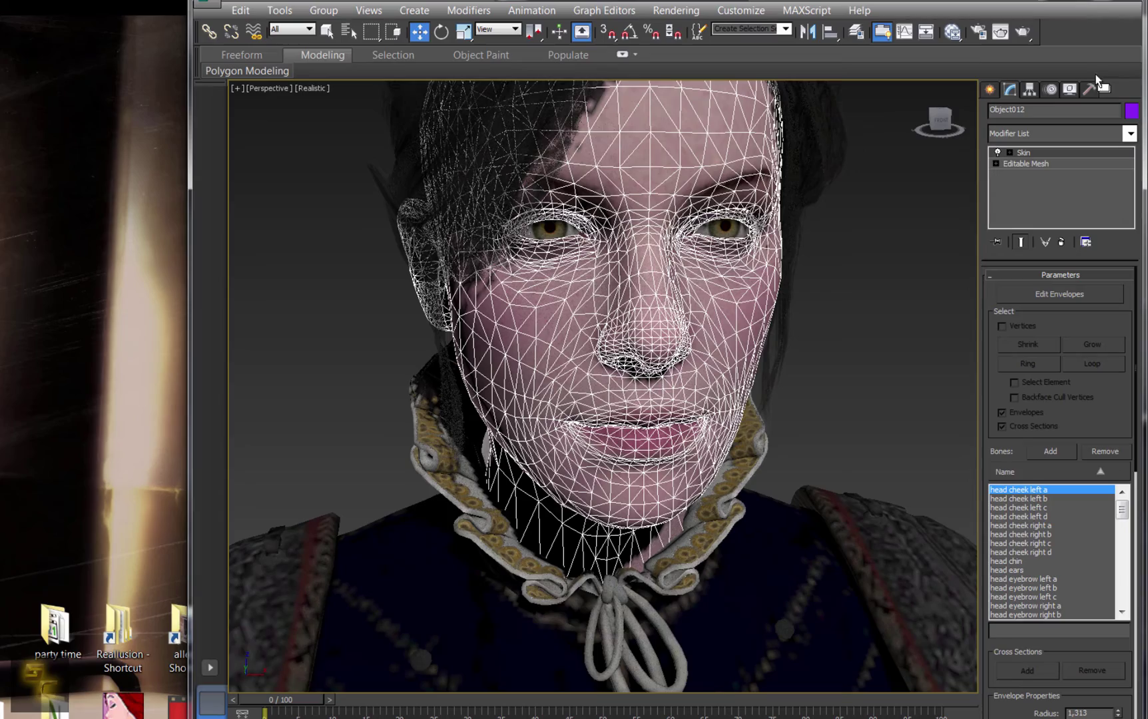
left_click(592, 94)
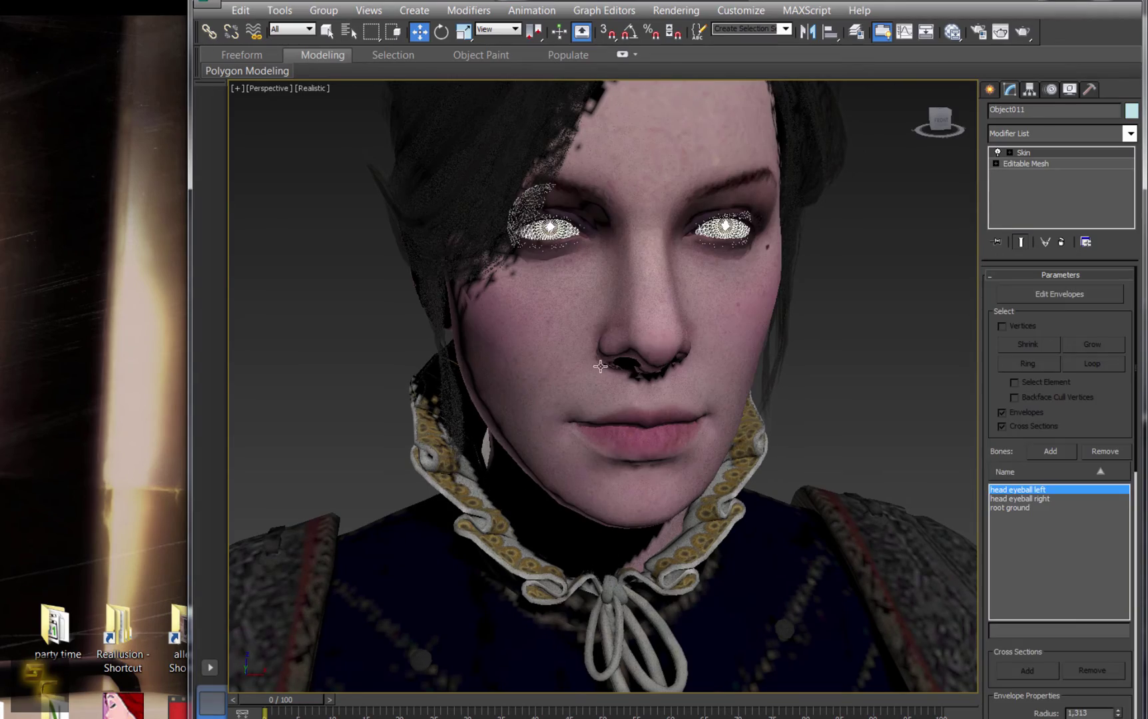
left_click(566, 363)
left_click_drag(936, 124, 966, 126)
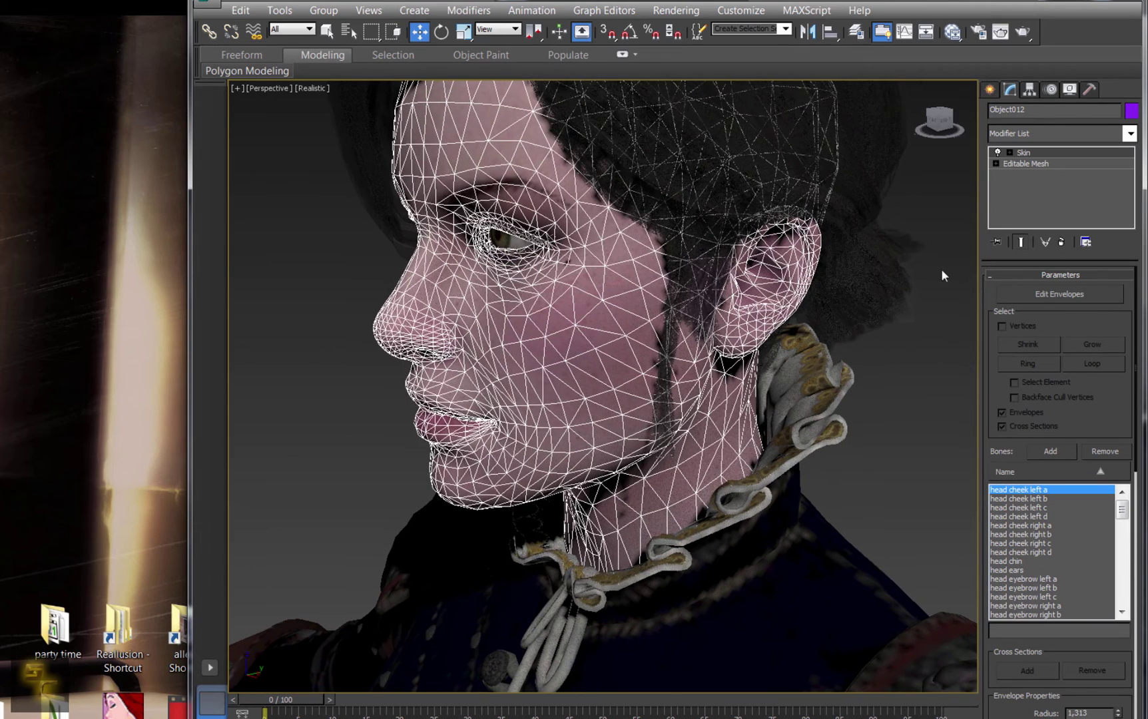
left_click(940, 321)
Examine the textured character from the front, from the head down to the thighs
scroll(906, 345, "down", 6)
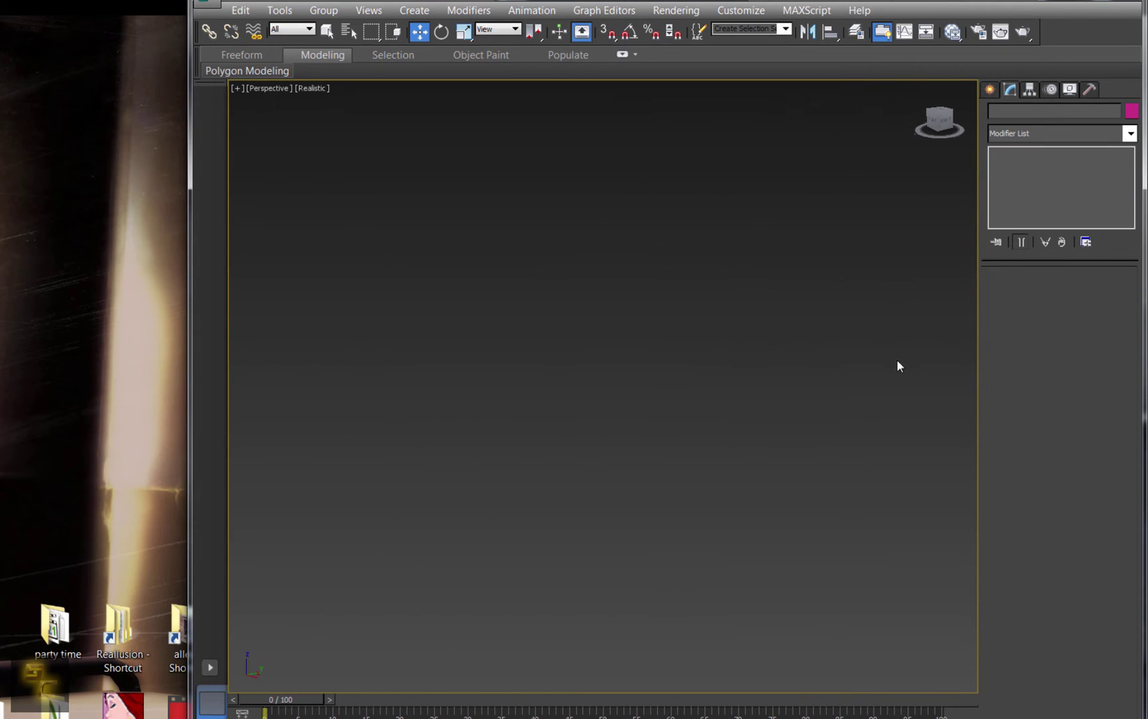
left_click(938, 120)
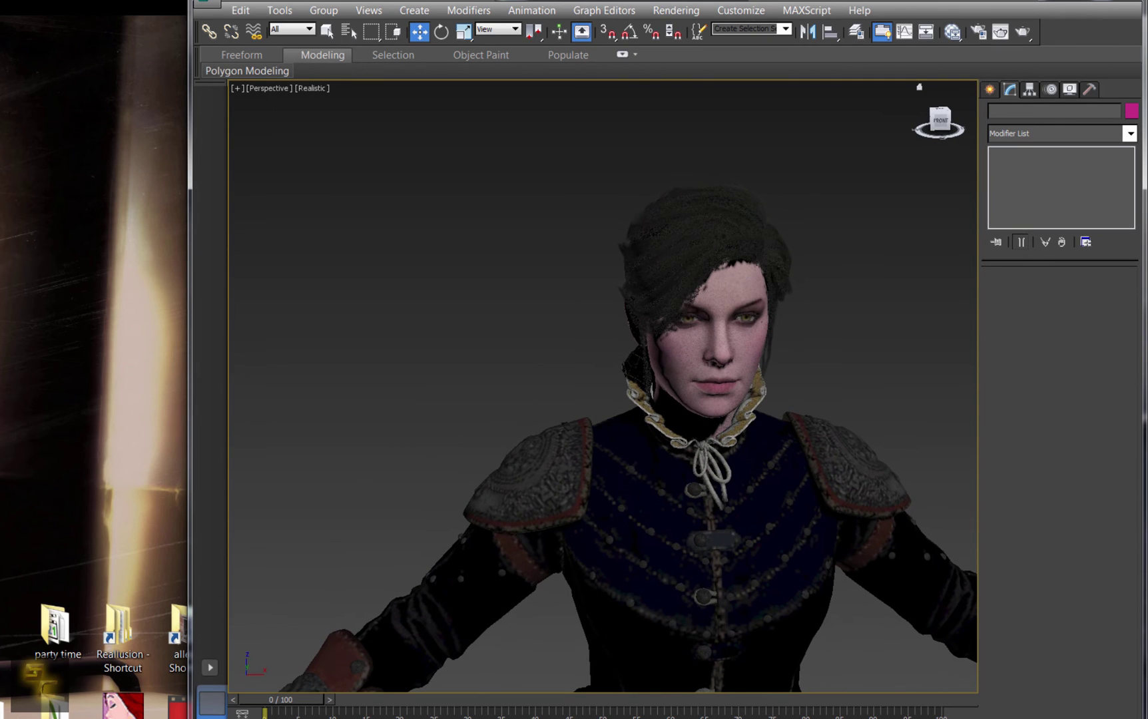
scroll(743, 547, "down", 2)
middle_click_drag(742, 546, 593, 392)
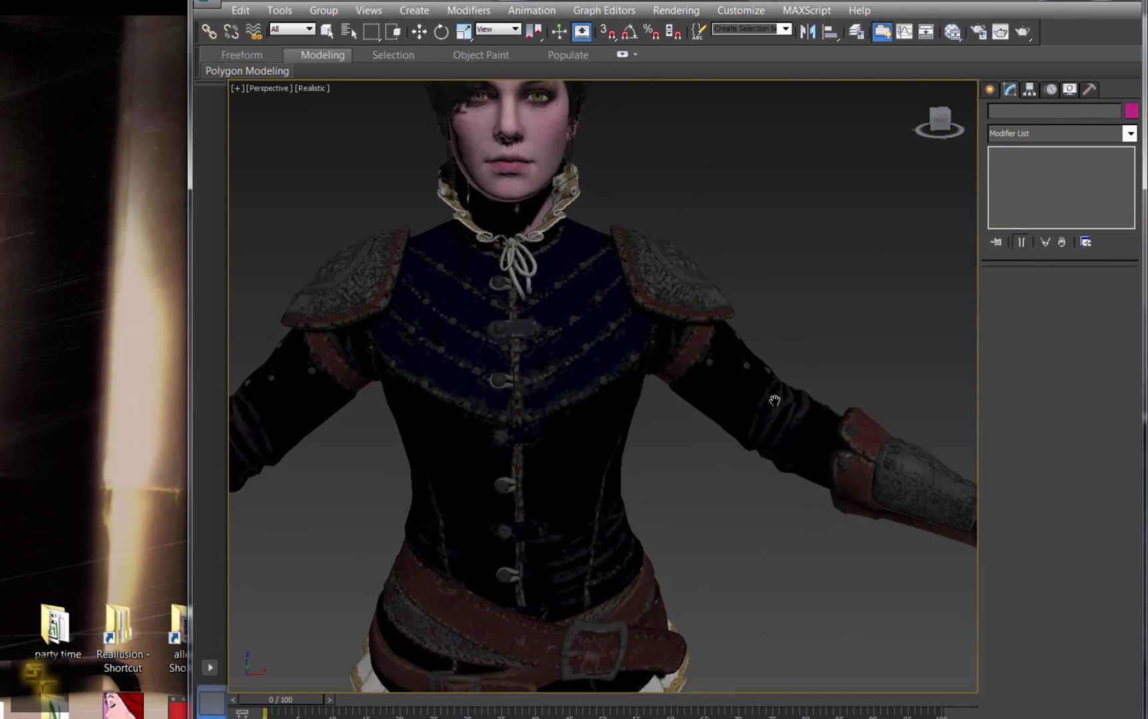
scroll(594, 392, "down", 2)
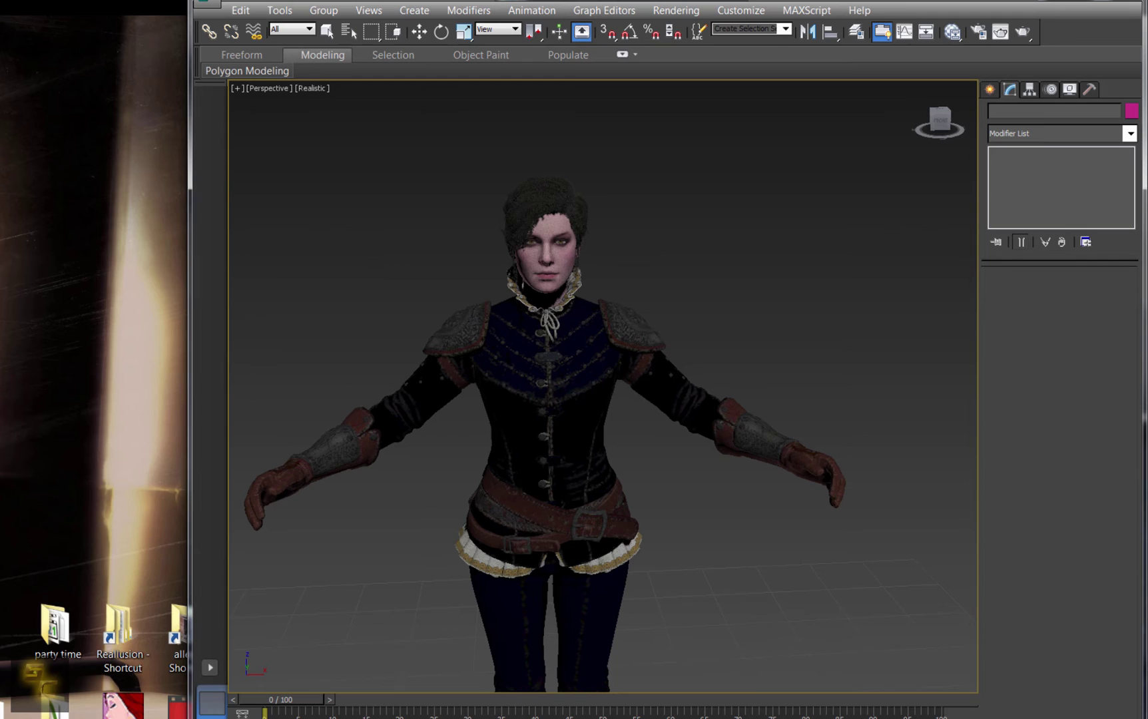
Export the scene as the FBX file syanna test in the export folder, replacing the existing file and accepting the current FBX options
left_click(202, 3)
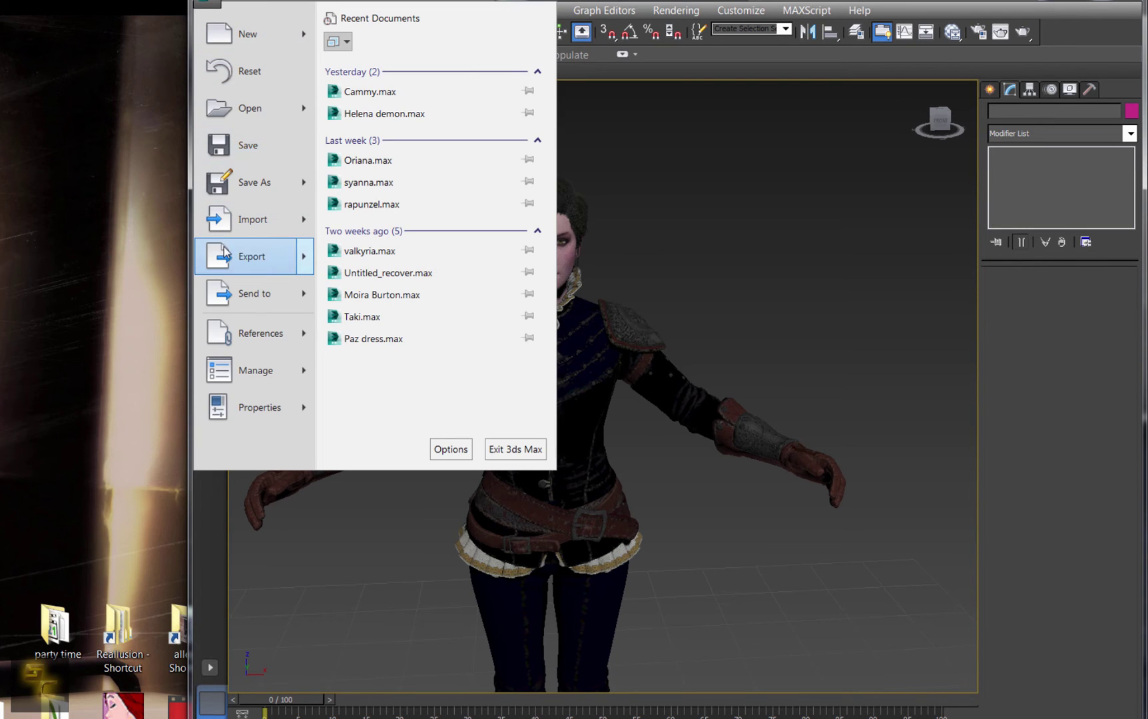
mouse_move(227, 253)
left_click(413, 72)
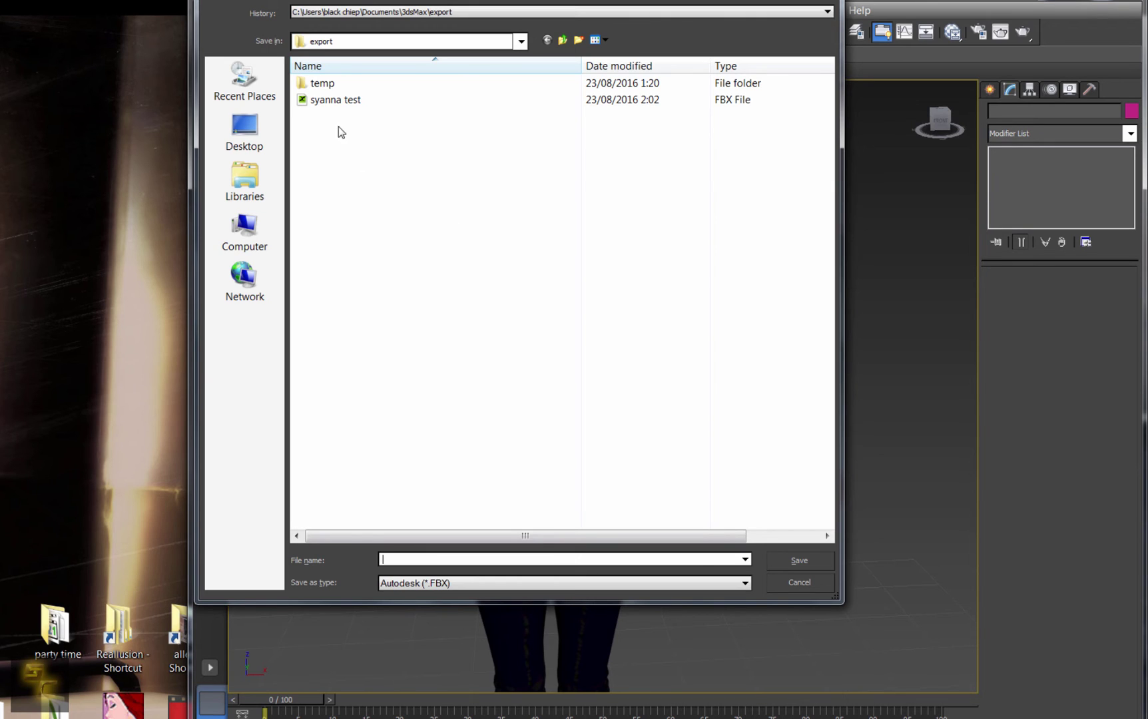
left_click(336, 101)
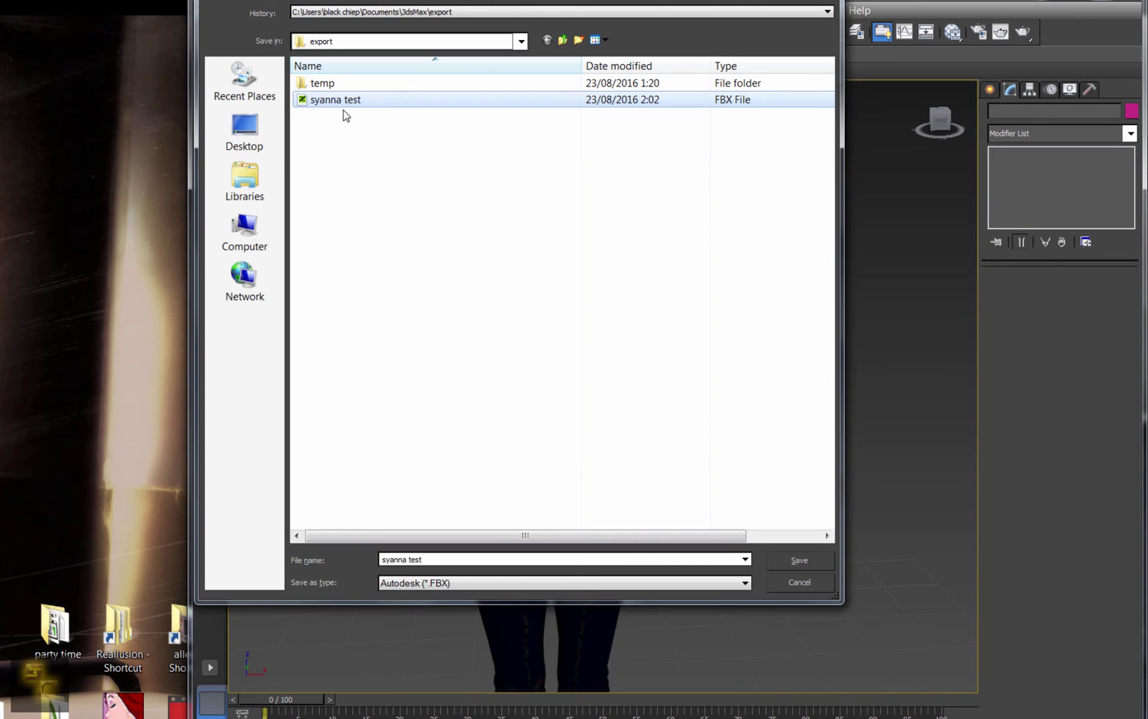
left_click(799, 561)
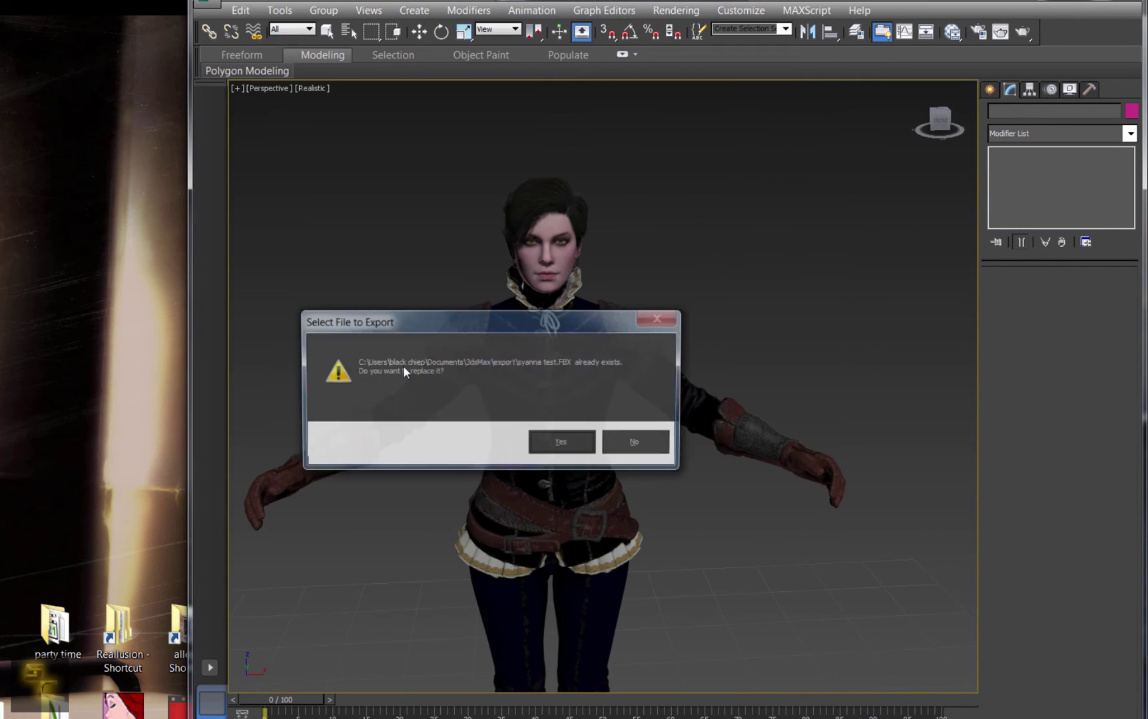
left_click(561, 442)
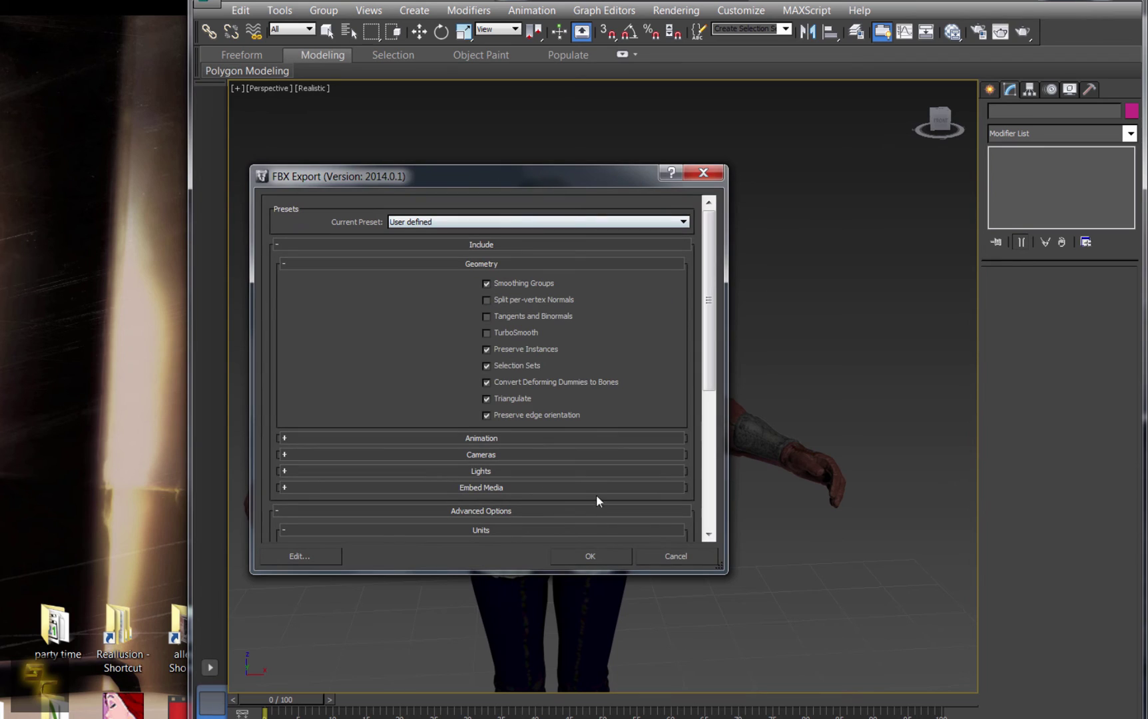
left_click(589, 560)
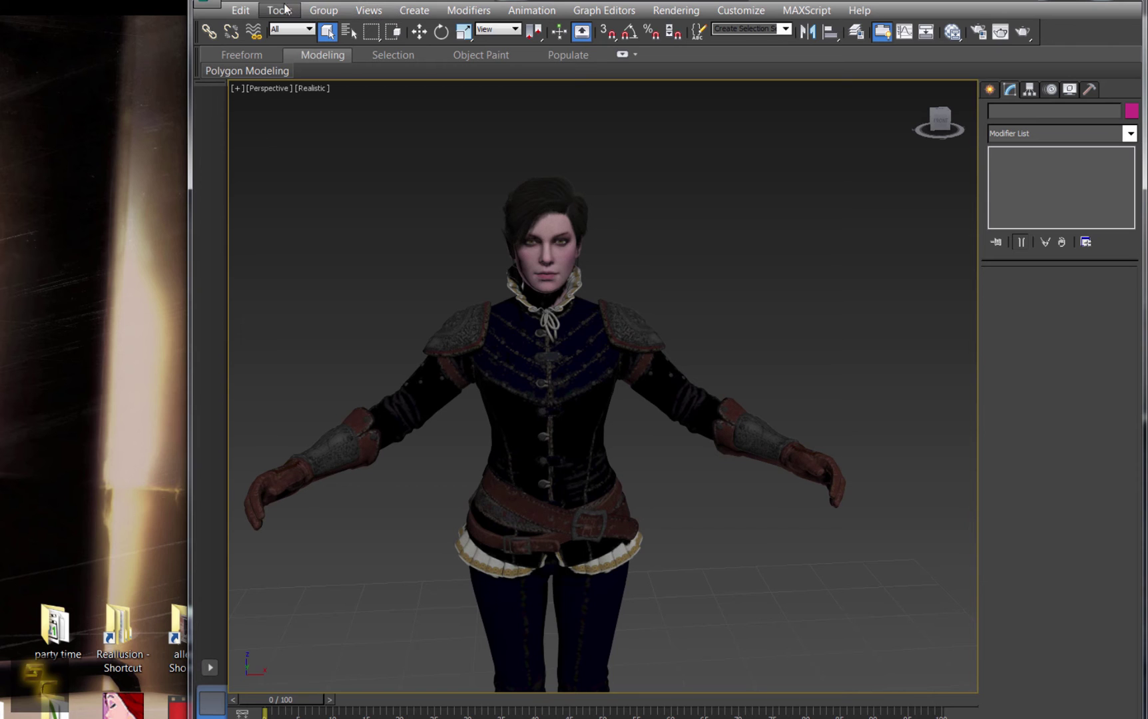
Start a new scene with the New All option, discarding the unsaved changes
left_click(241, 3)
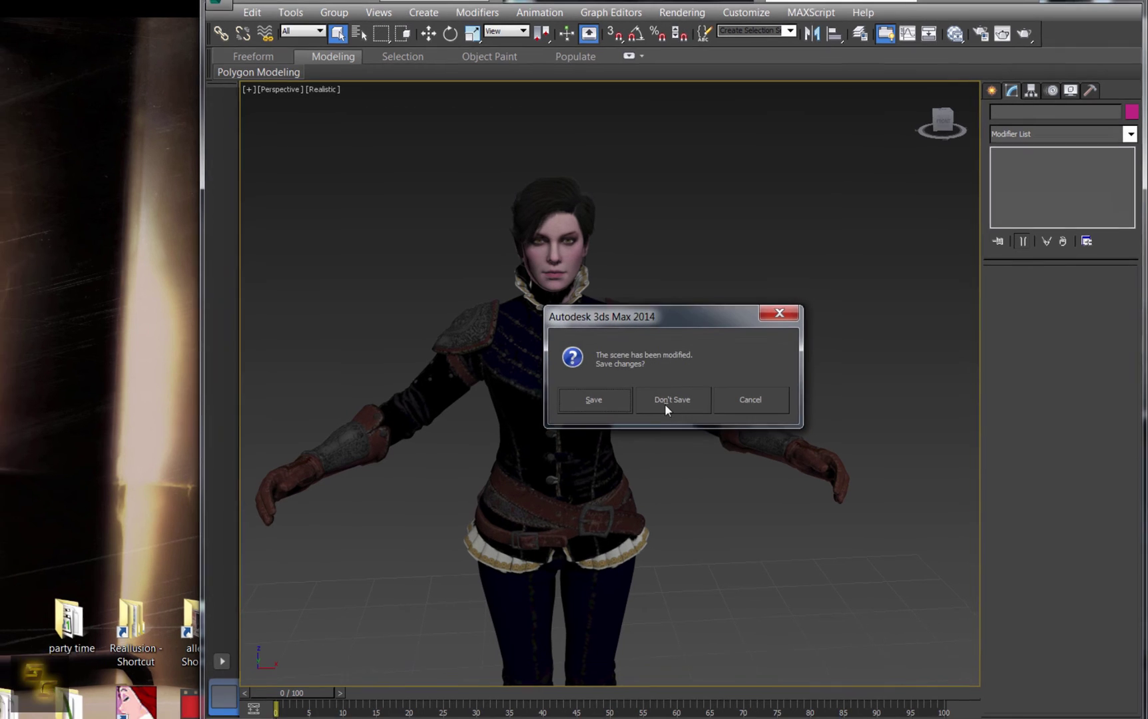
left_click(665, 399)
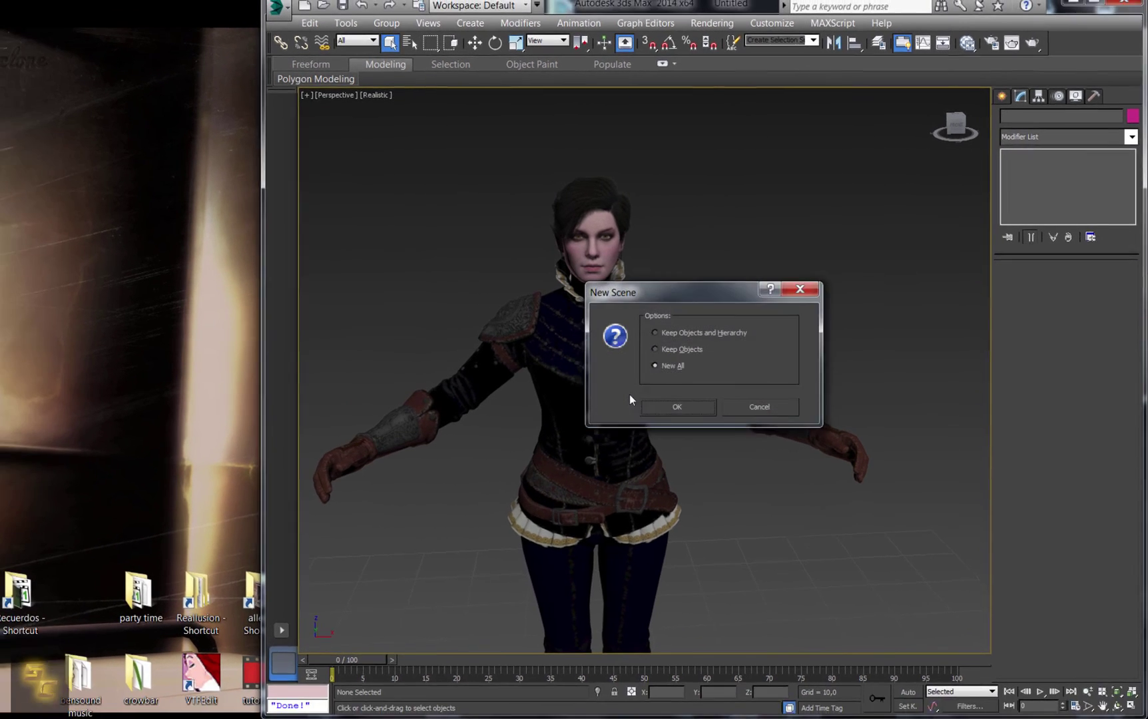
left_click(685, 385)
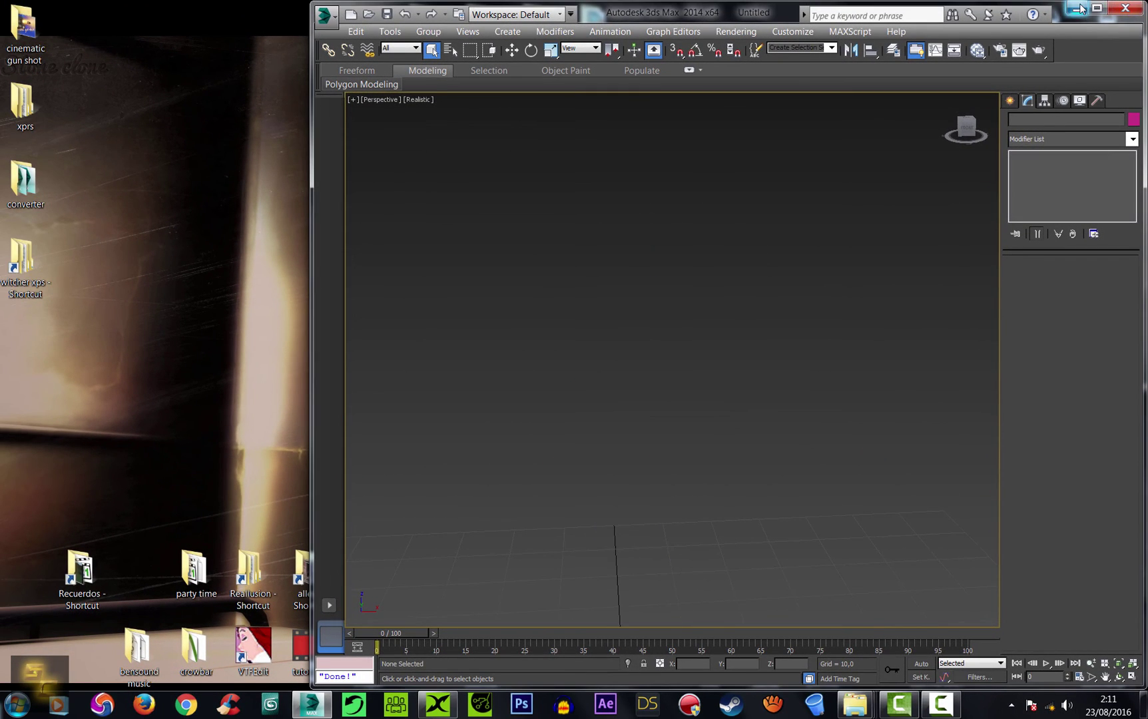
Switch to iClone 3DXchange 6 and import the FBX file syanna test from the export folder with Smooth Curve turned off
left_click(1078, 8)
left_click(453, 712)
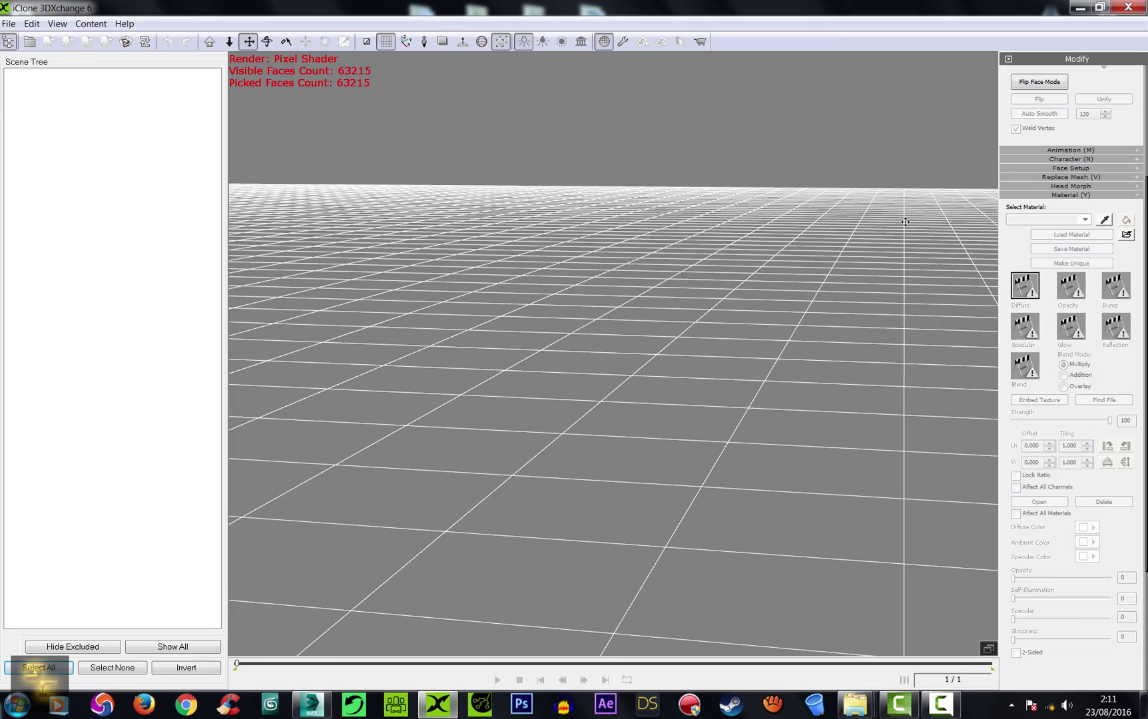
left_click(4, 25)
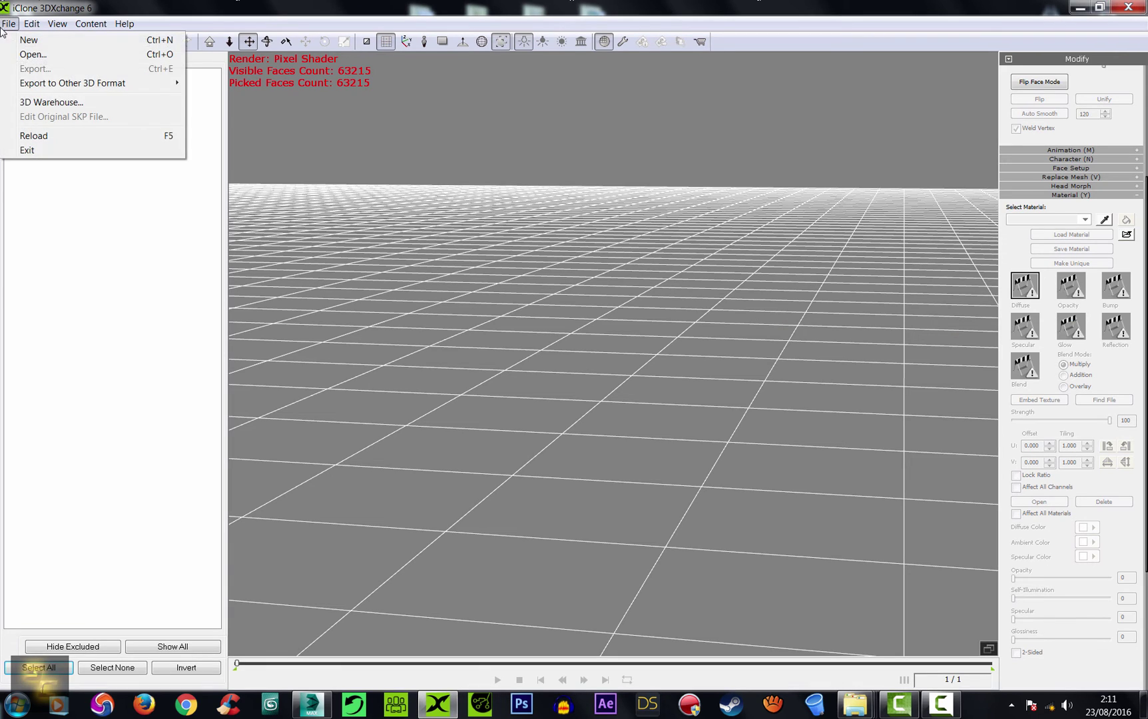
left_click(20, 56)
left_click(457, 268)
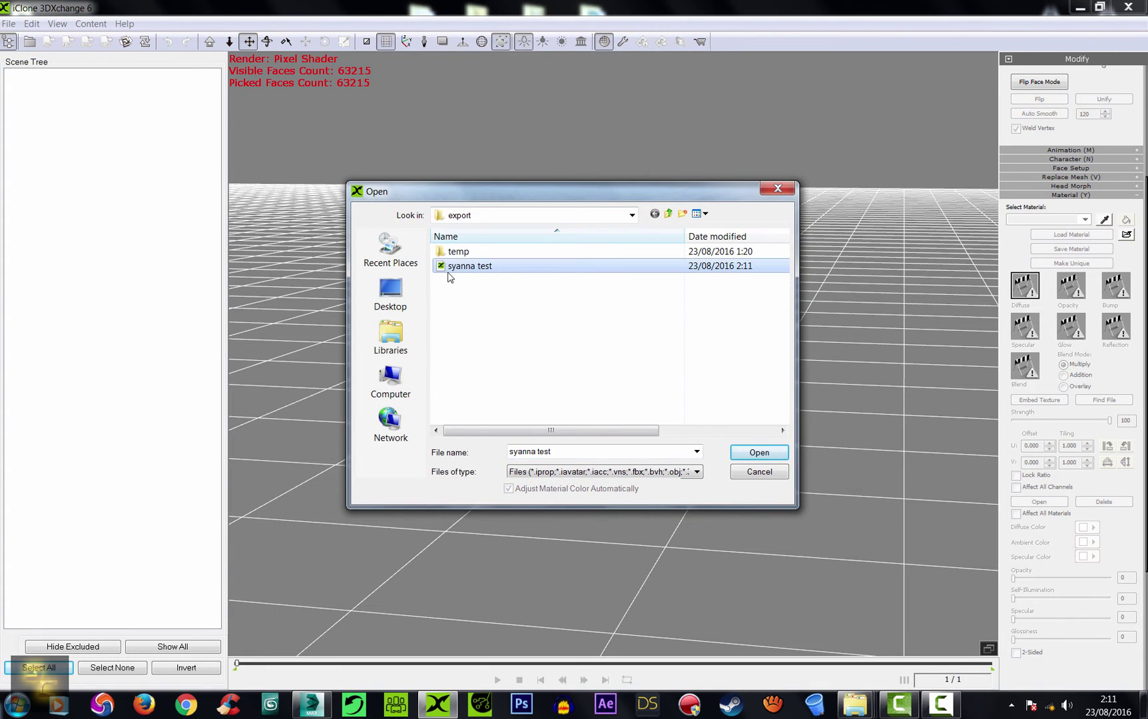
left_click(759, 452)
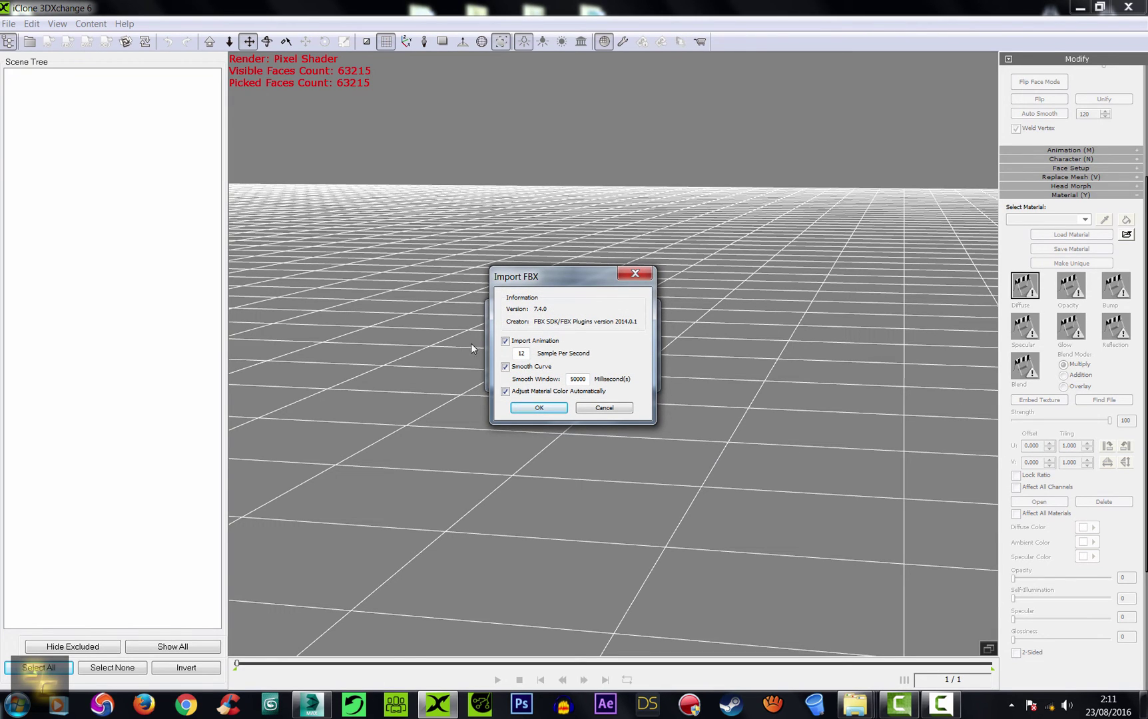
left_click(507, 367)
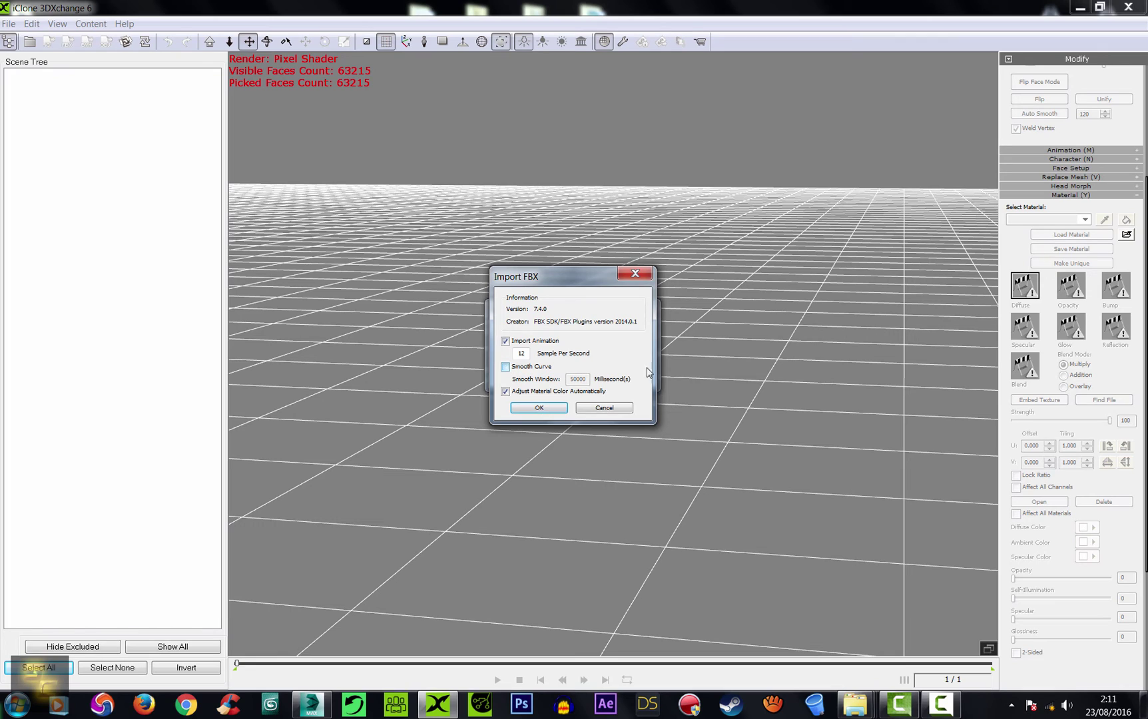
left_click(539, 408)
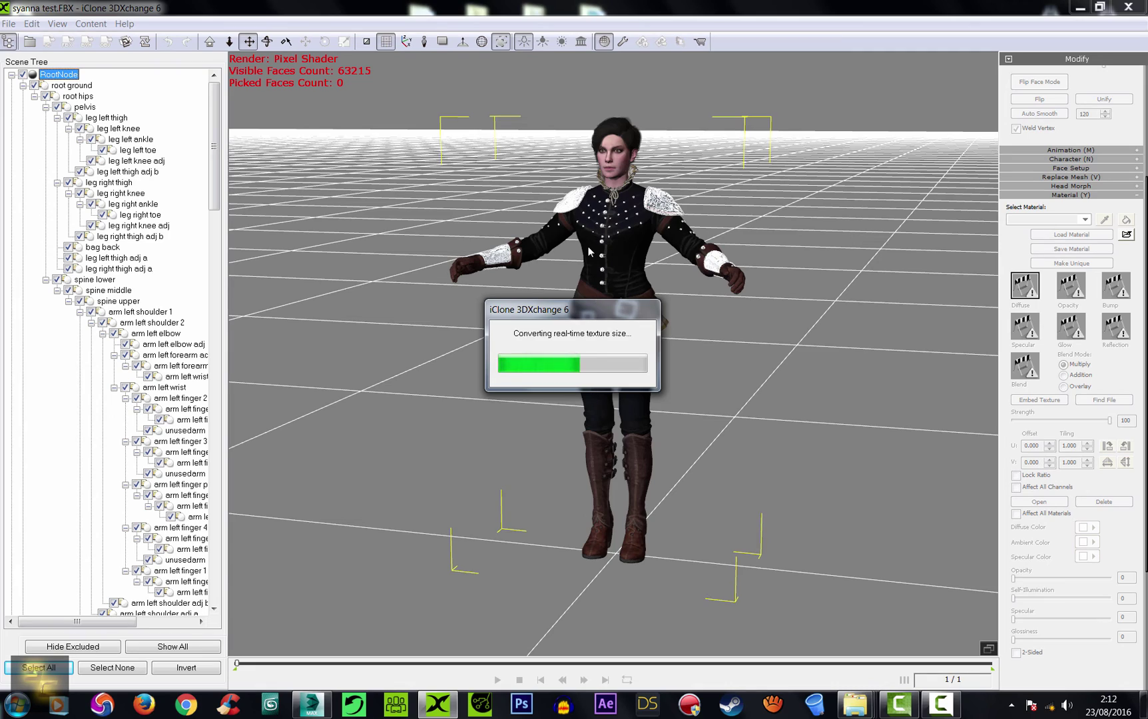
Select all parts of the imported character and apply Auto Smooth at 120 with Weld Vertex enabled
scroll(621, 286, "up", 10)
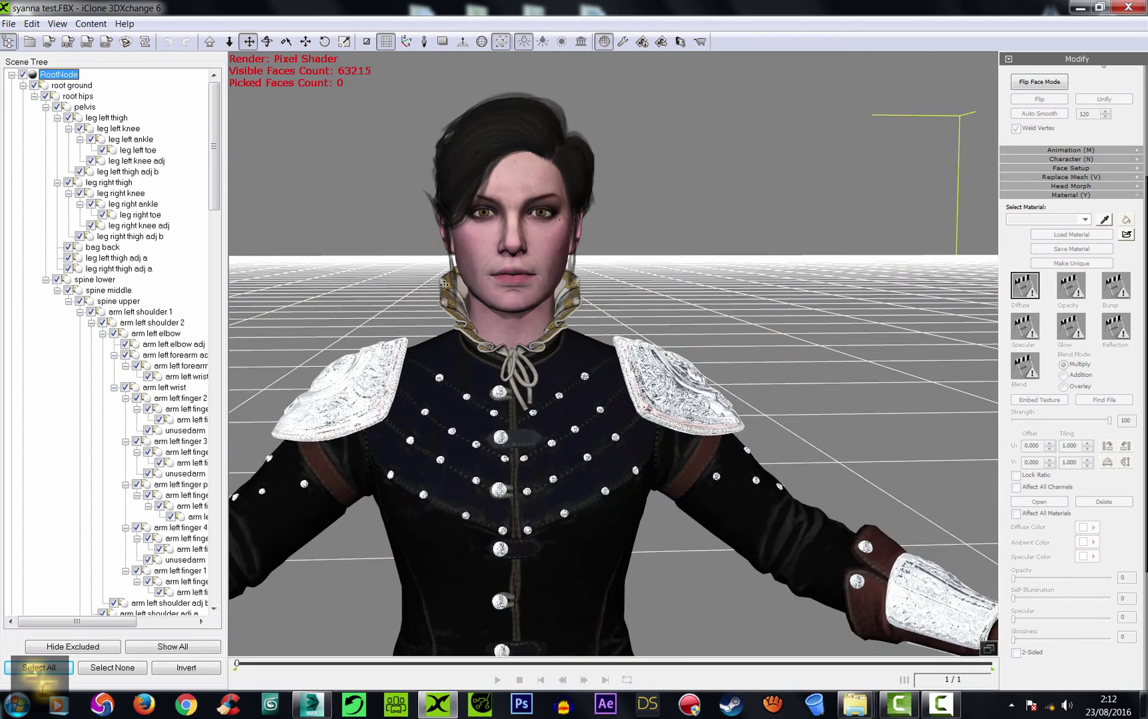
scroll(444, 285, "up", 5)
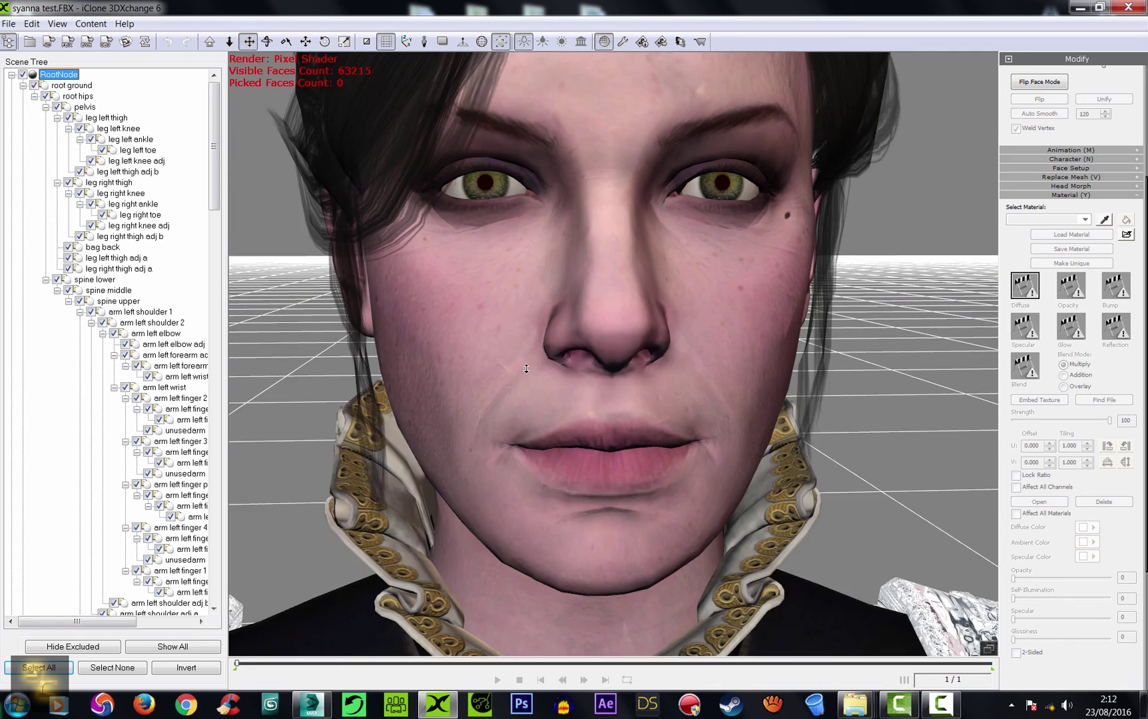
right_click_drag(506, 306, 618, 441)
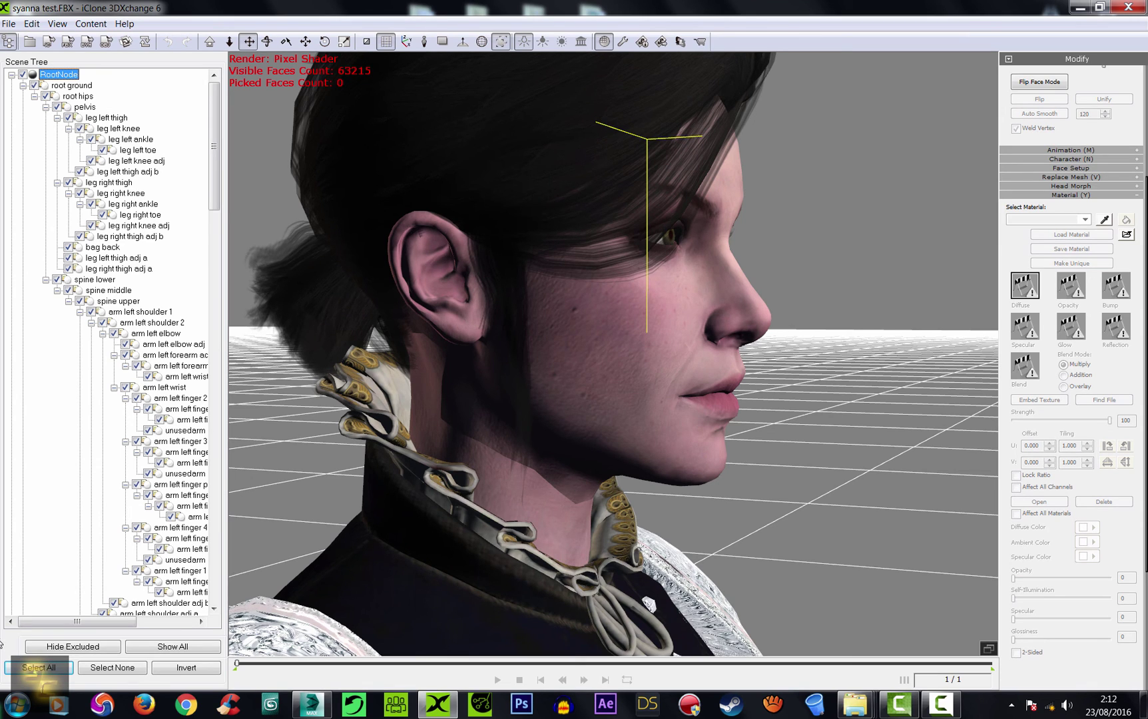
left_click(30, 668)
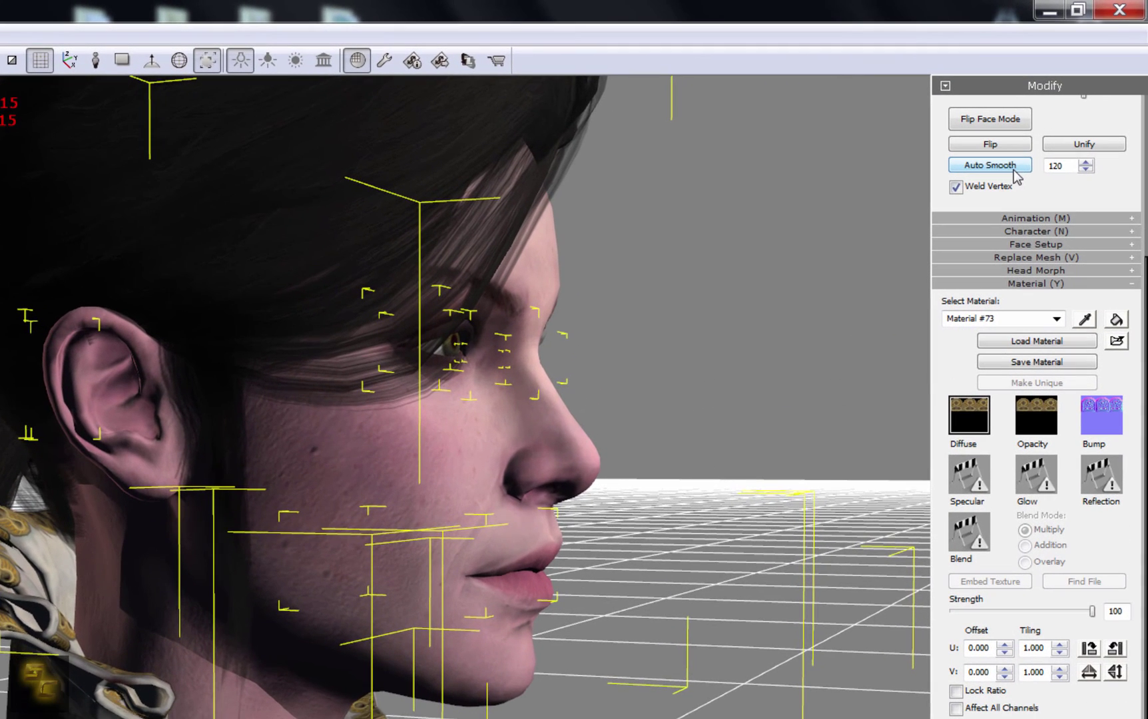
left_click(1010, 172)
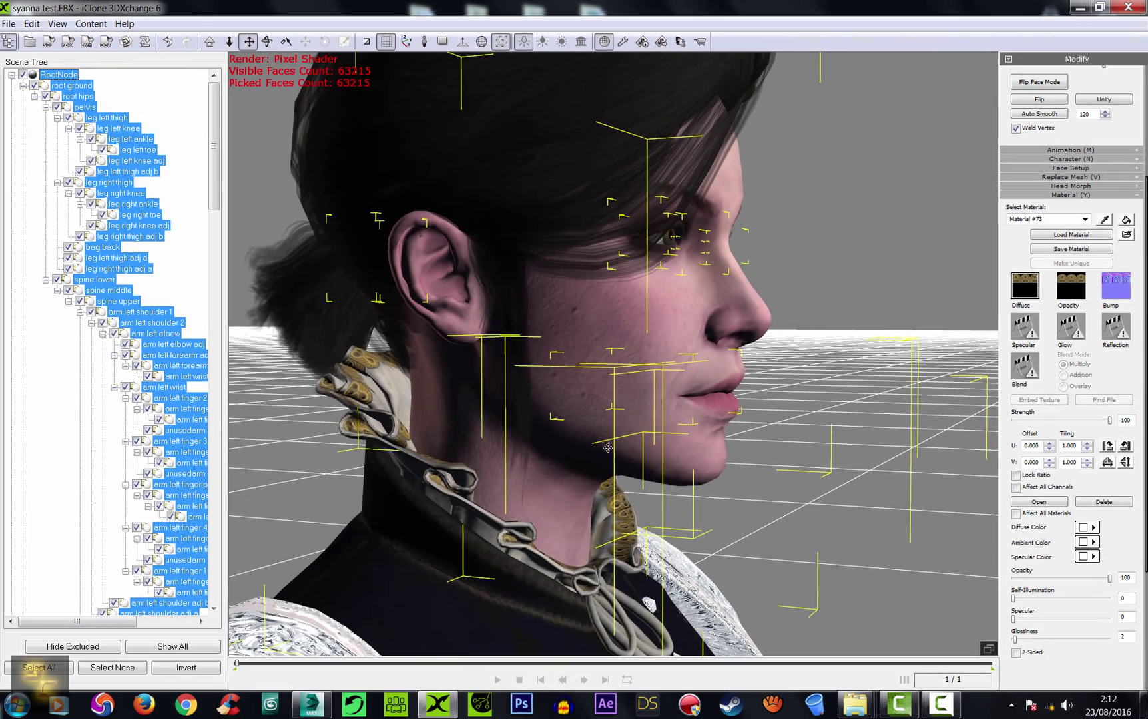
Select the face material, Material #80, and its Diffuse map, with strength and opacity at 100
right_click_drag(593, 450, 683, 413)
scroll(682, 413, "down", 5)
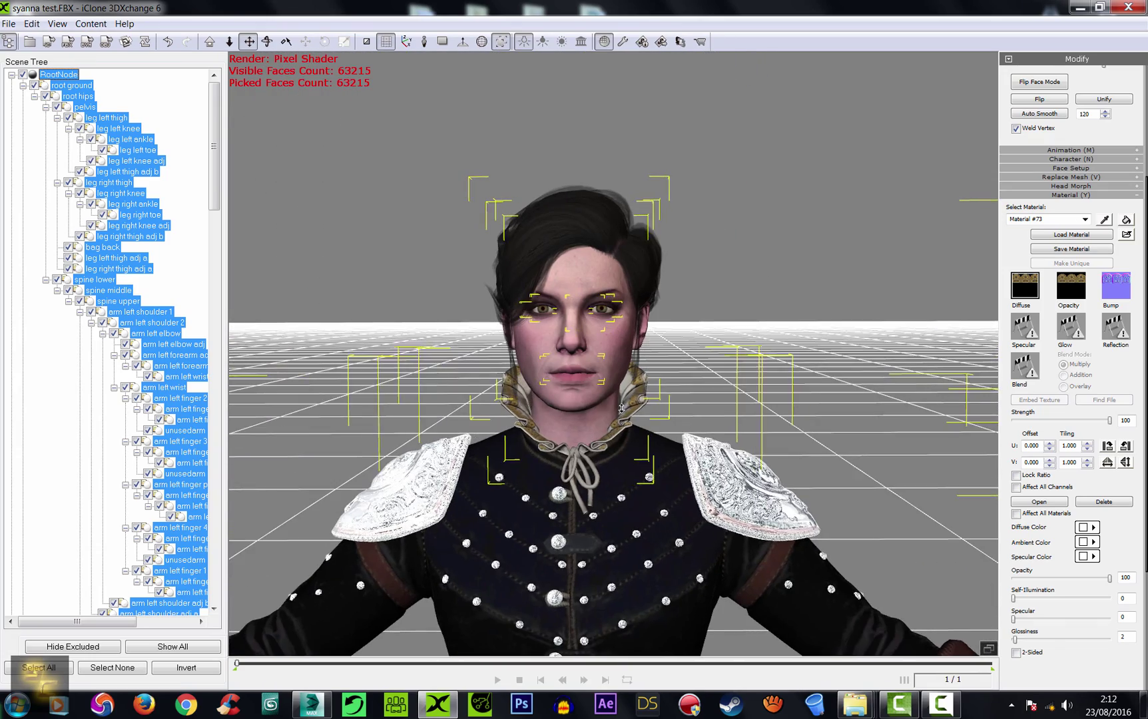
scroll(587, 419, "up", 3)
right_click_drag(587, 420, 595, 412)
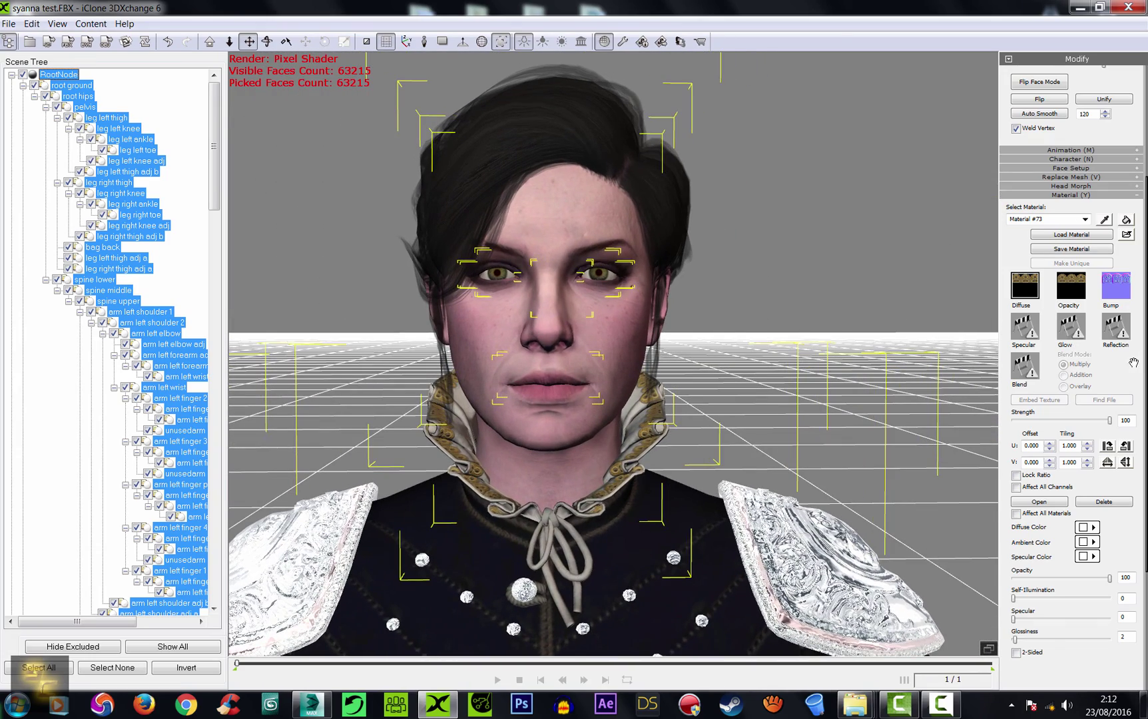
left_click(1085, 220)
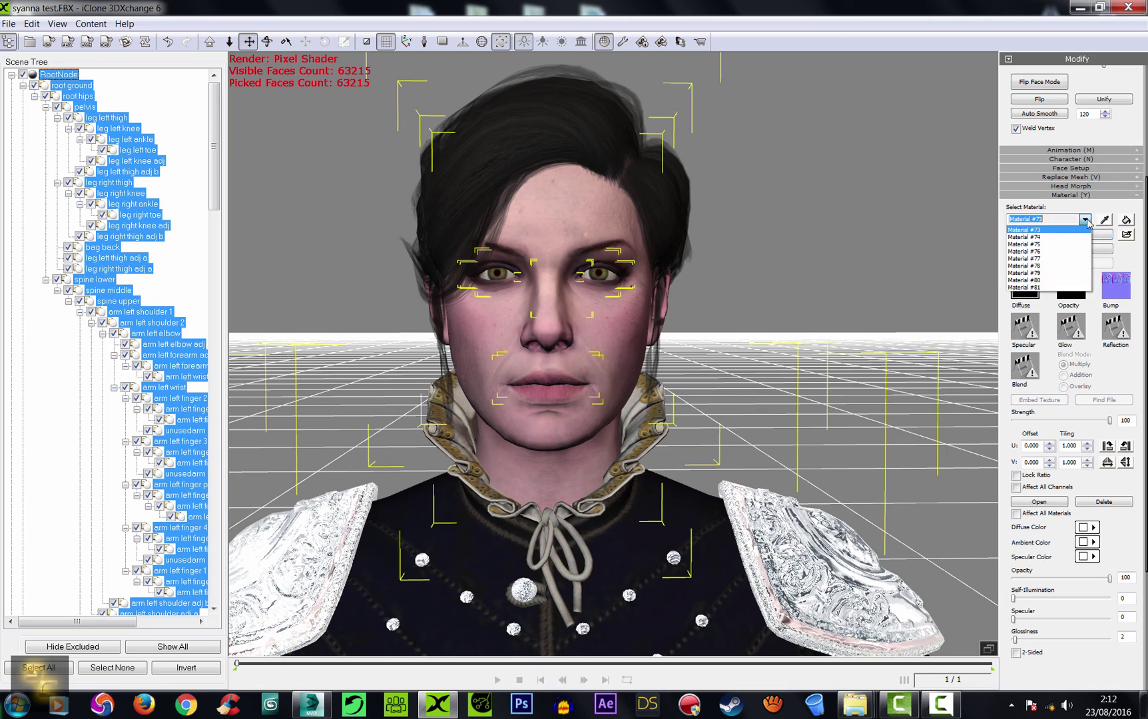
left_click(1036, 283)
left_click(1030, 282)
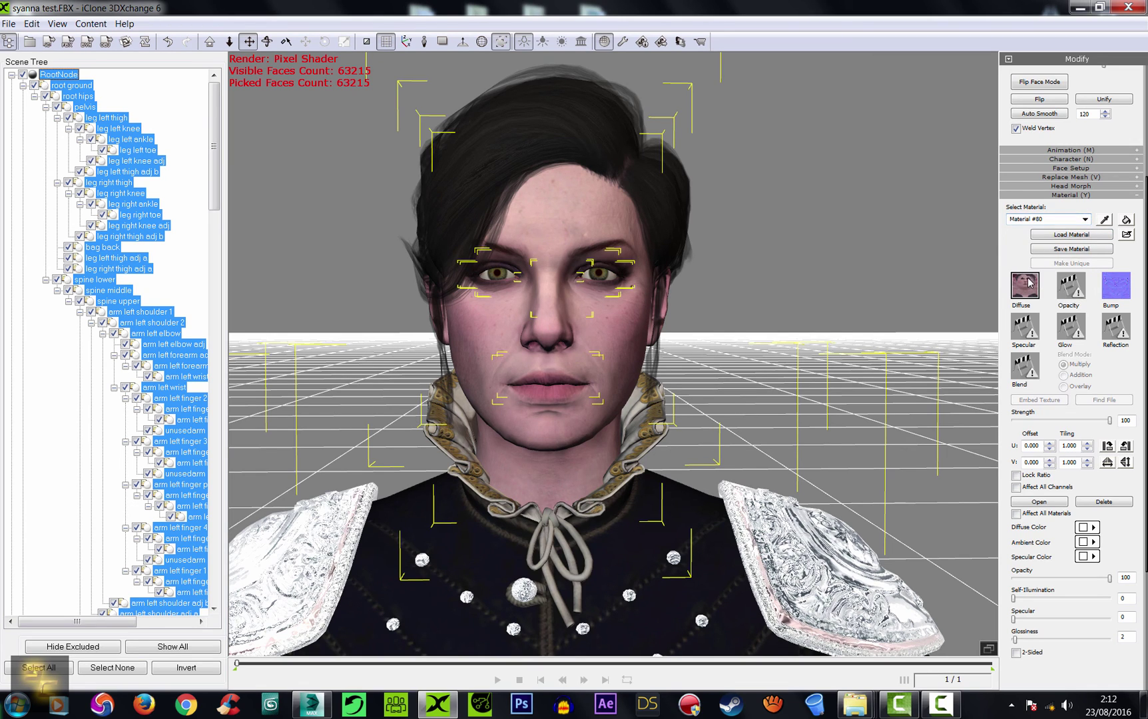
left_click_drag(1110, 421, 1141, 371)
right_click_drag(657, 362, 661, 356)
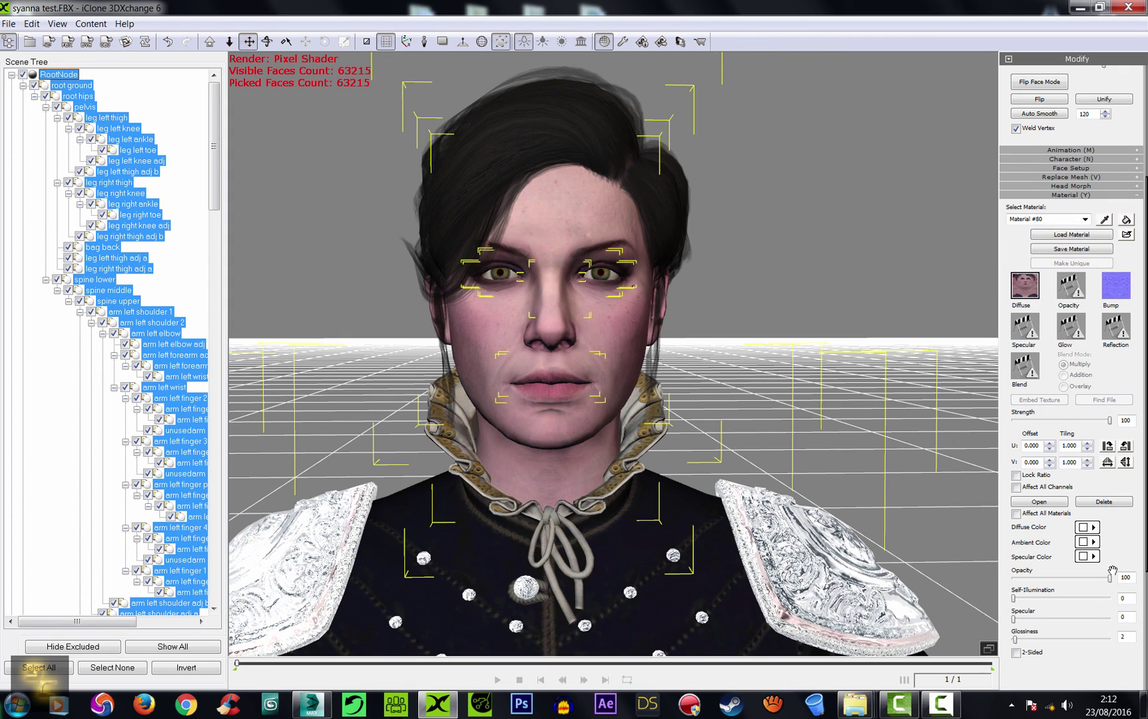
left_click_drag(1110, 578, 1146, 582)
scroll(600, 412, "down", 5)
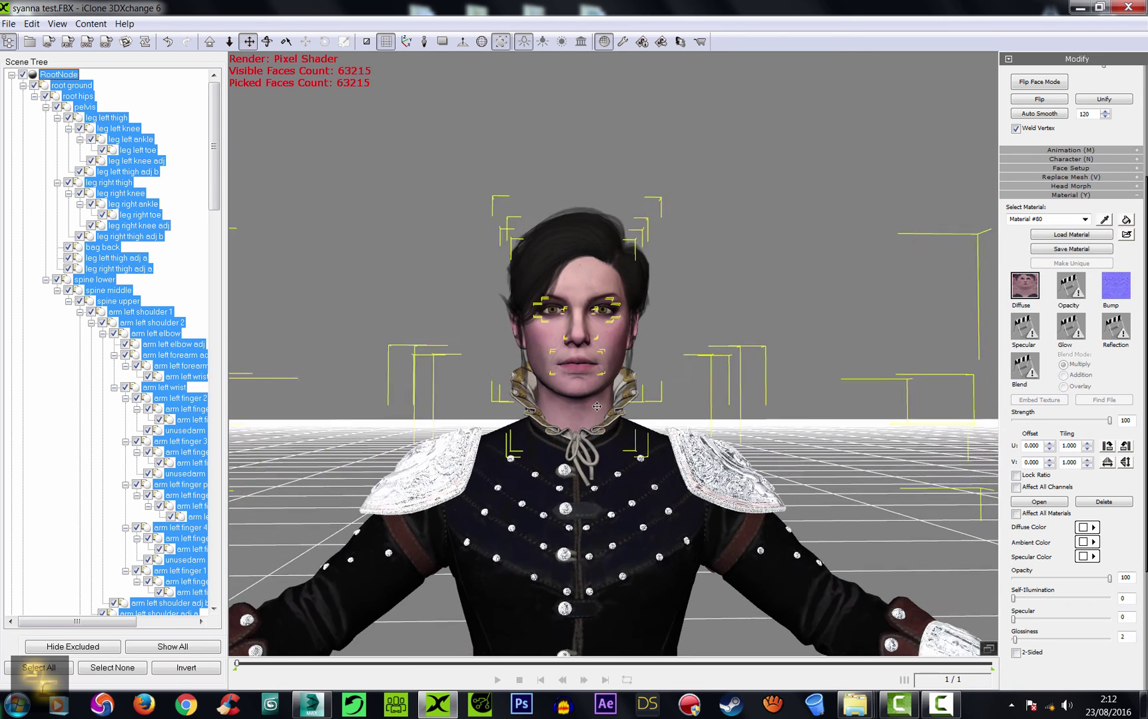
scroll(597, 406, "down", 3)
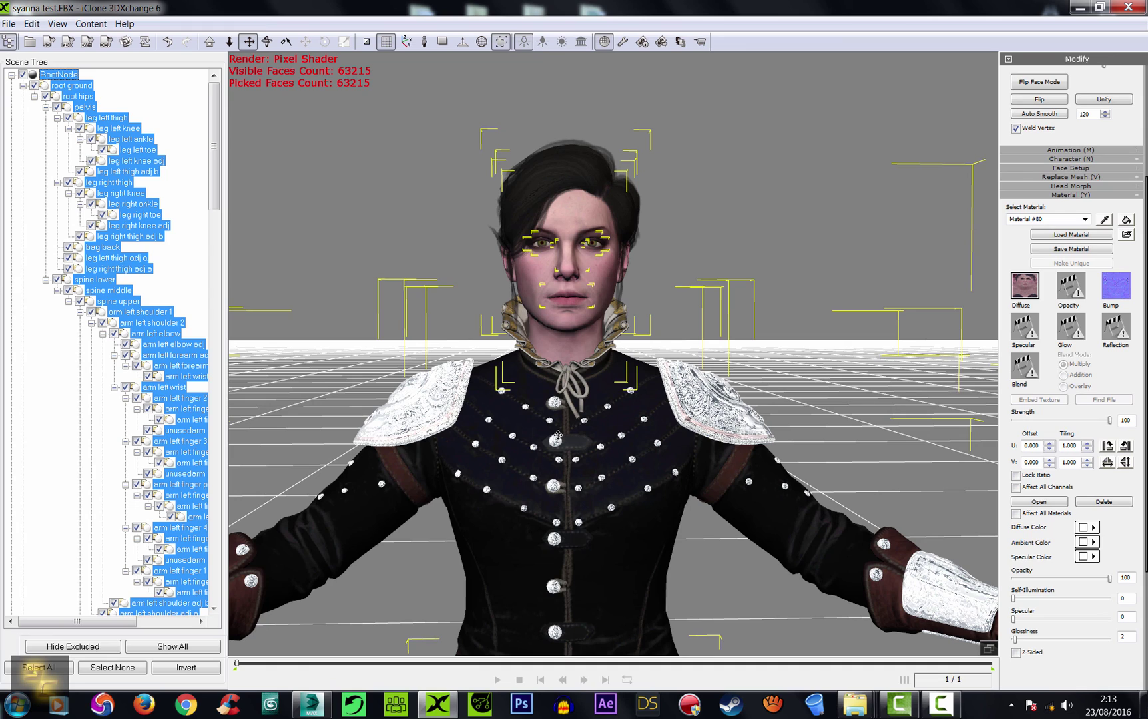
left_click(941, 704)
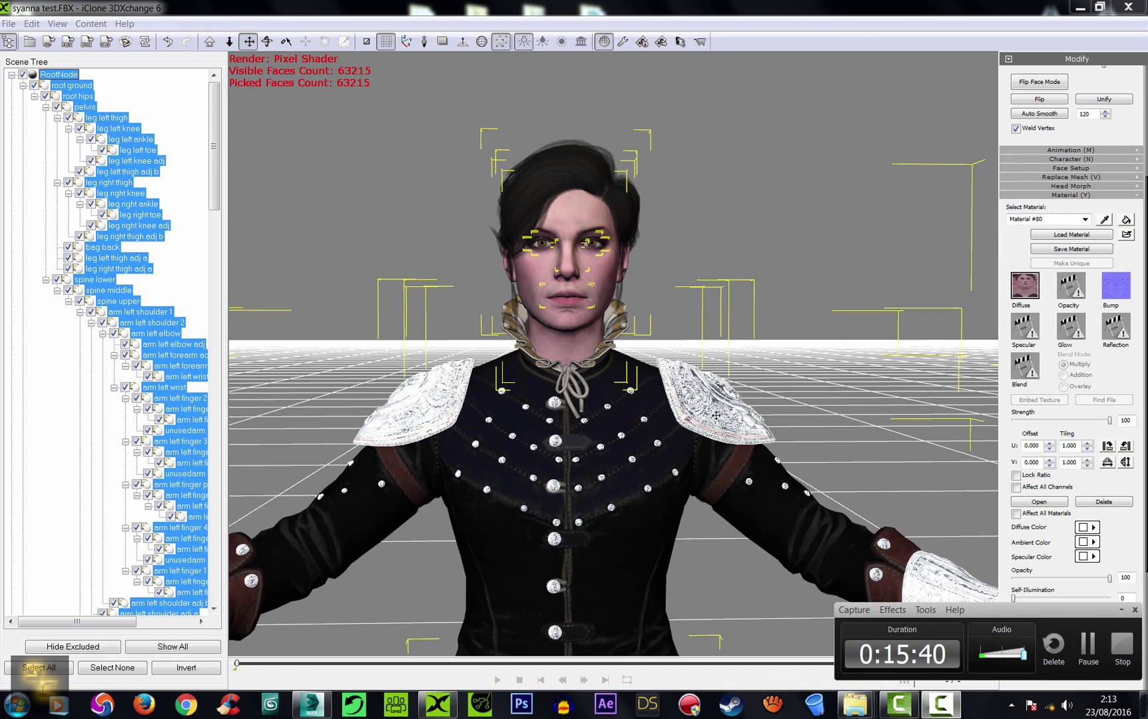